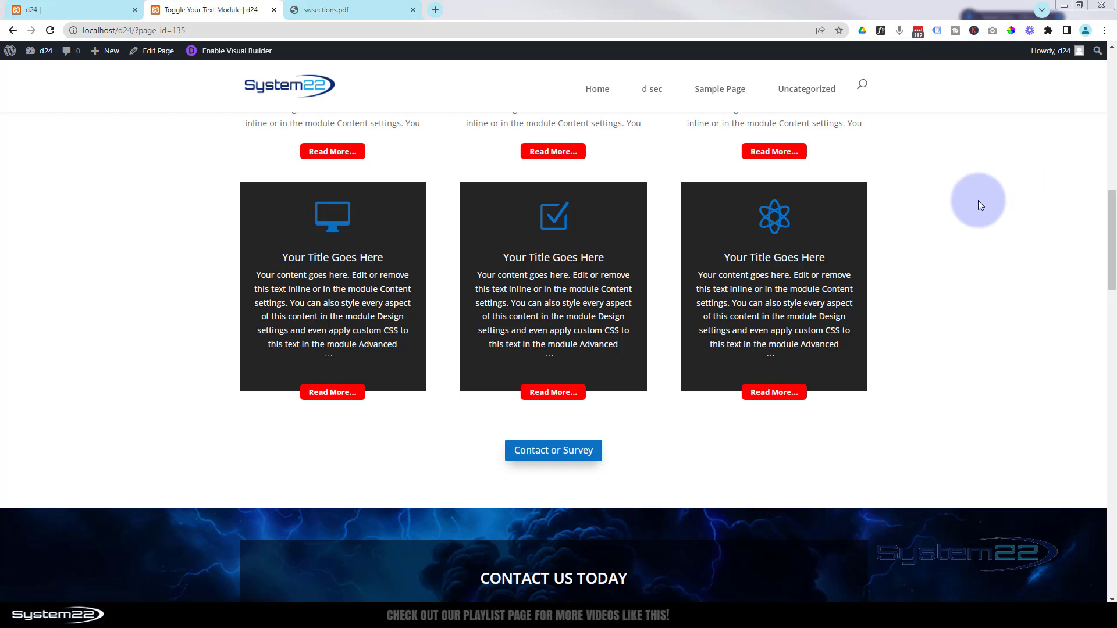
- Expand and collapse the first dark blurb's text, and view the contact form section below
left_click(329, 395)
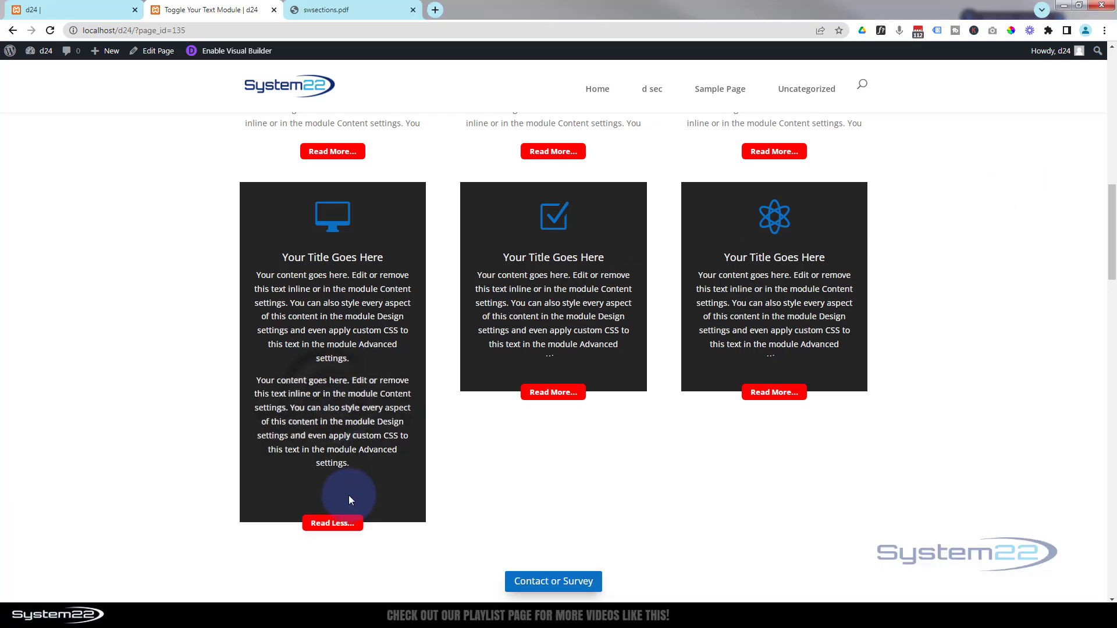
left_click(337, 523)
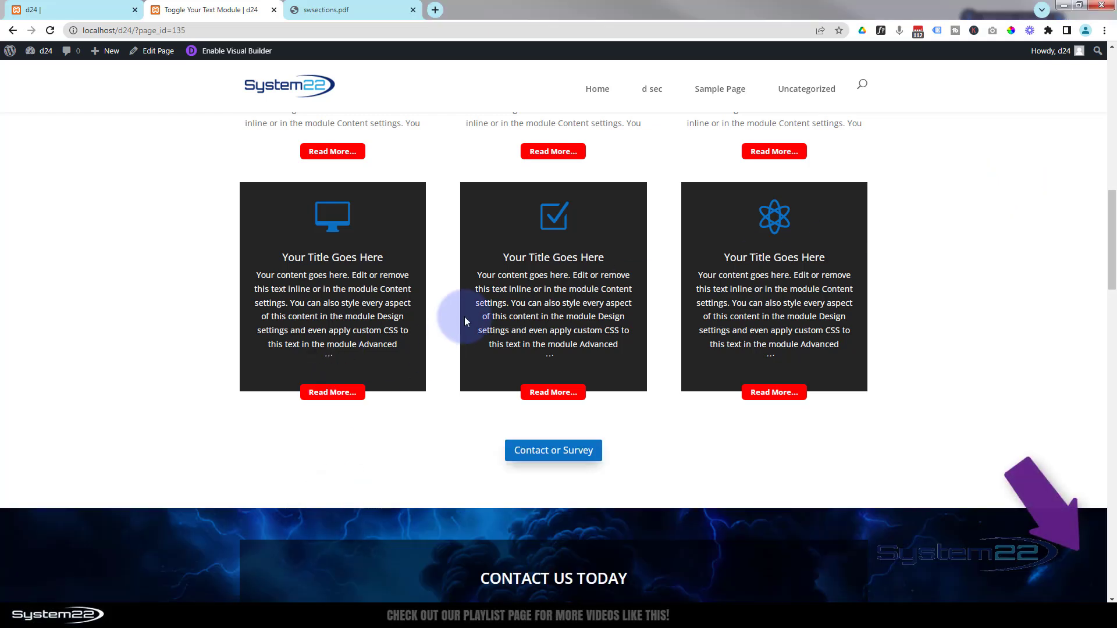
scroll(481, 292, "down", 3)
scroll(483, 291, "down", 2)
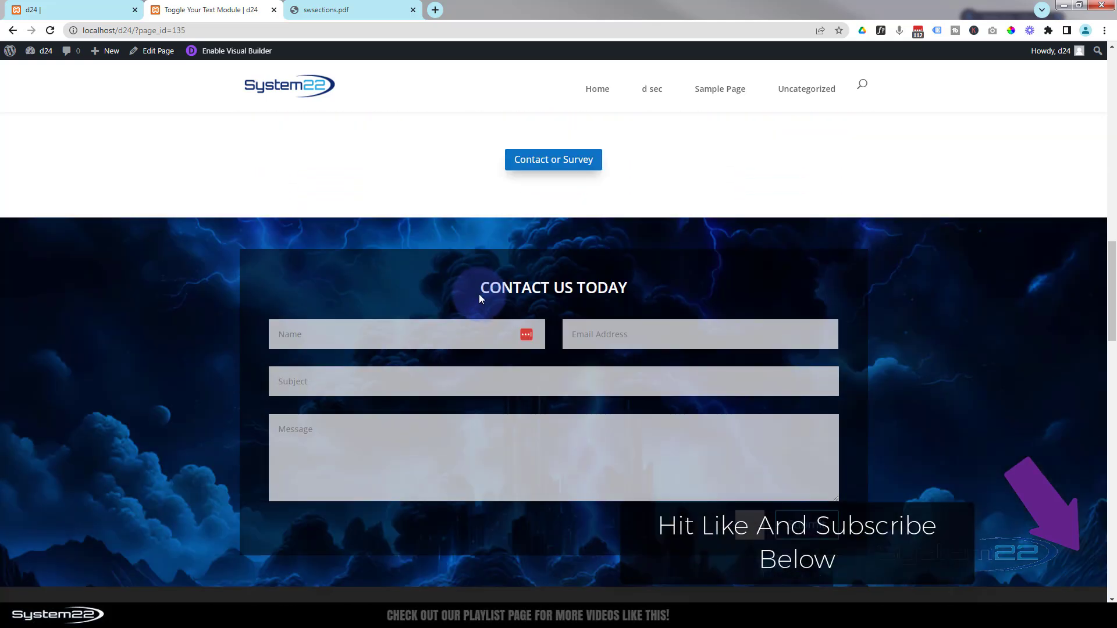
scroll(476, 298, "down", 1)
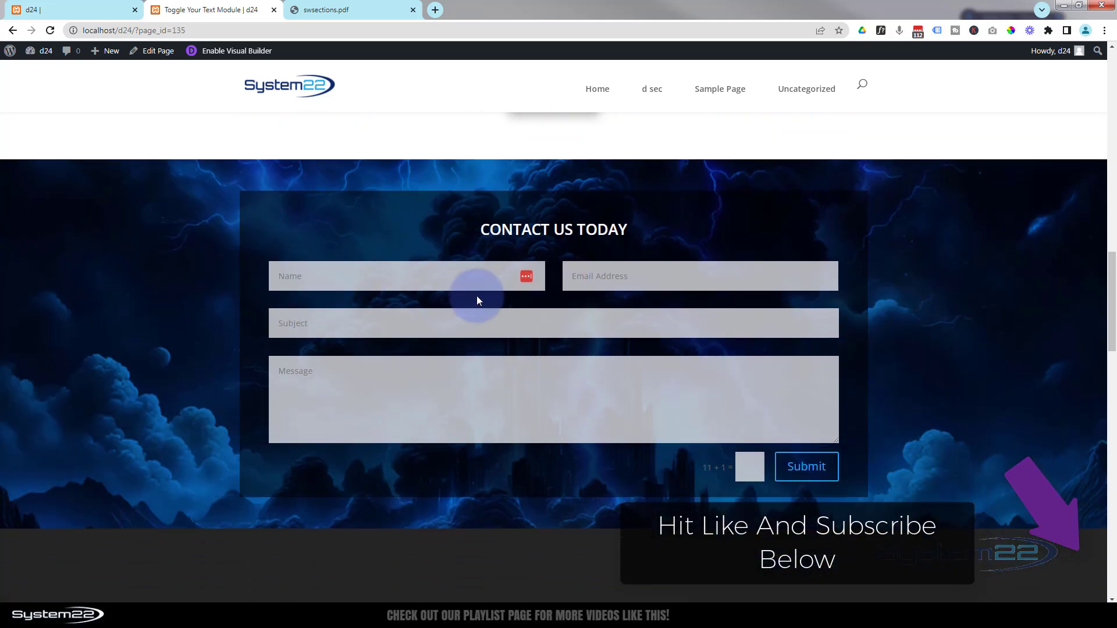
scroll(477, 294, "up", 1)
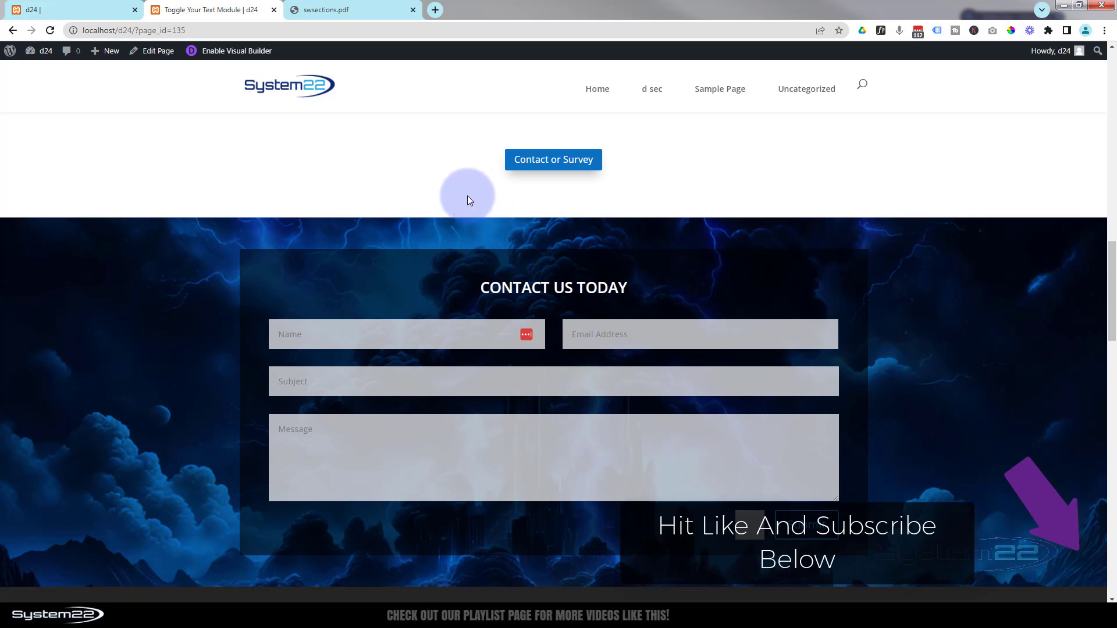
- Test the toggle button by switching repeatedly between the contact form and the survey form
left_click(533, 166)
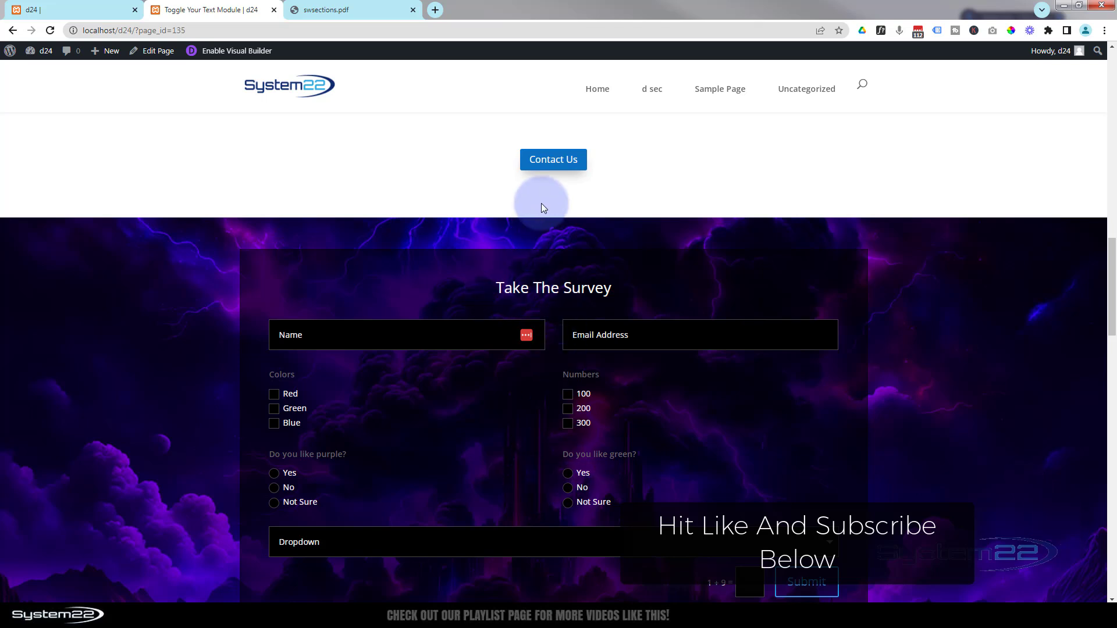
left_click(549, 168)
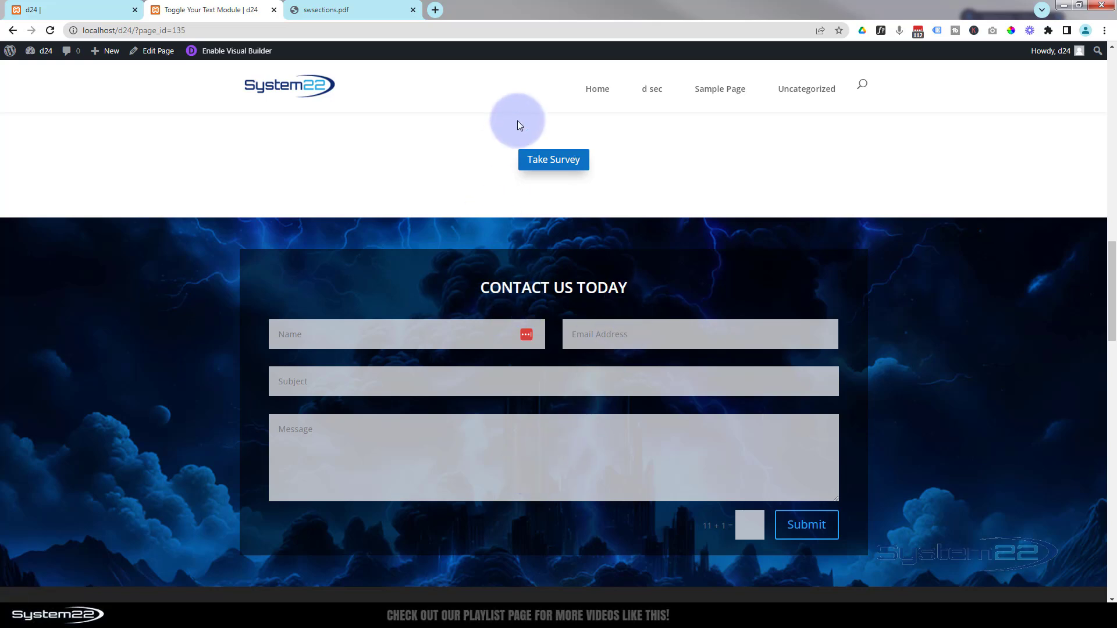
left_click(562, 165)
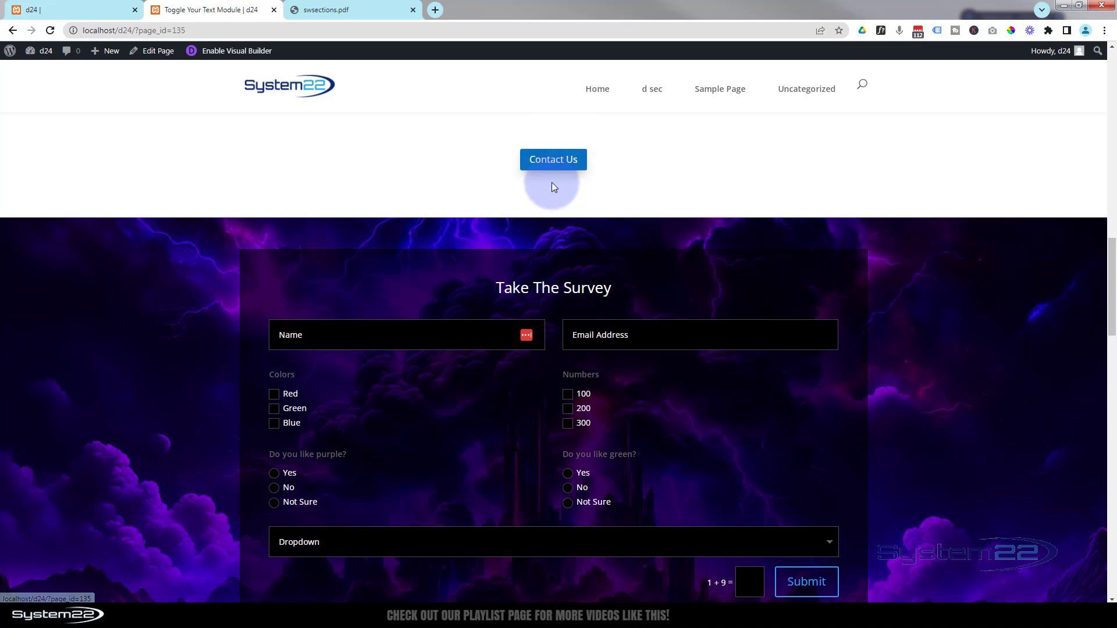
left_click(557, 166)
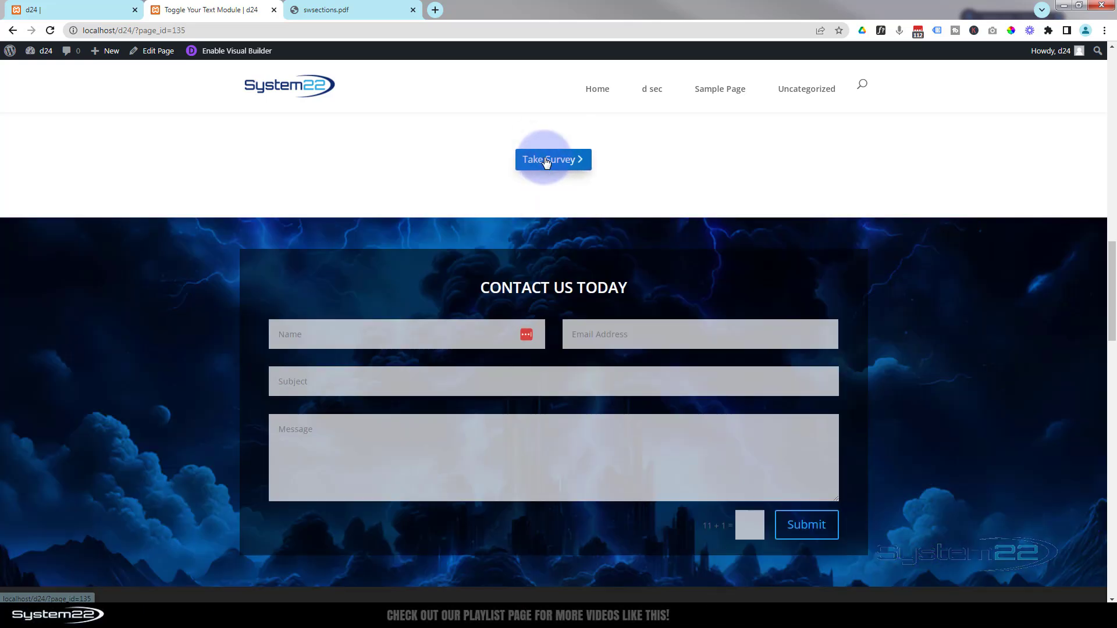
left_click(549, 170)
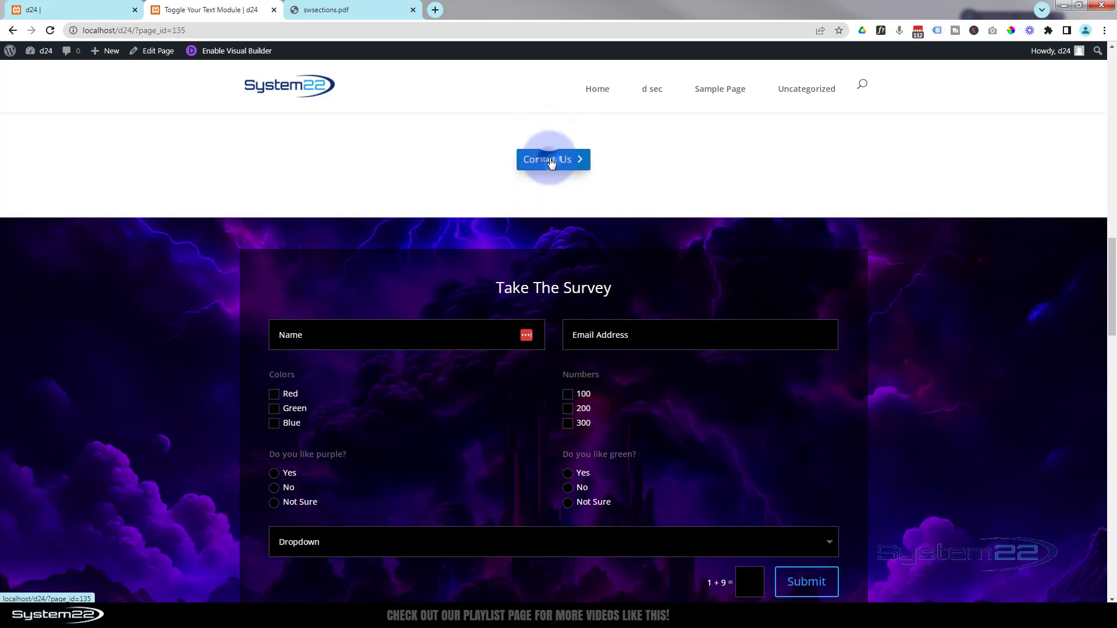
left_click(550, 162)
left_click(551, 158)
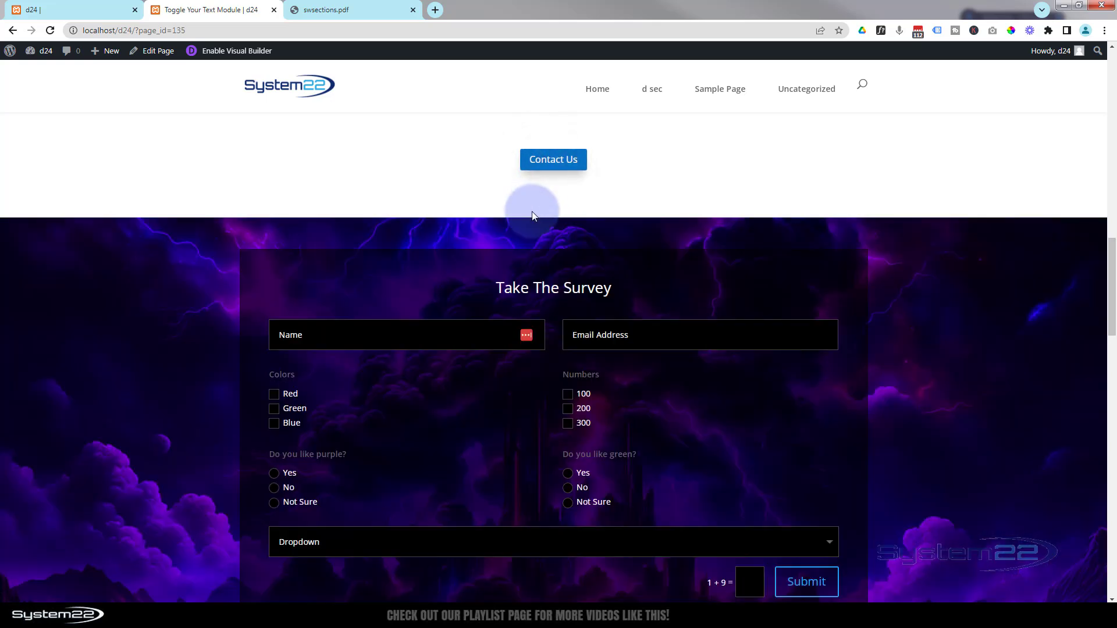
- Open the page in the Visual Builder and delete the "Contact or Survey" button module below the dark blurbs
left_click(230, 51)
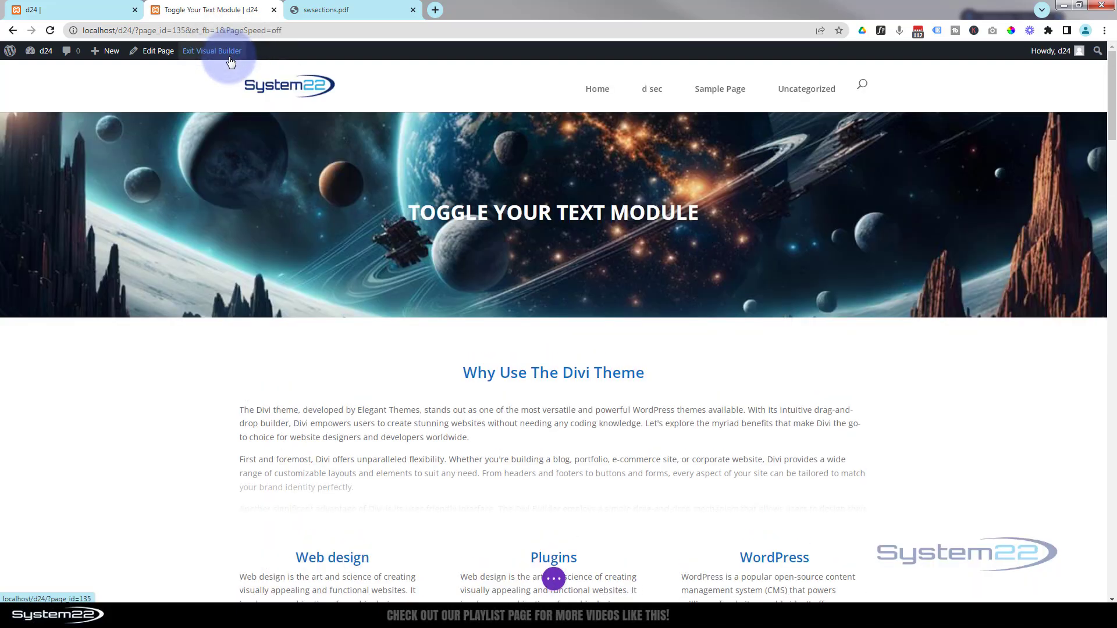
scroll(240, 156, "down", 6)
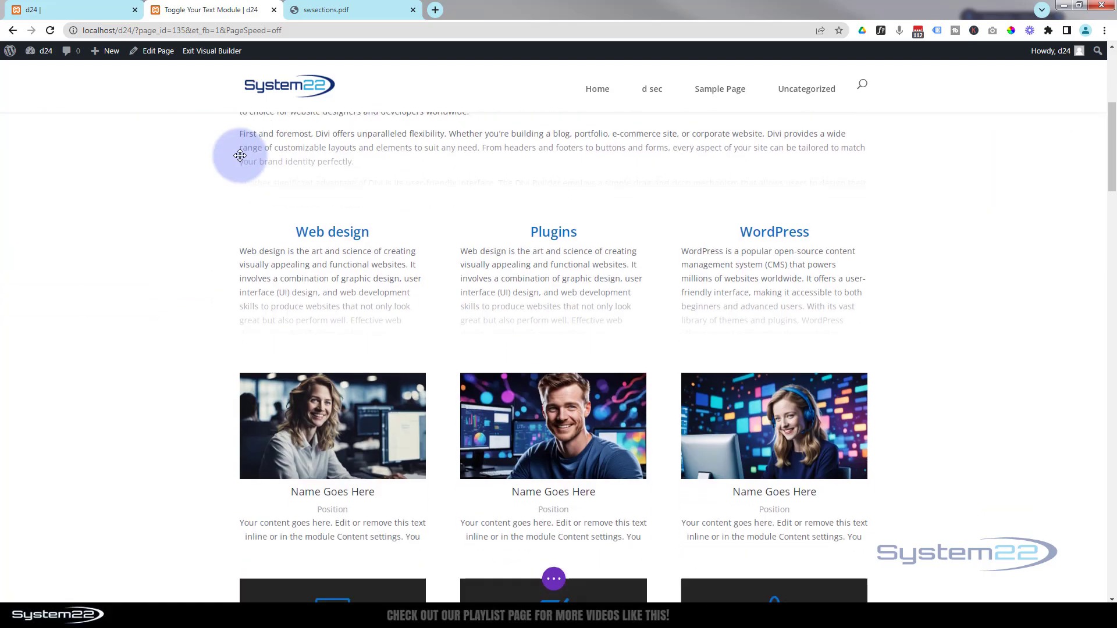
scroll(240, 155, "down", 8)
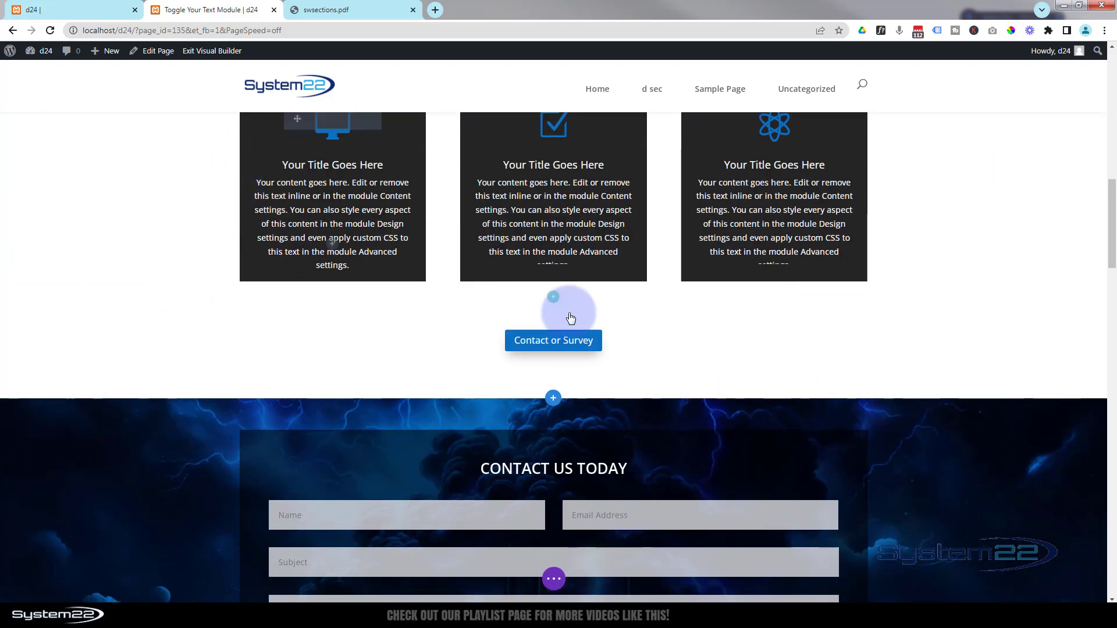
mouse_move(564, 350)
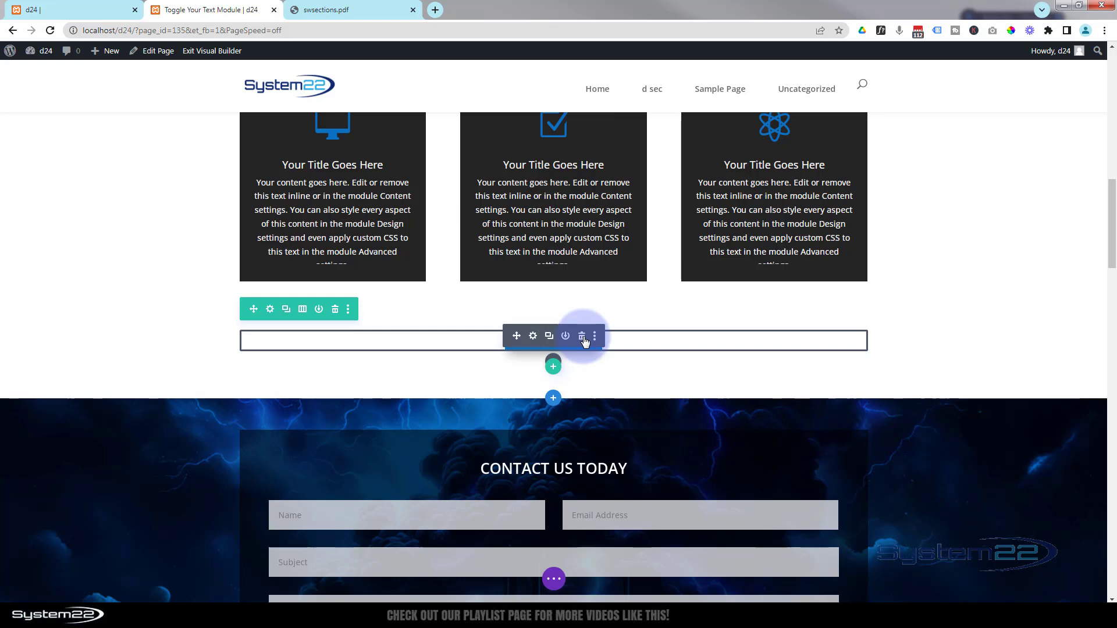
left_click(583, 338)
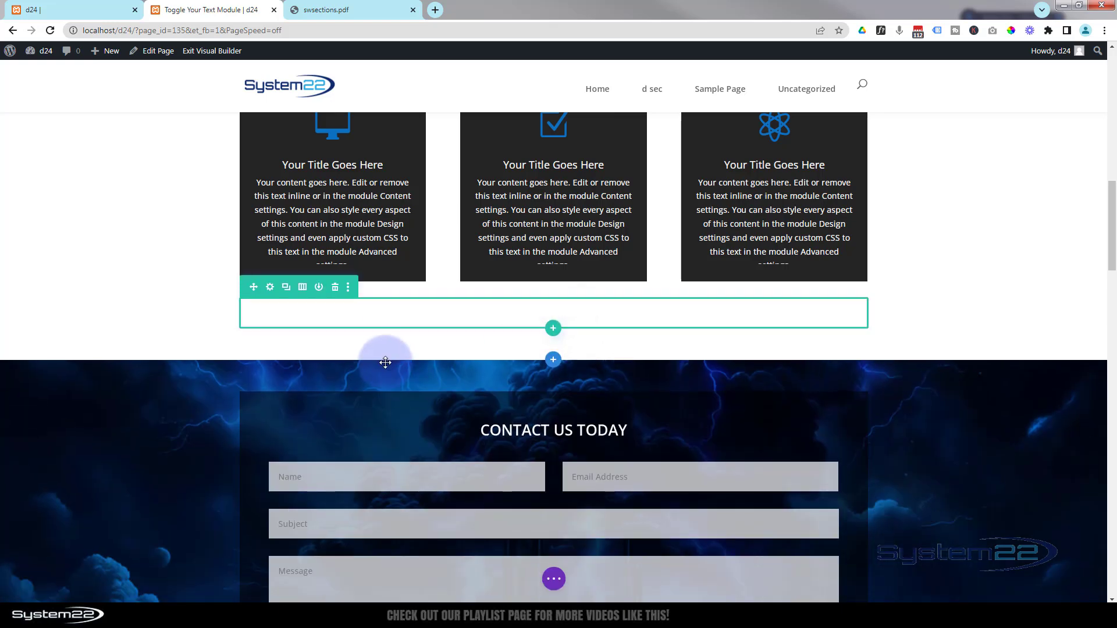
- Delete the "Contact Us Today" section and the "Take The Survey" section
scroll(385, 362, "down", 3)
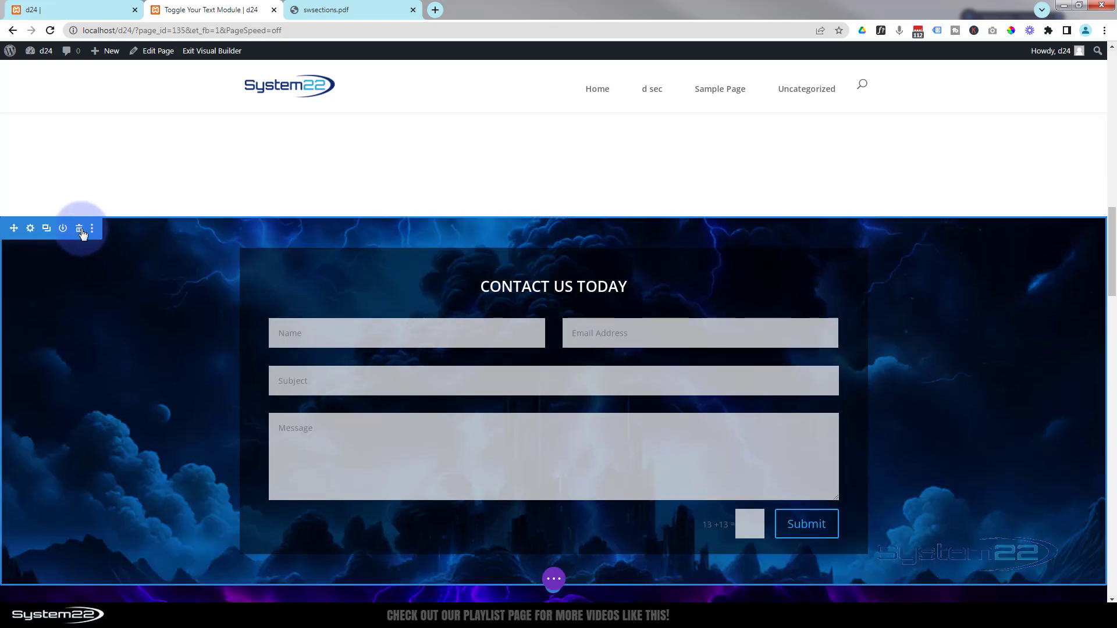
left_click(81, 231)
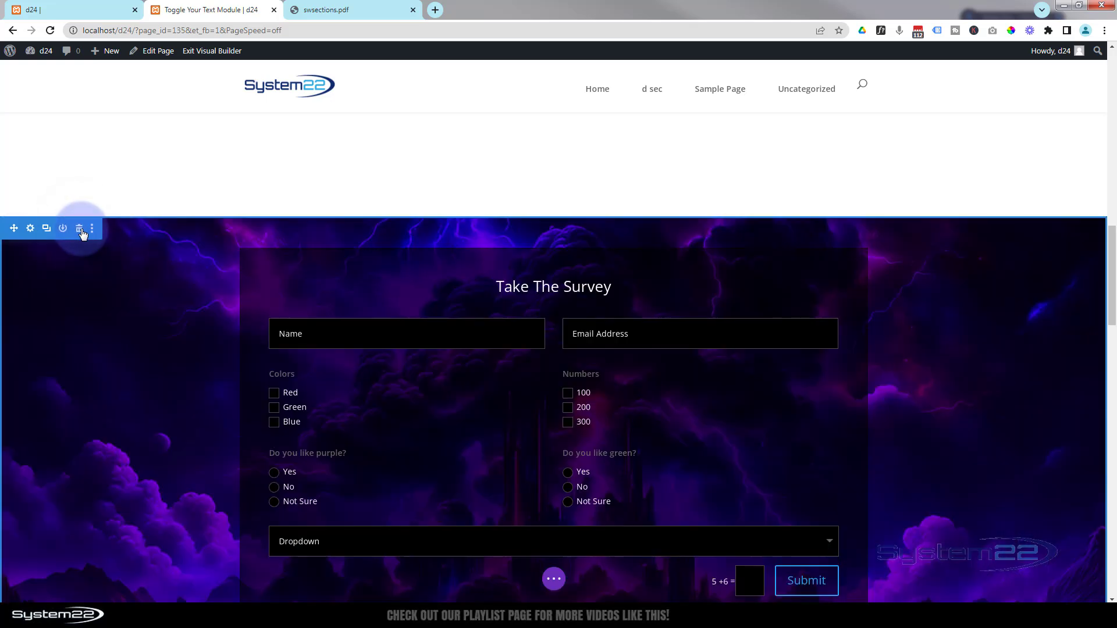
left_click(79, 231)
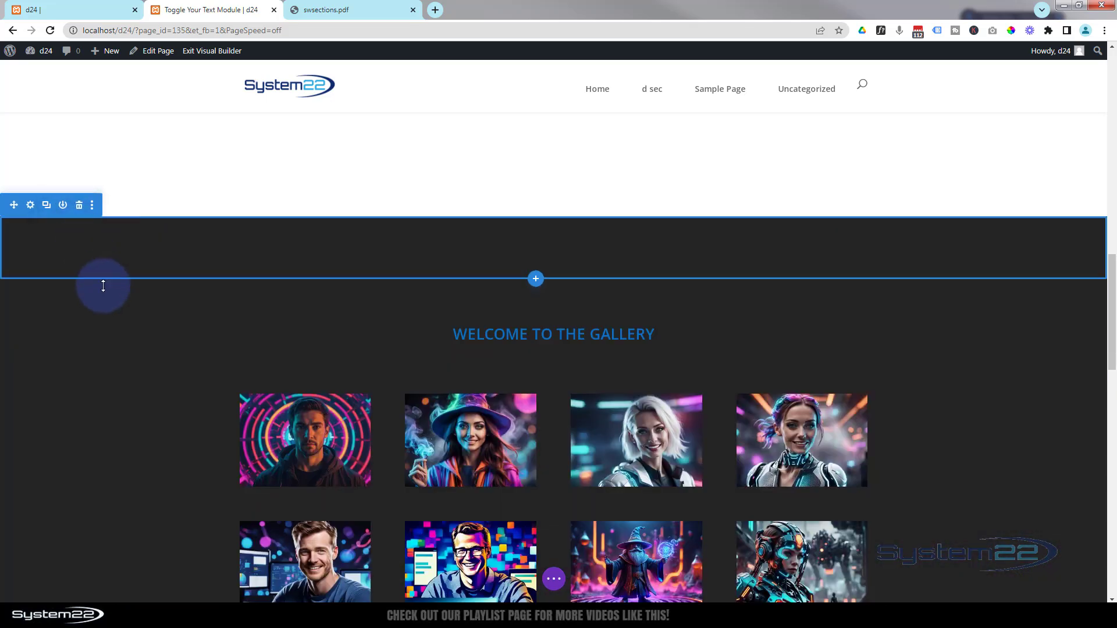
- Insert a Button module in the empty row below the dark blurbs and set its text to "Contact or Survey"
scroll(102, 286, "up", 4)
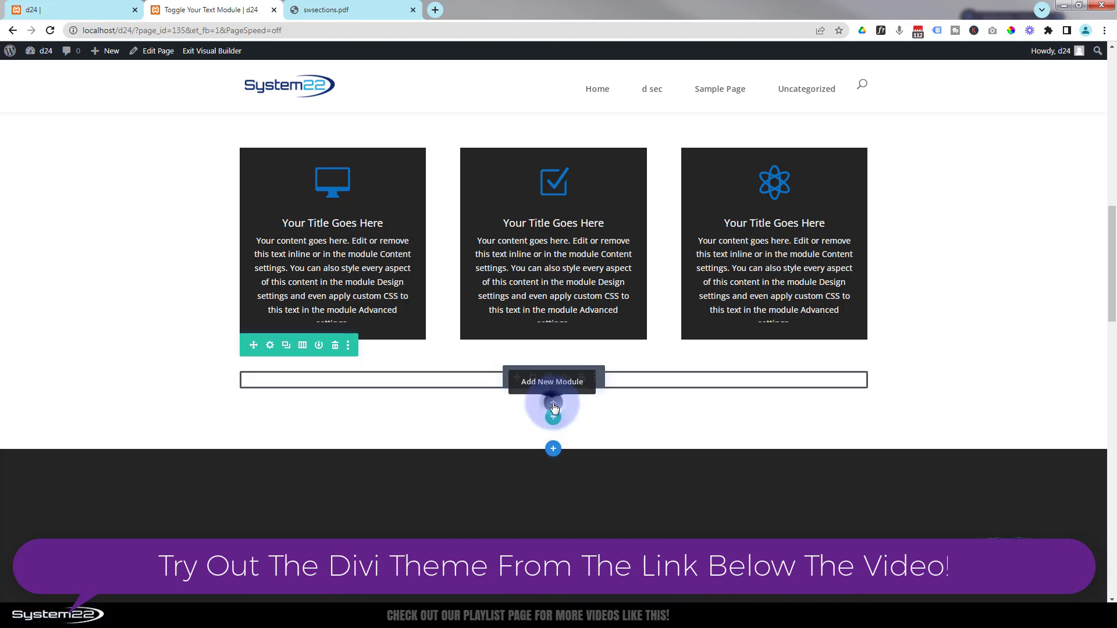
left_click(553, 405)
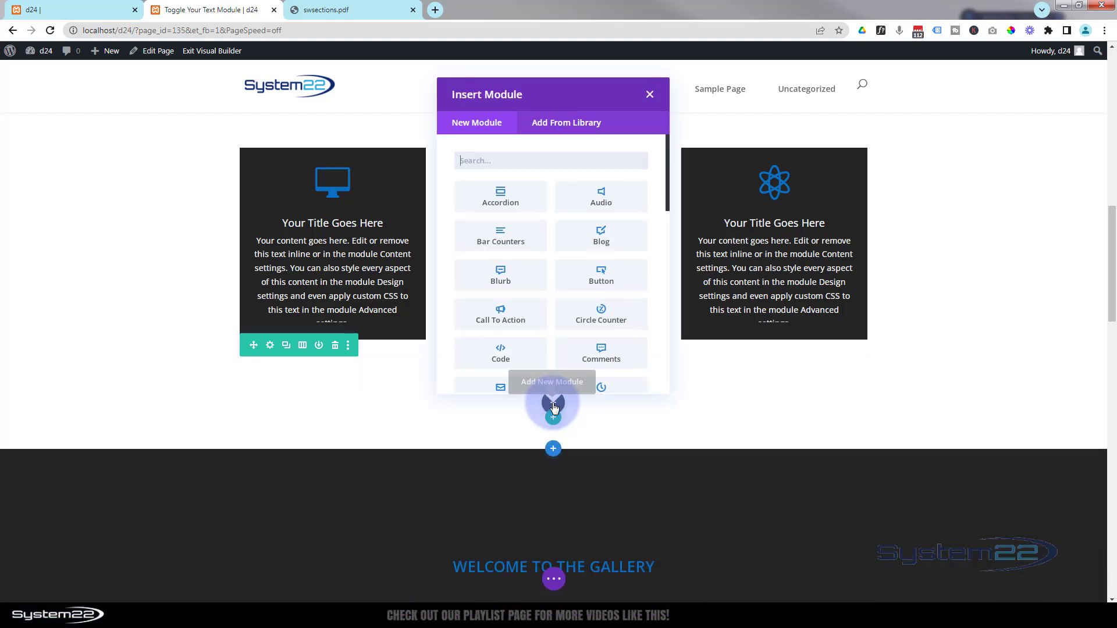
left_click(601, 281)
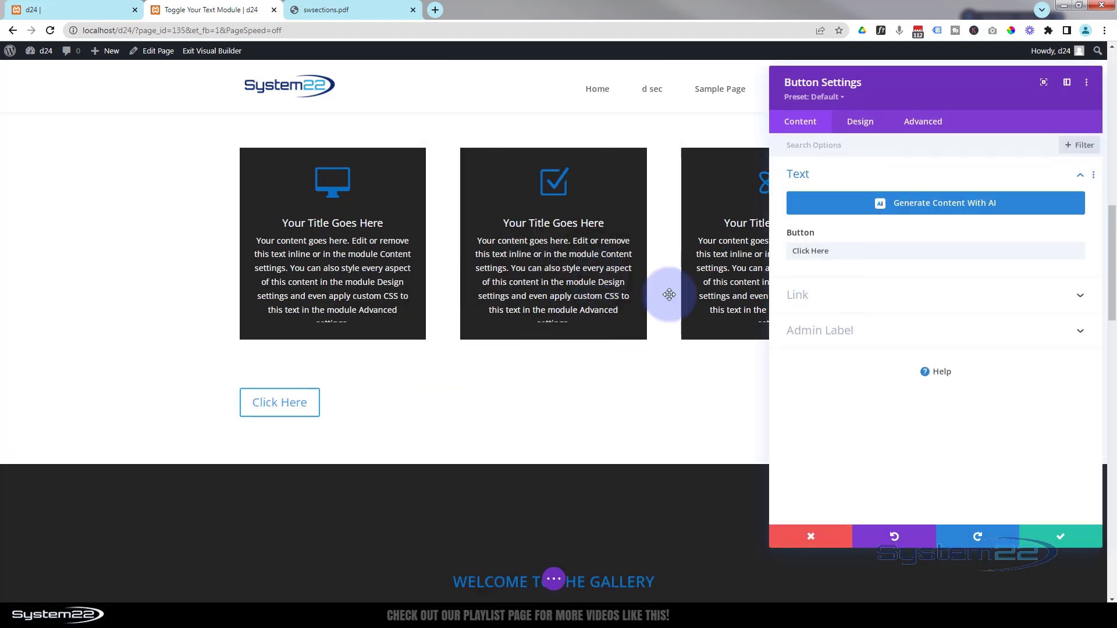
left_click_drag(834, 247, 783, 248)
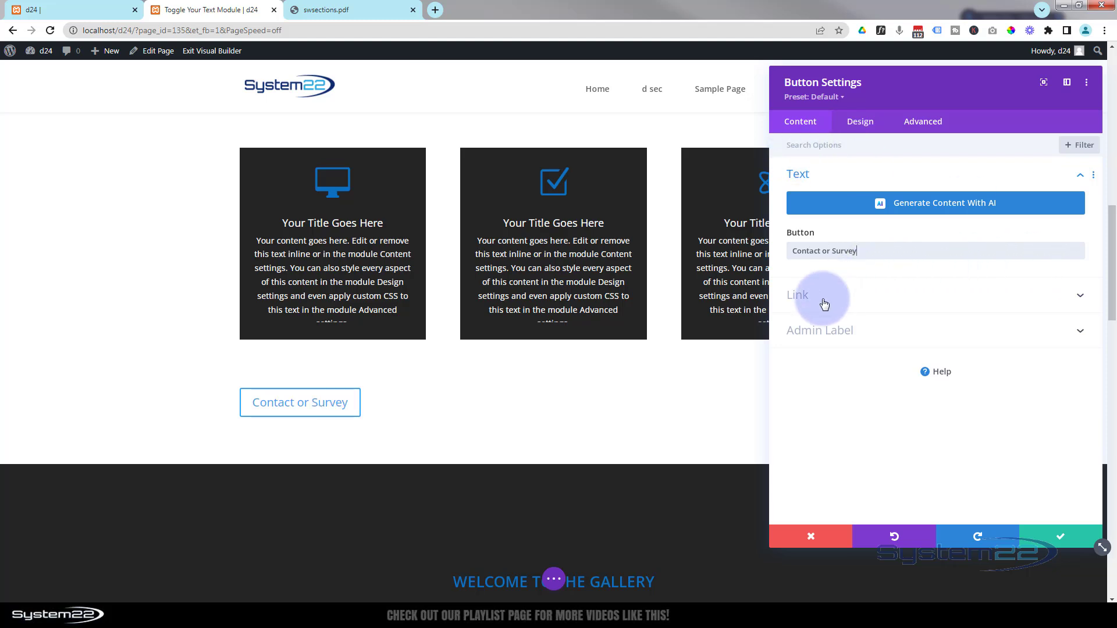
- Set the "Contact or Survey" button's alignment to centre
left_click(865, 124)
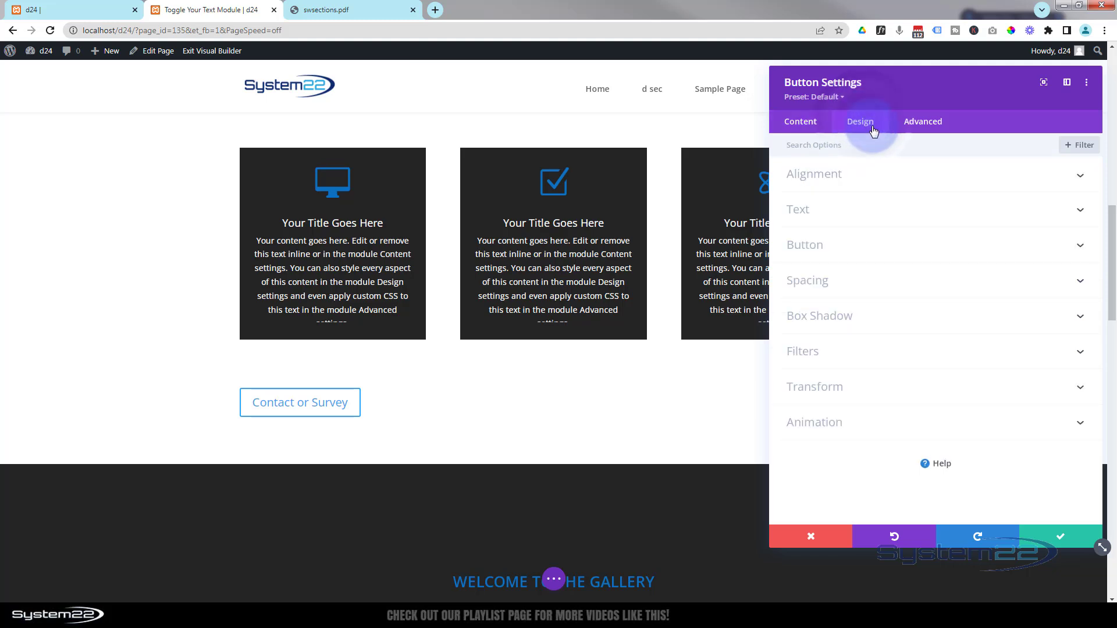
left_click(892, 177)
left_click(931, 218)
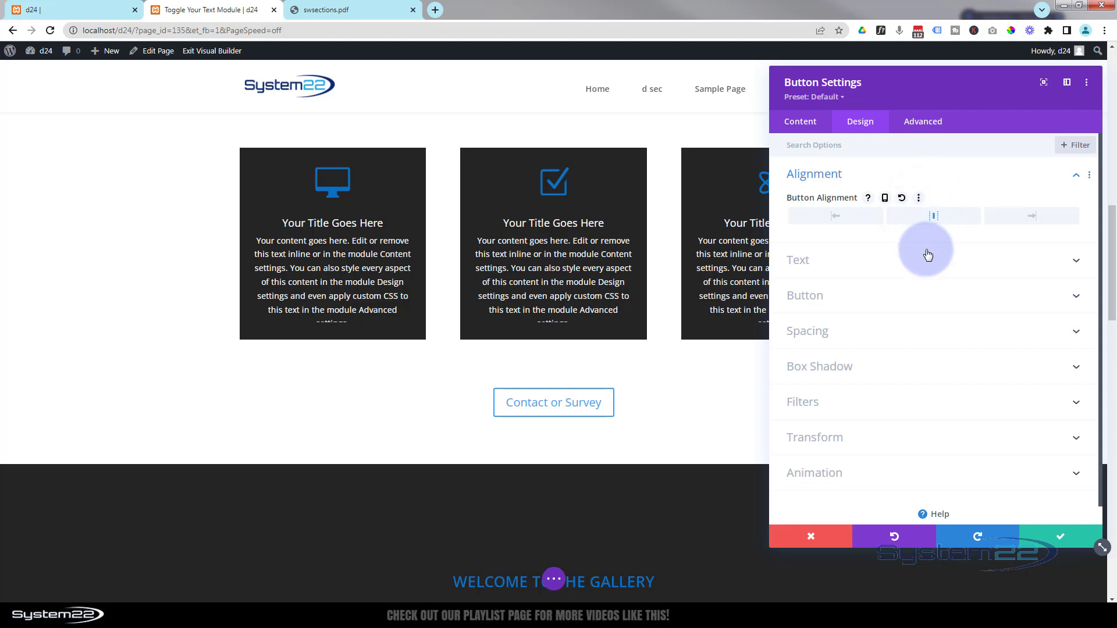
- Enable custom styles for the button and set its text size to 16px
left_click(981, 298)
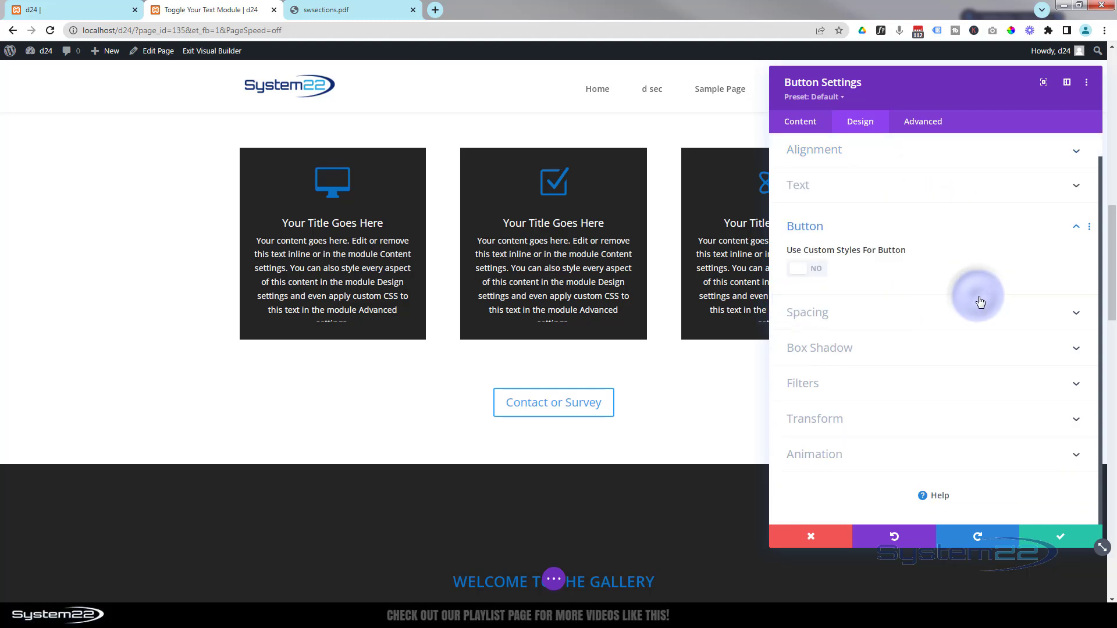
left_click(815, 269)
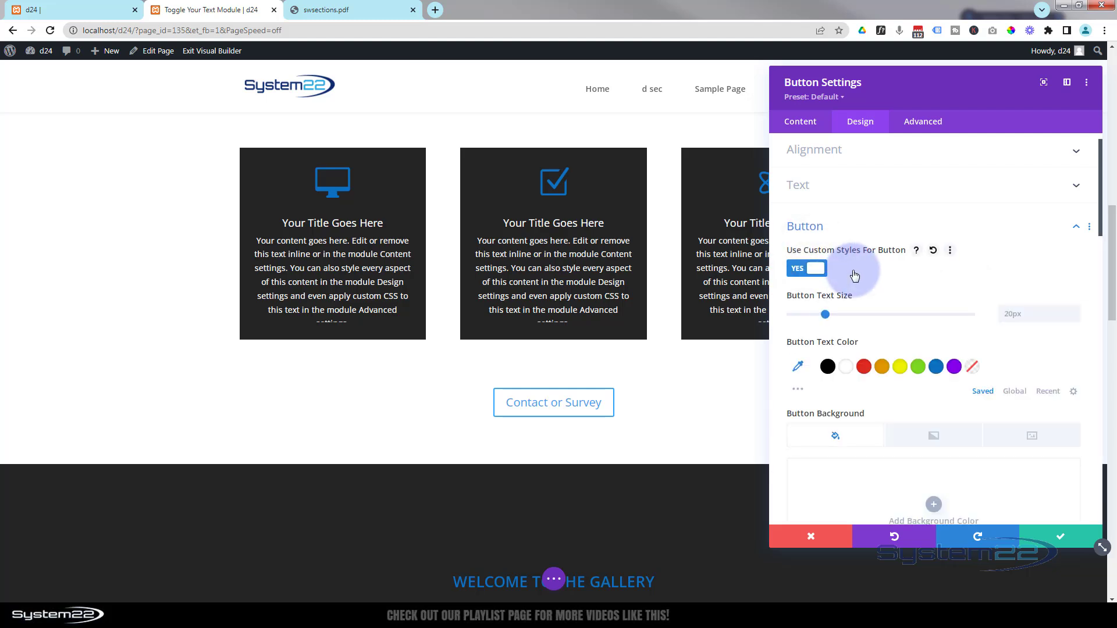
scroll(871, 261, "down", 1)
left_click(1013, 256)
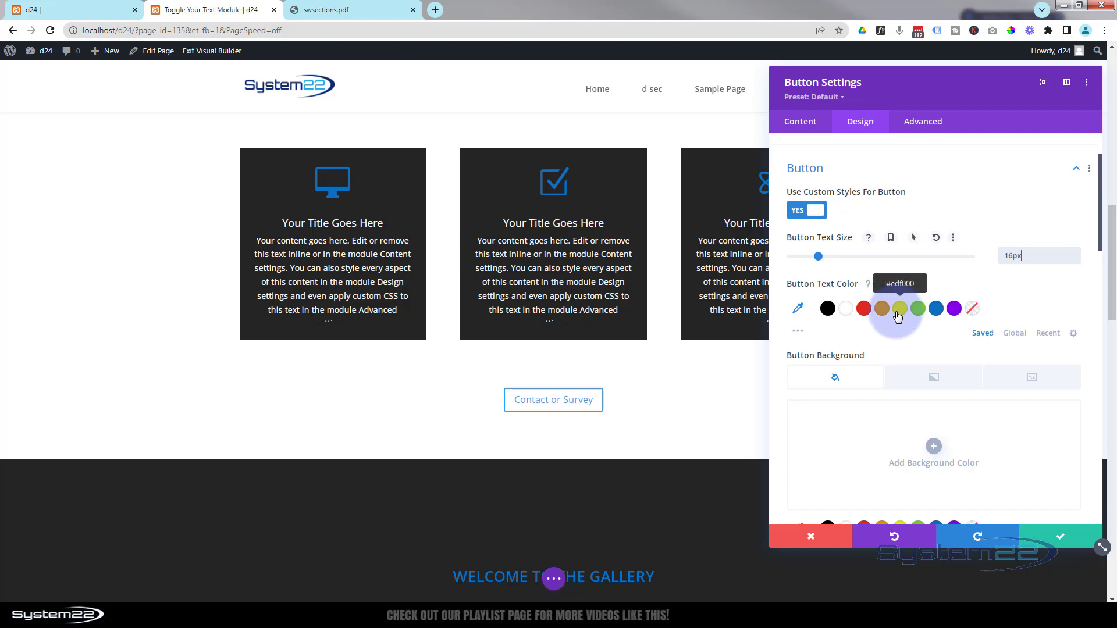
- Give the button a red #e02b20 background and white #ffffff text
scroll(897, 316, "down", 2)
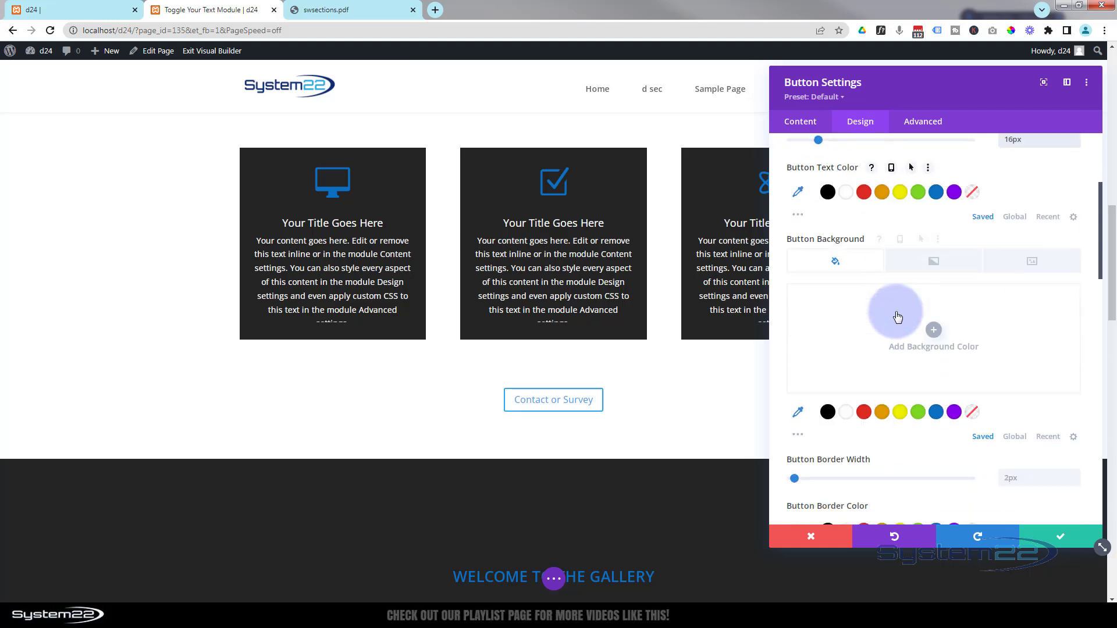
left_click(864, 414)
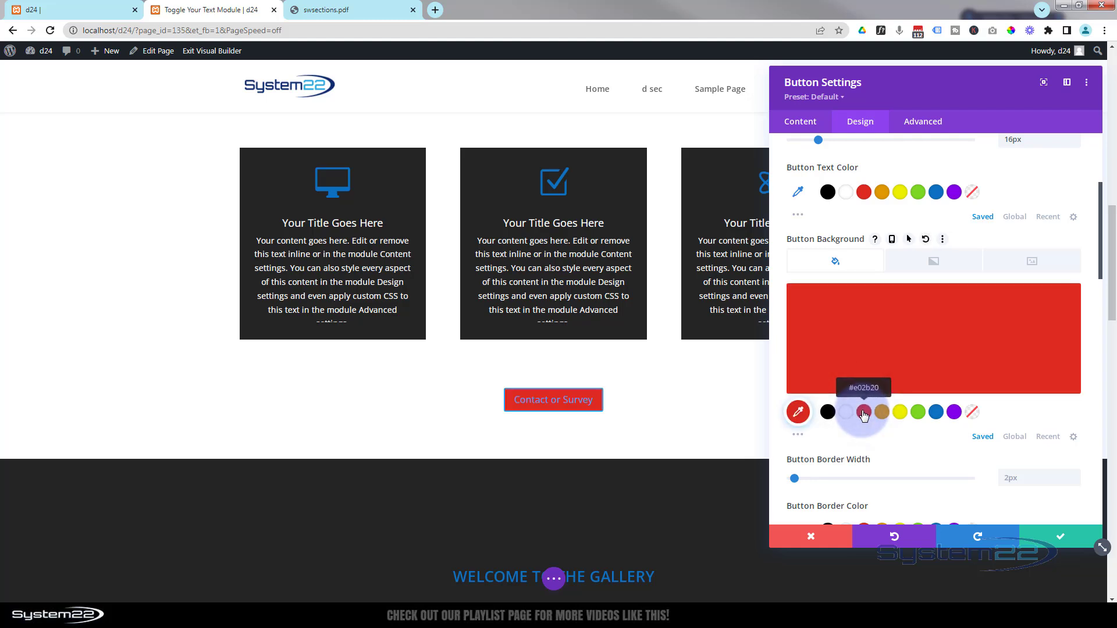
scroll(856, 343, "up", 2)
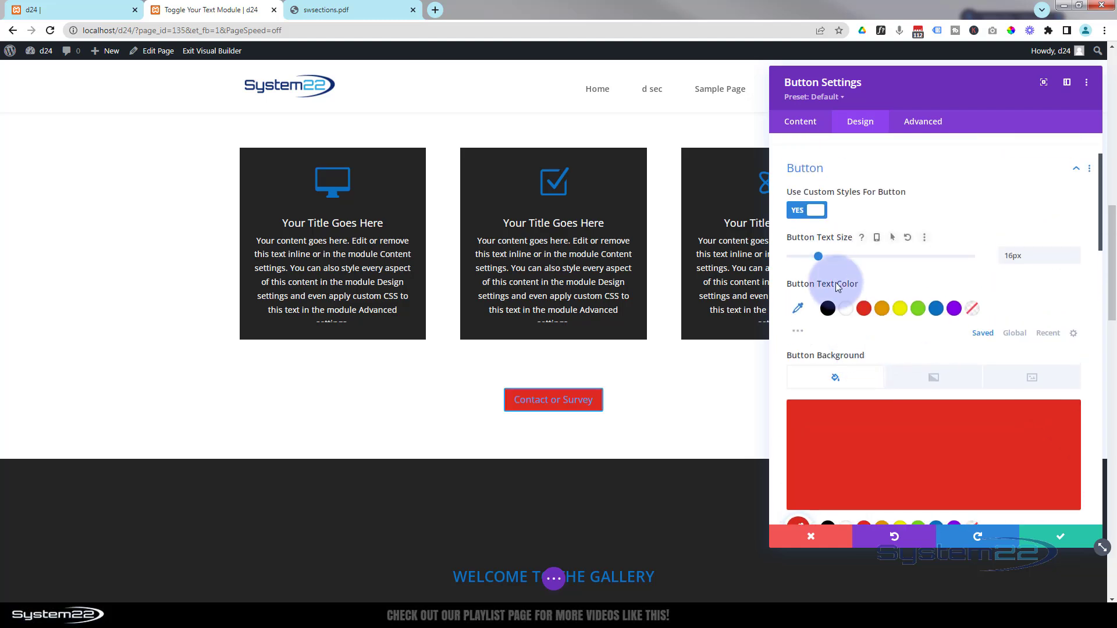
left_click(848, 311)
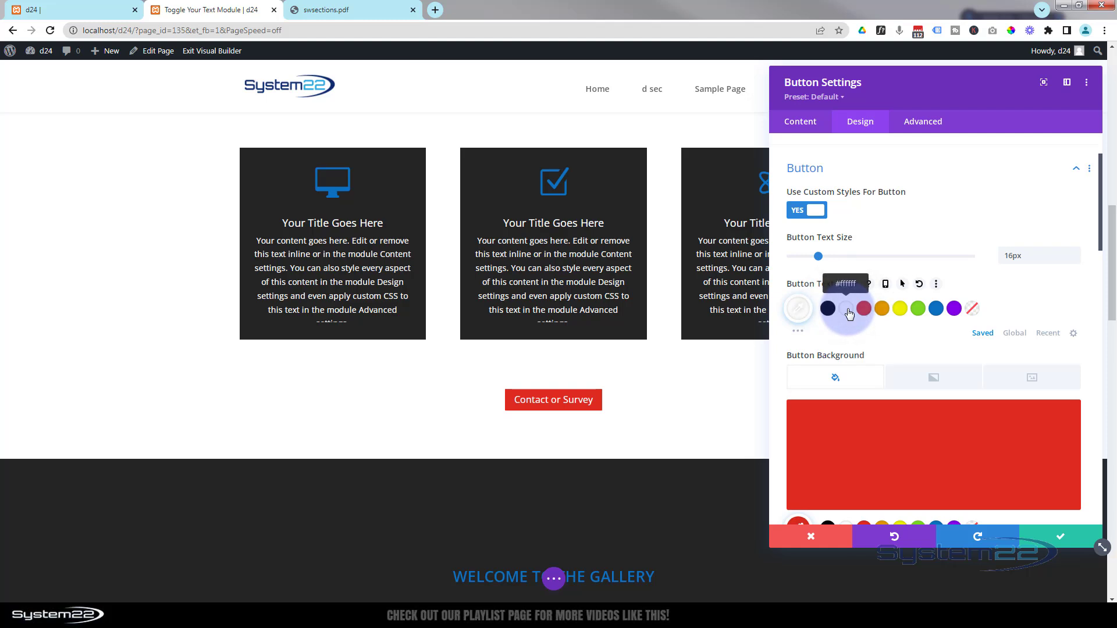
- Set the button's border width to 0px
scroll(985, 386, "down", 3)
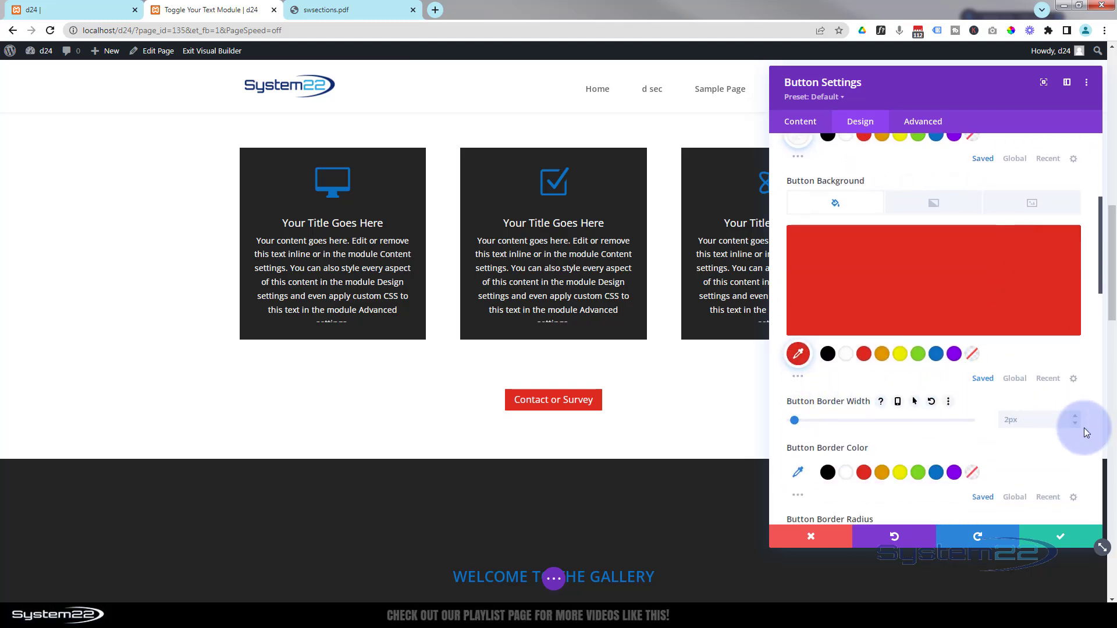
double_click(1074, 422)
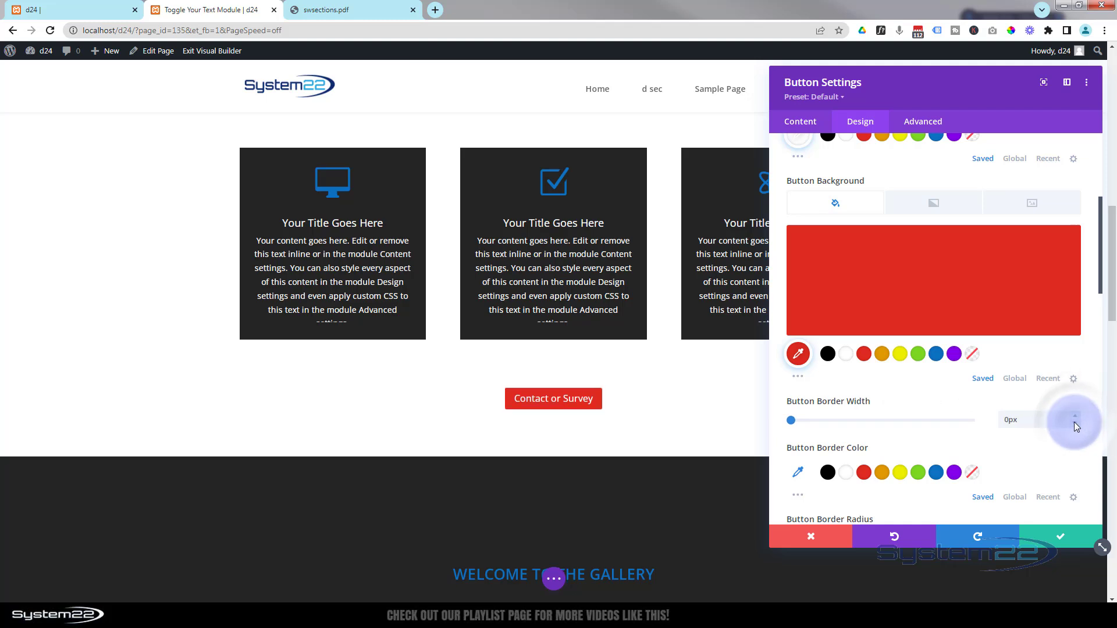
scroll(933, 391, "up", 2)
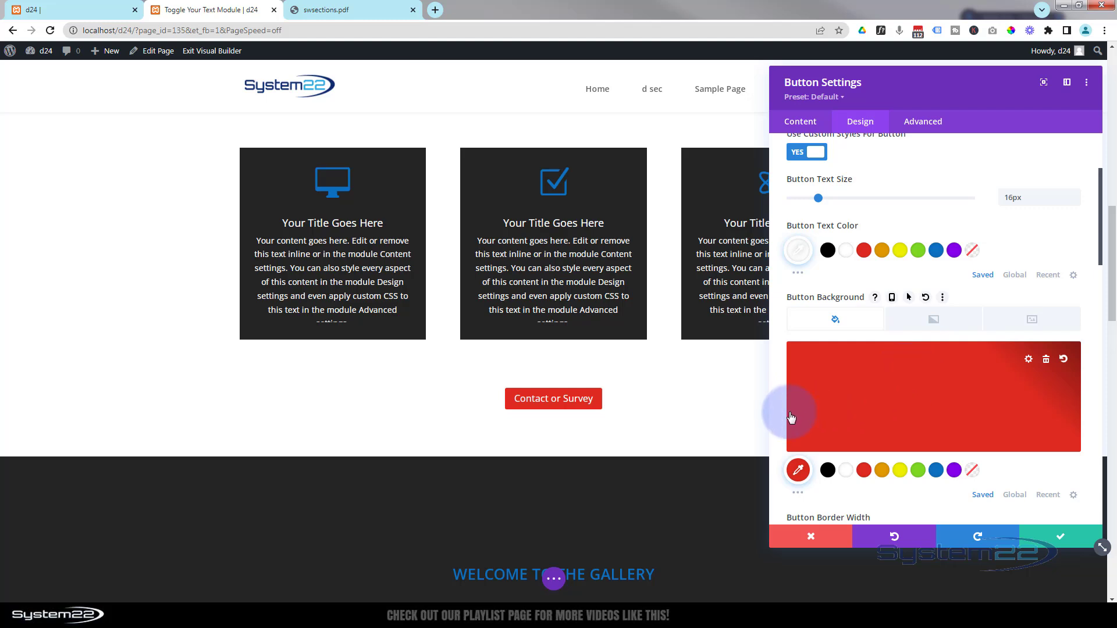
- Enable a hover state for the button's background and set its hover colour to blue
left_click(911, 298)
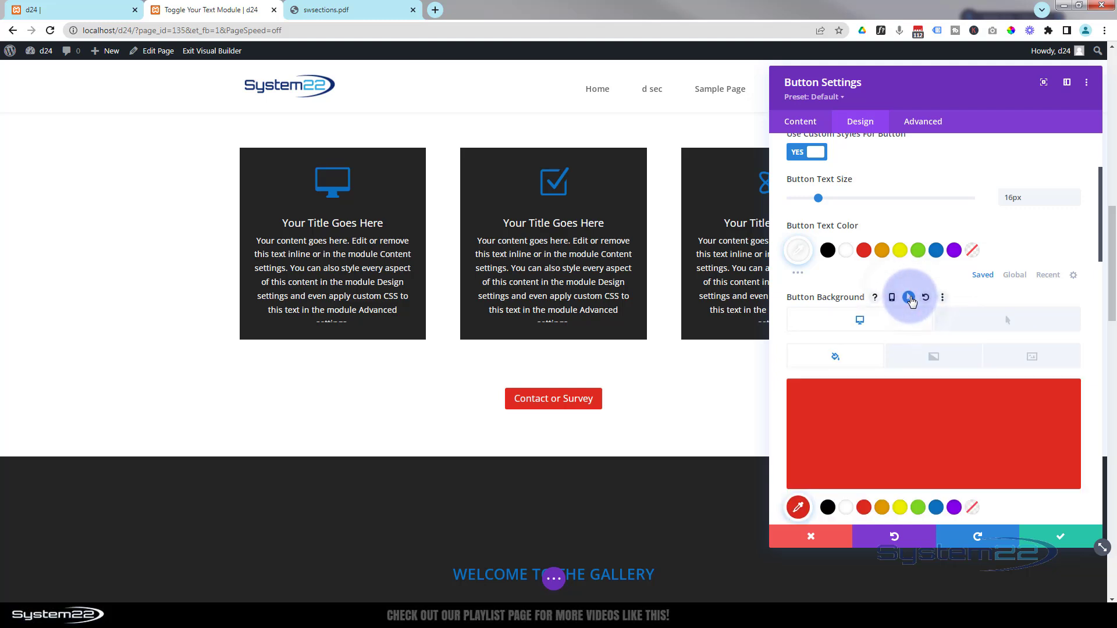
left_click(993, 318)
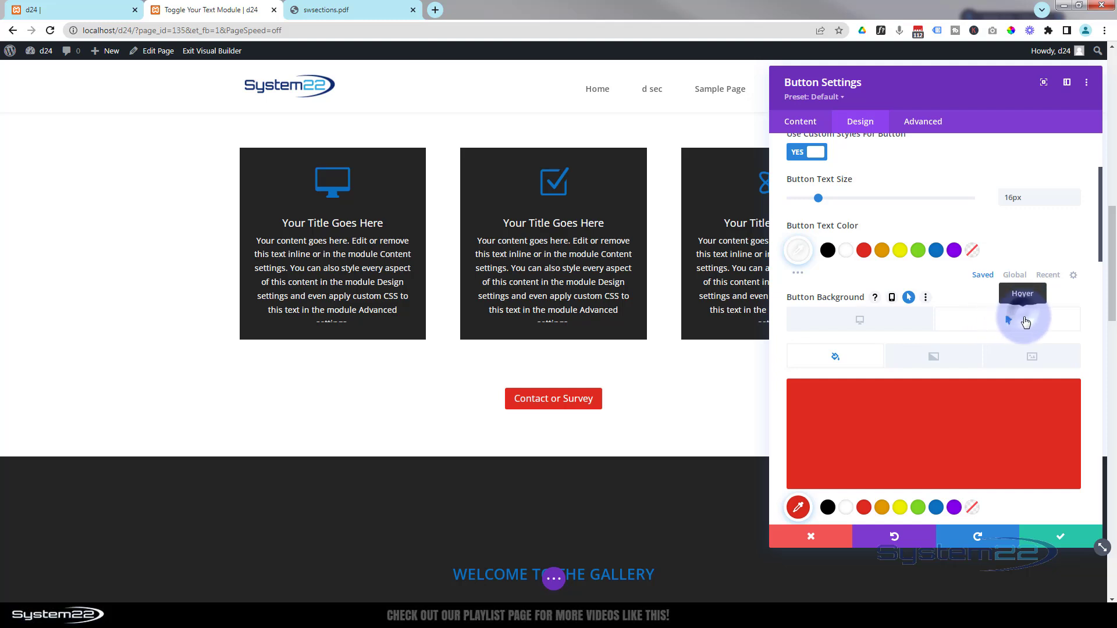
left_click(936, 508)
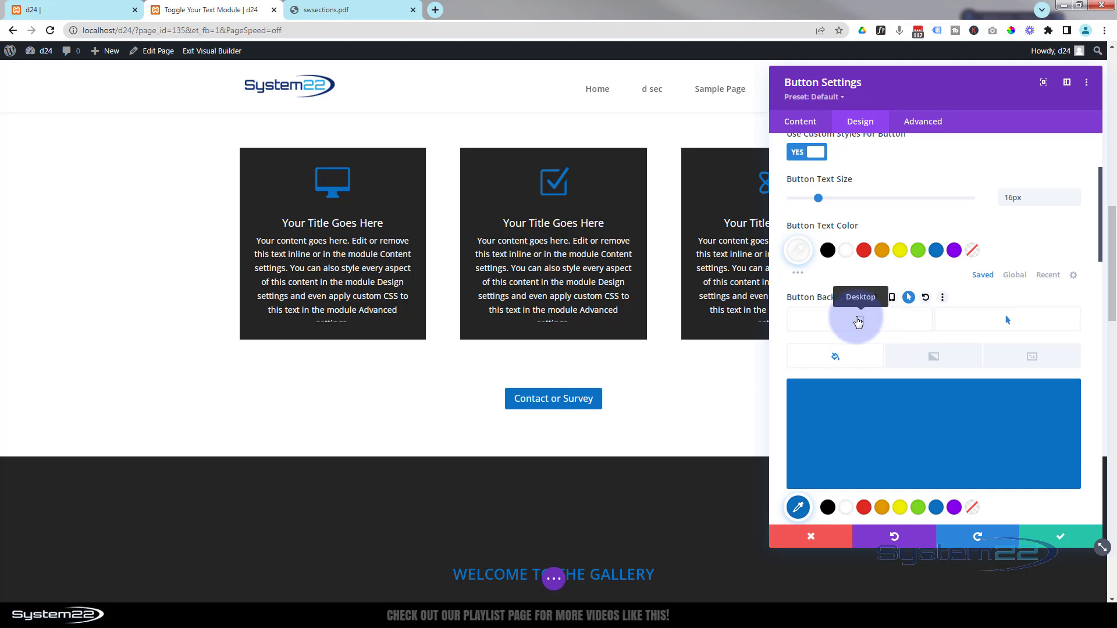
left_click(853, 320)
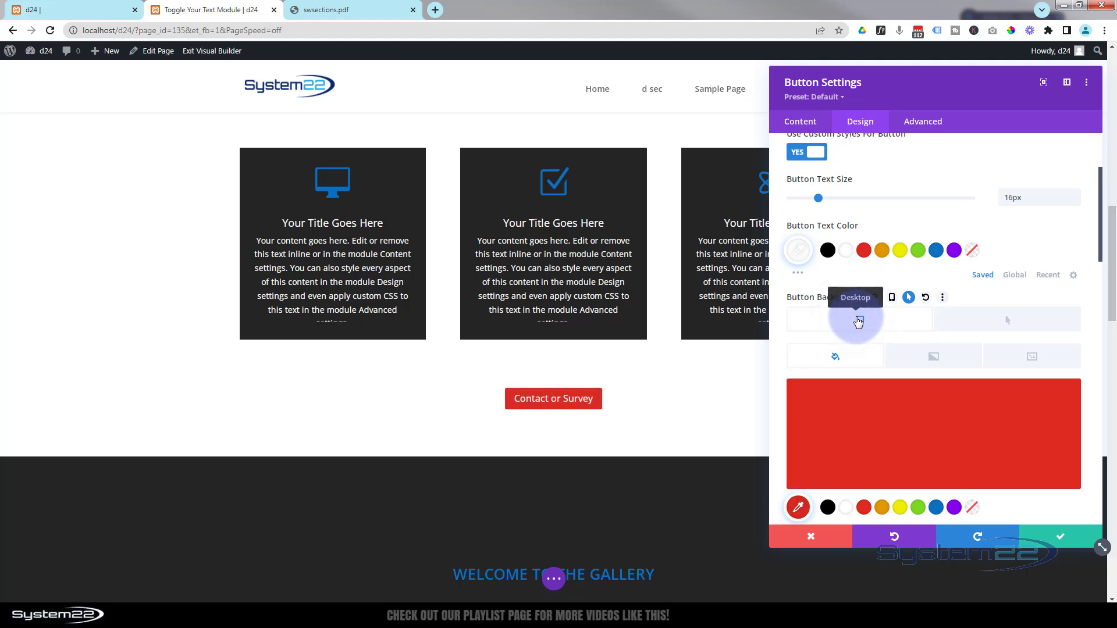
- Apply the bottom-edge box shadow preset with 12px vertical offset and 18px blur to the button and save its settings
scroll(855, 321, "down", 7)
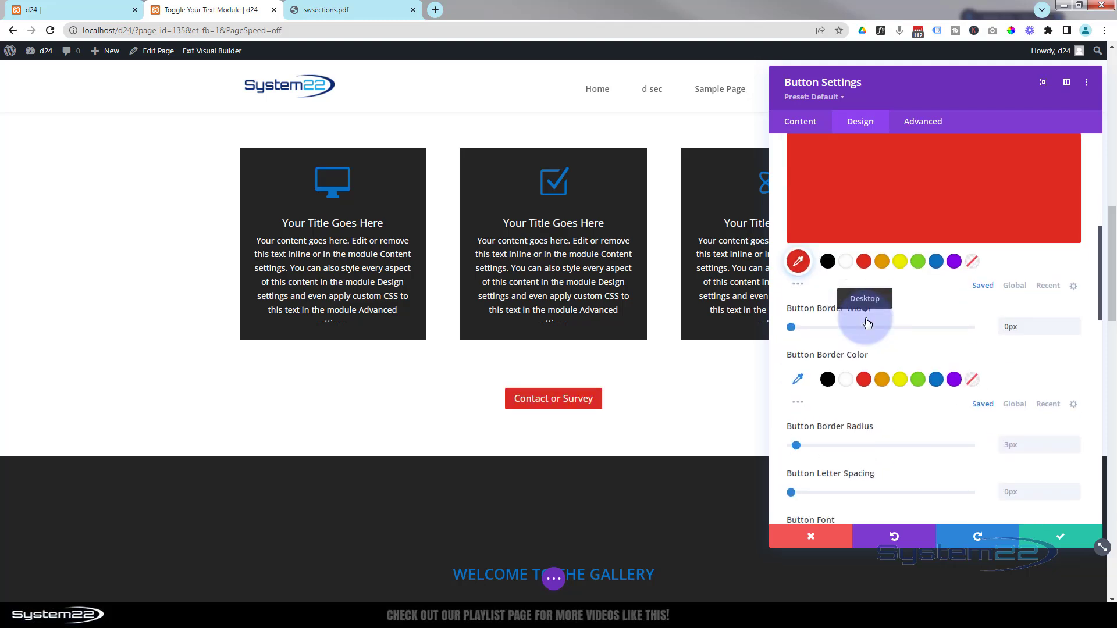
scroll(867, 324, "down", 10)
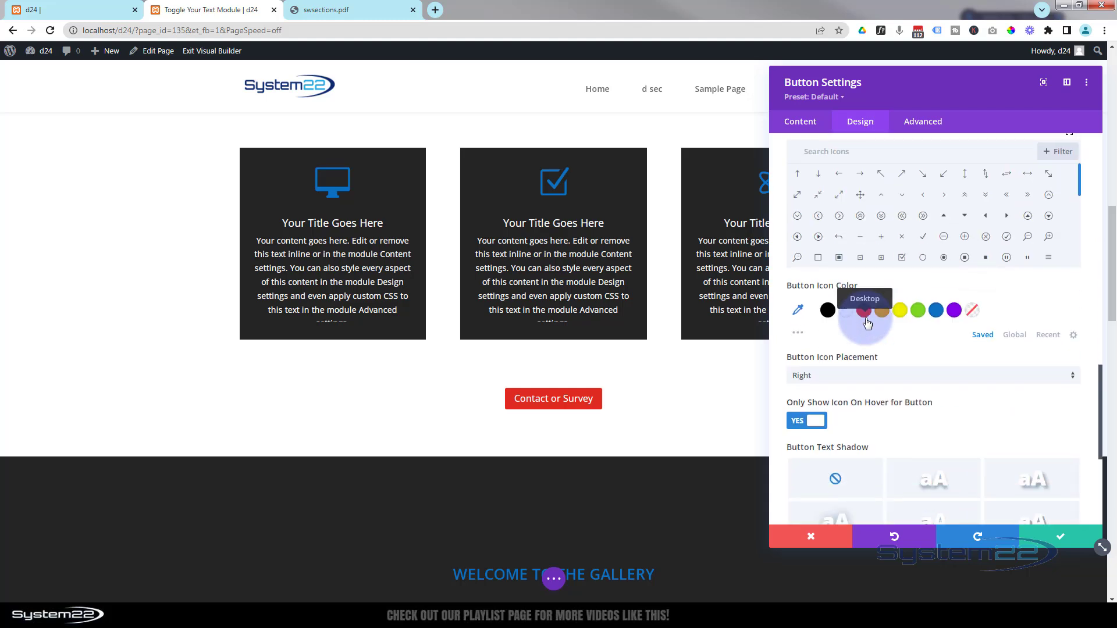
scroll(867, 324, "down", 3)
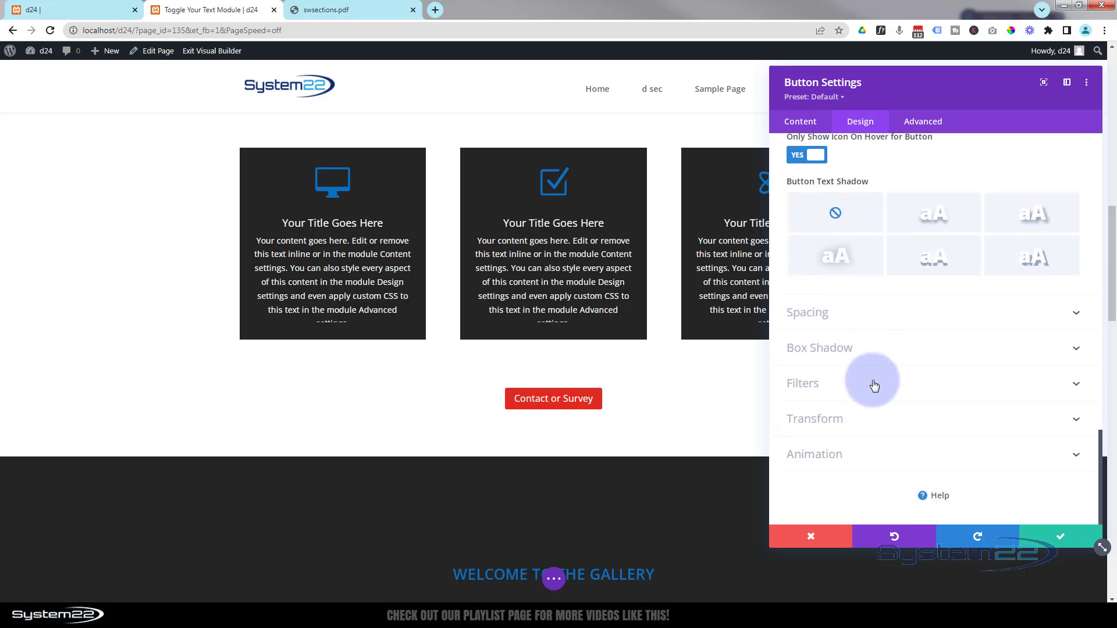
left_click(874, 353)
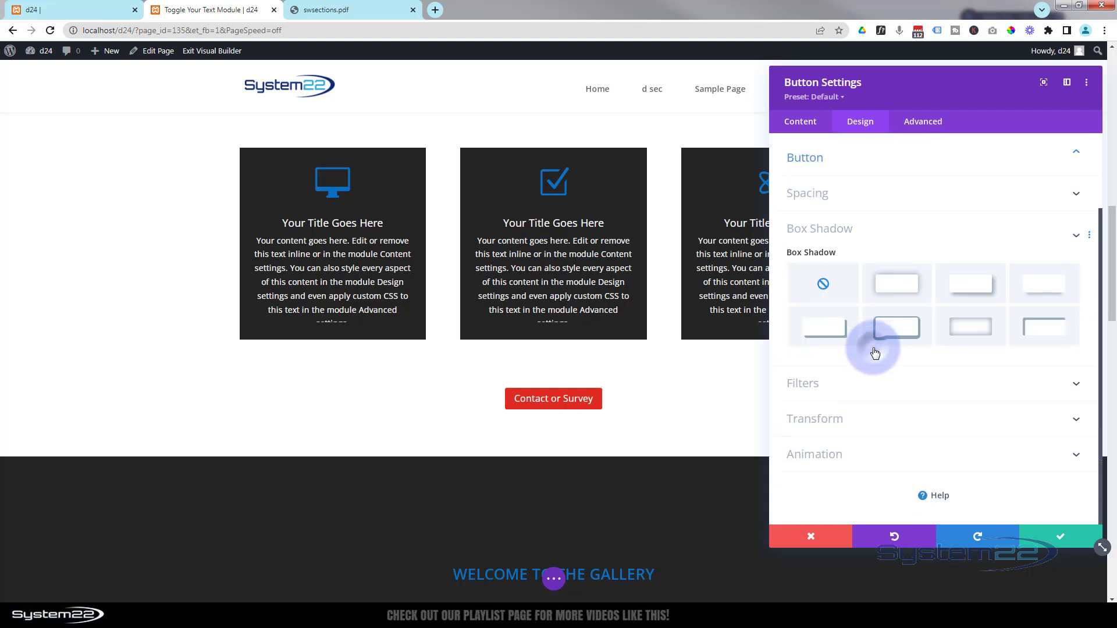
left_click(1041, 294)
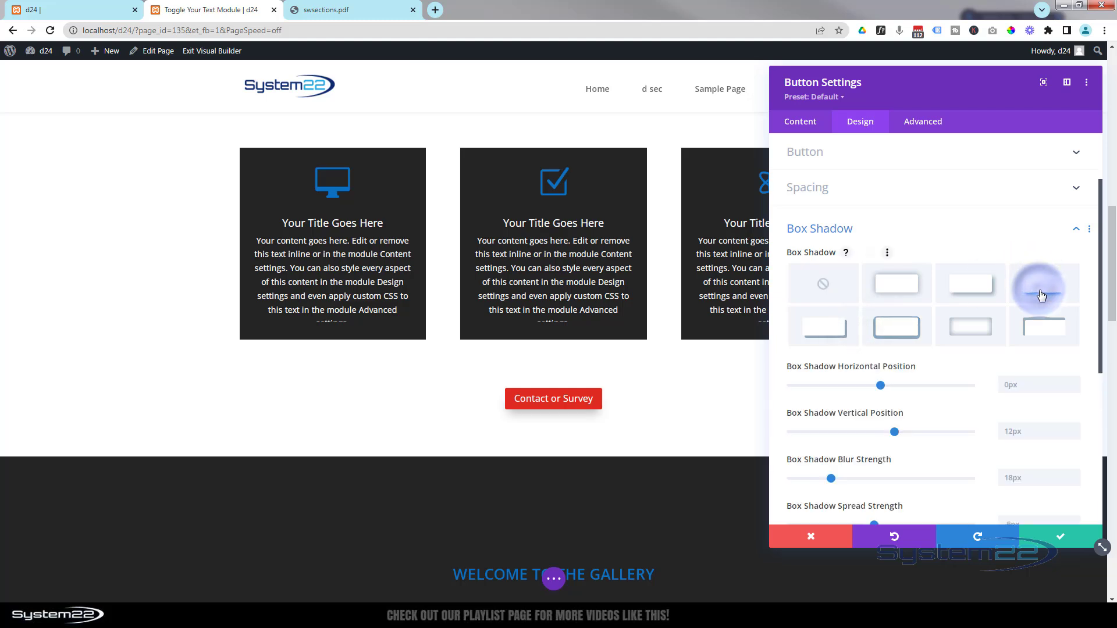
left_click(1054, 535)
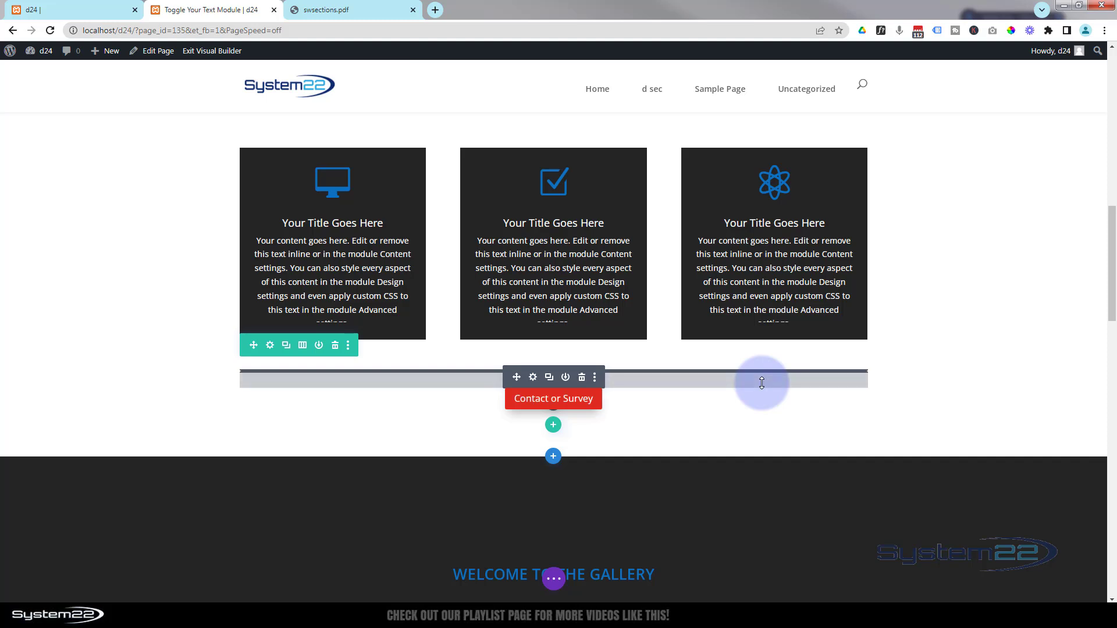
- Insert a regular section below the button's section using the saved library row frm1
left_click(553, 457)
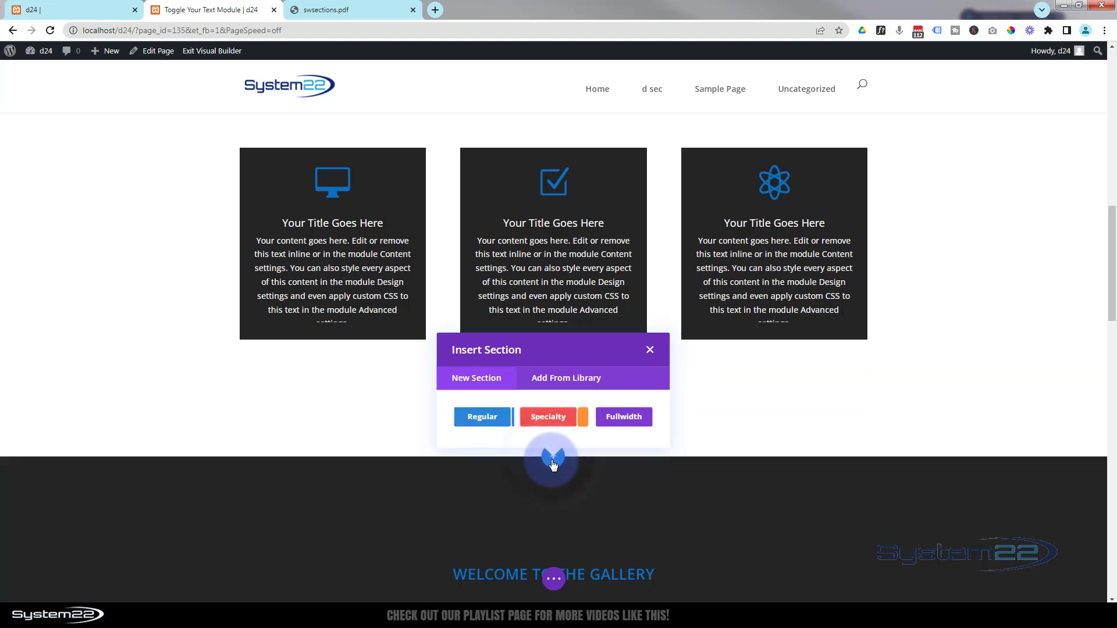
left_click(483, 417)
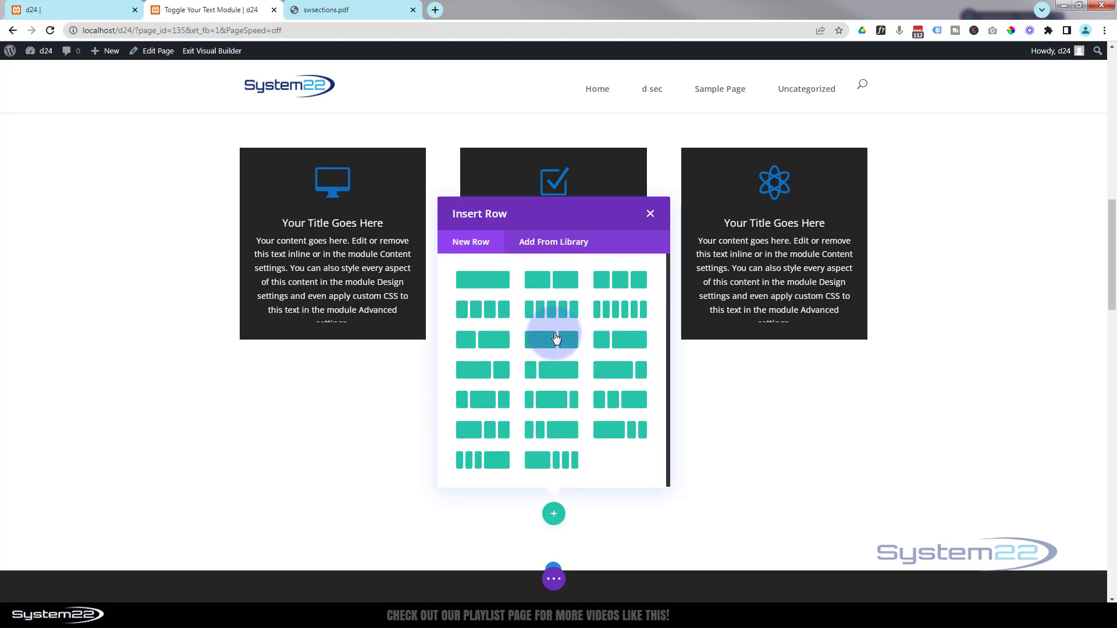
left_click(554, 243)
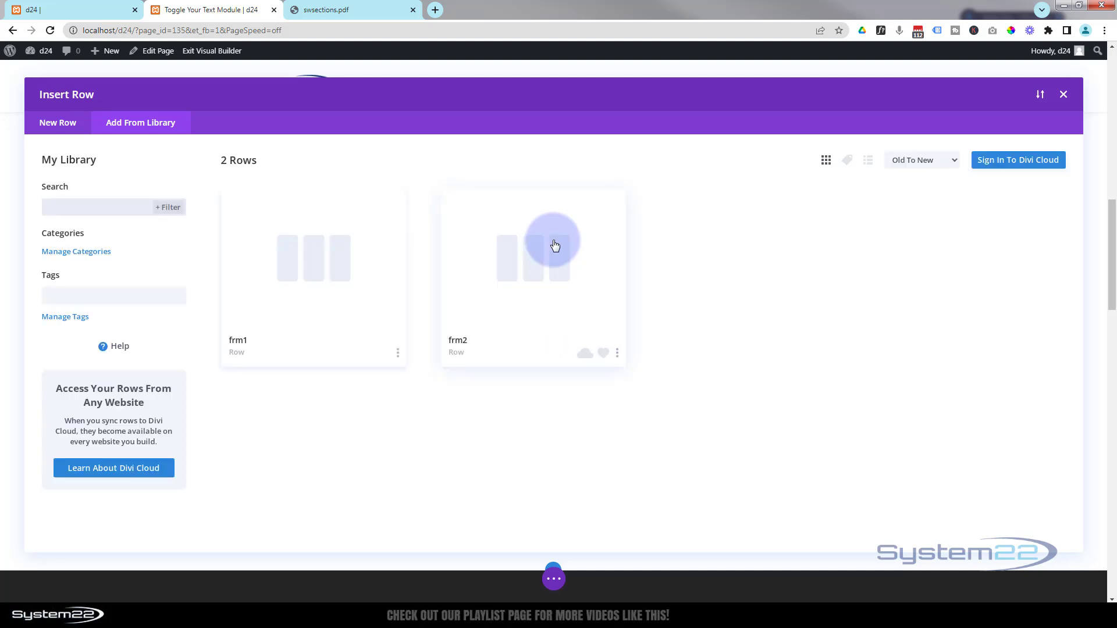
left_click(331, 248)
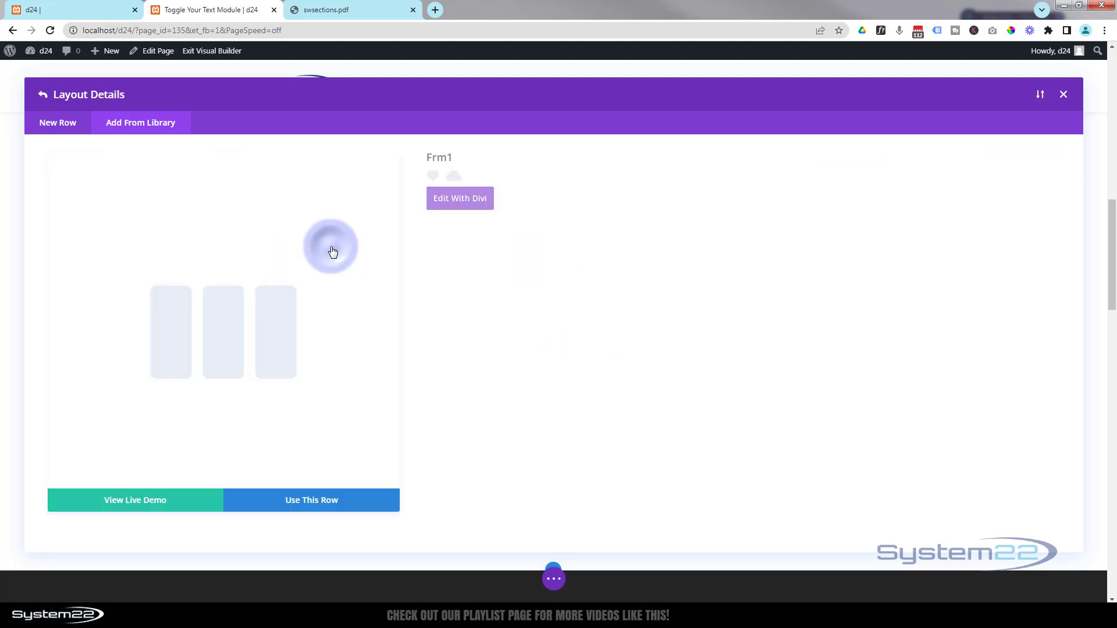
left_click(300, 501)
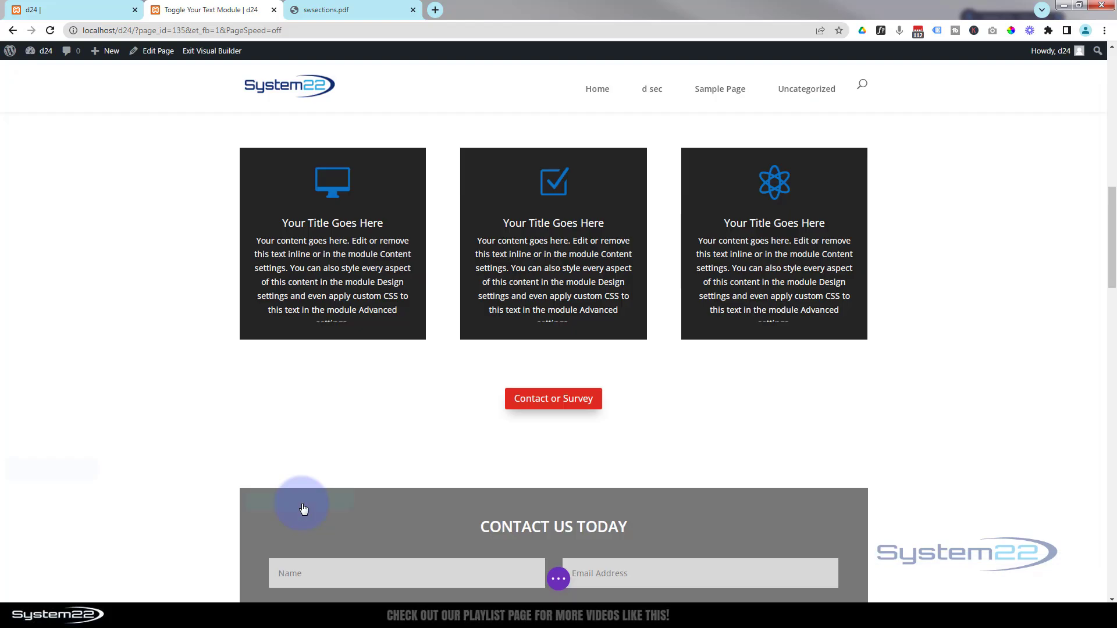
- Give the contact form's section a blue #0c71c3 background colour
scroll(294, 466, "down", 4)
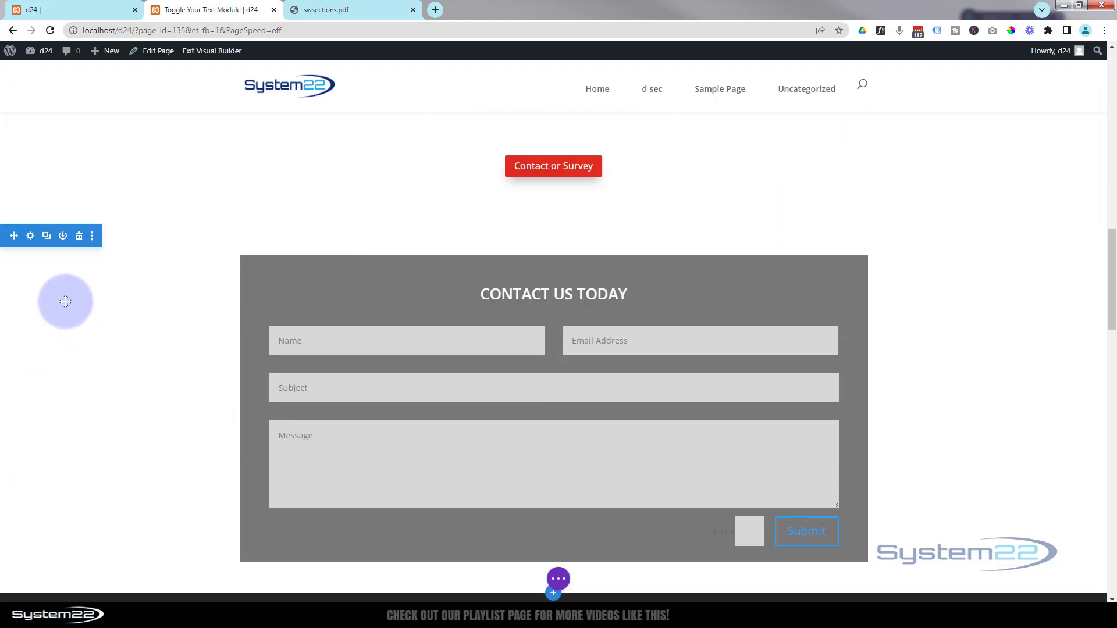
left_click(29, 238)
left_click(846, 215)
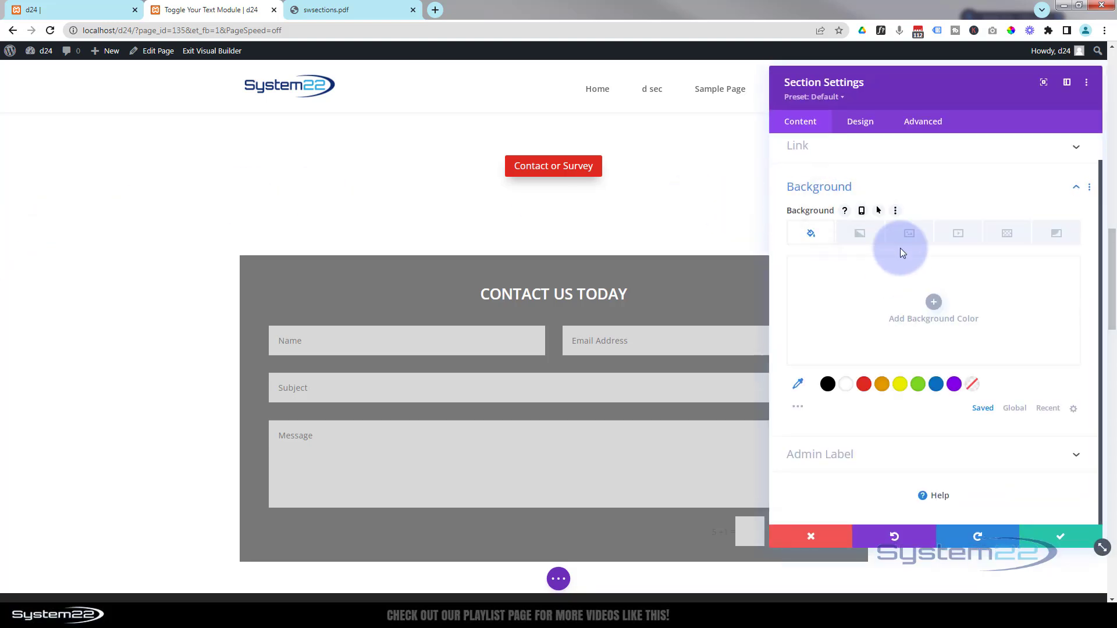
left_click(936, 384)
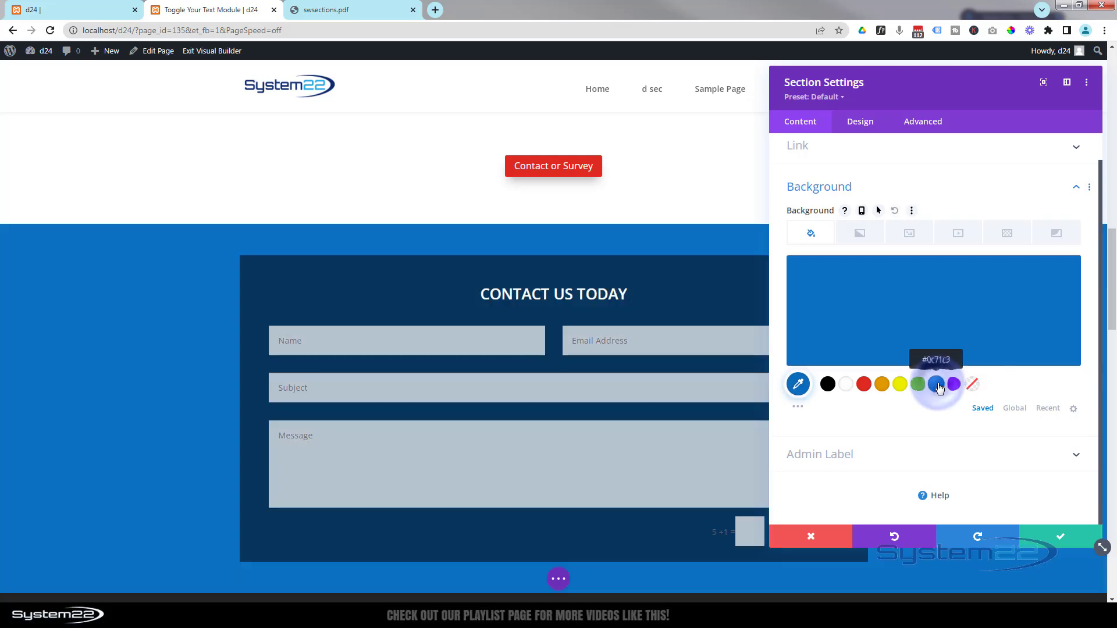
- Add the purple lightning storm picture from the media library as the contact section's background image
left_click(911, 235)
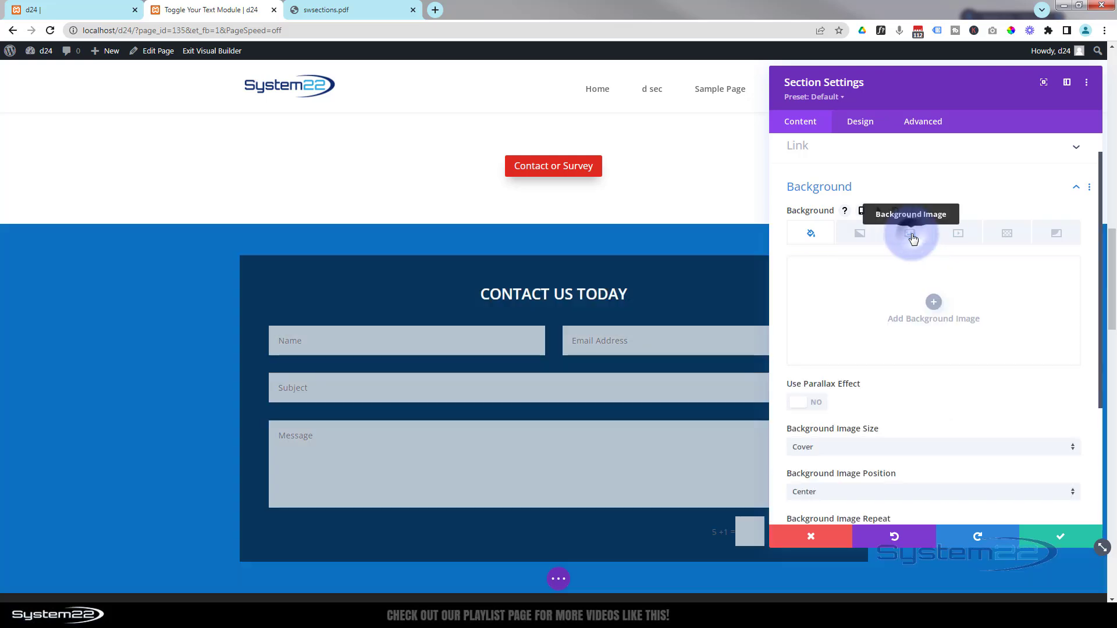
left_click(933, 302)
left_click(301, 219)
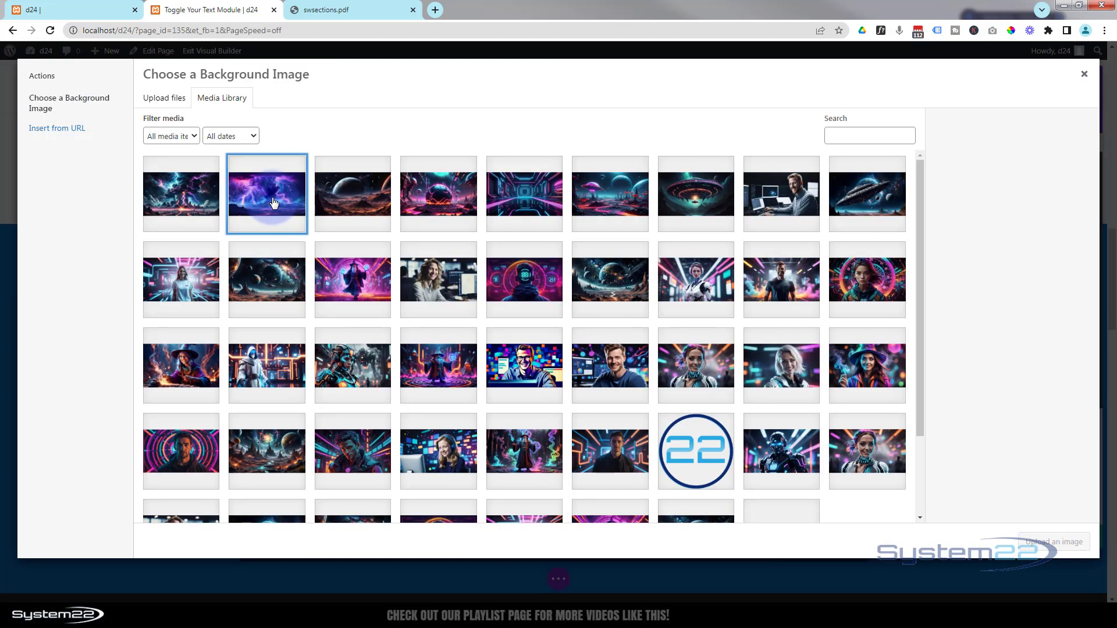
left_click(1049, 547)
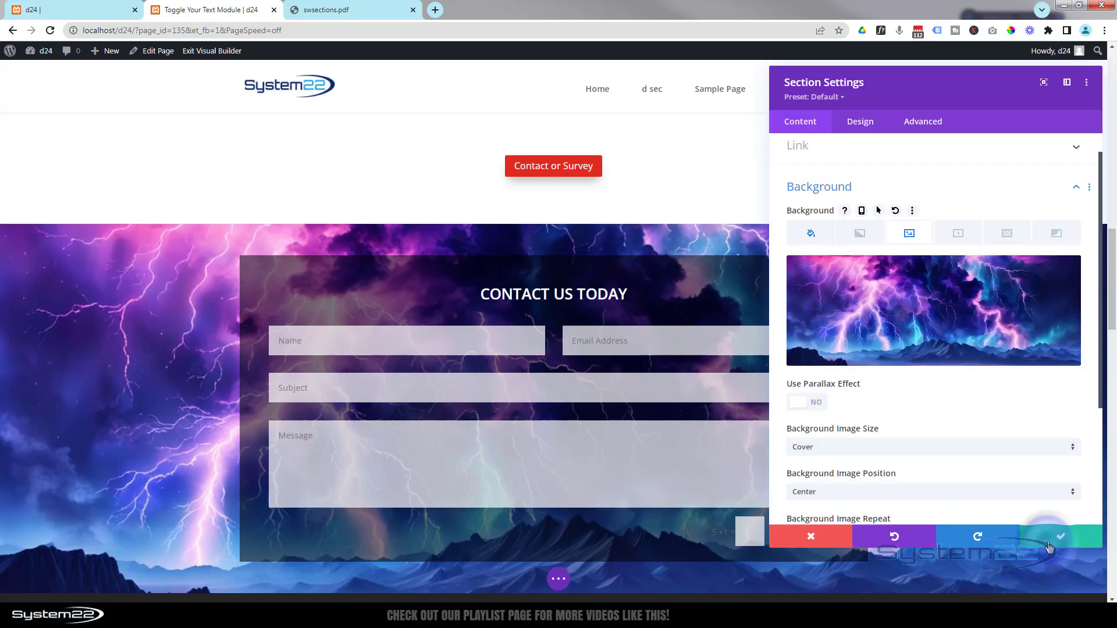
- Set the contact section's background image blend to Multiply and save the section settings
scroll(939, 410, "down", 2)
scroll(939, 410, "down", 2)
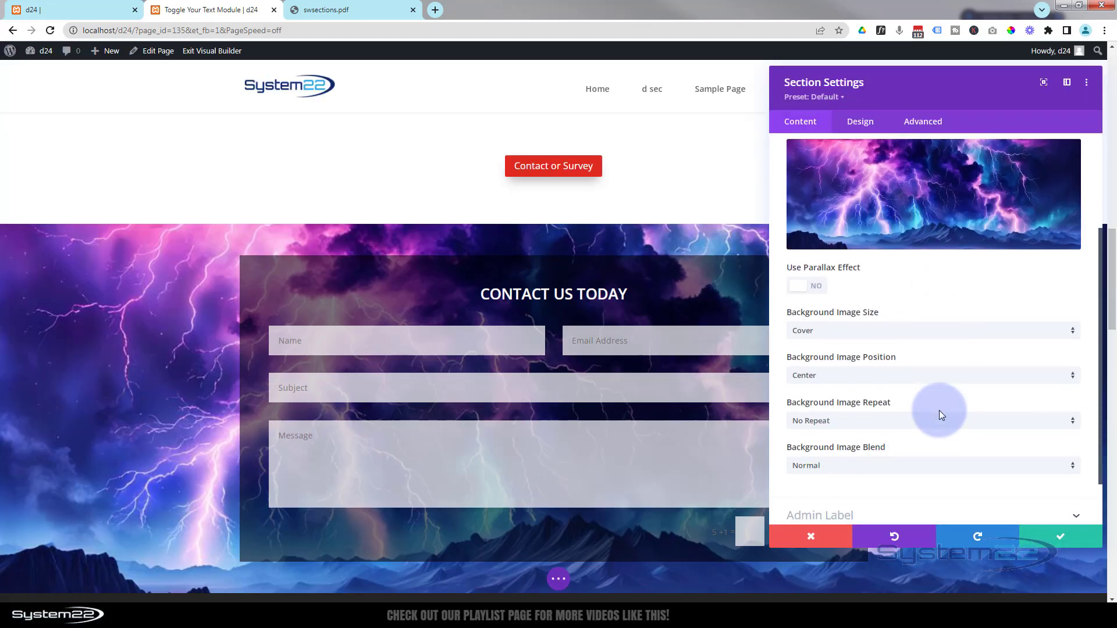
left_click(849, 410)
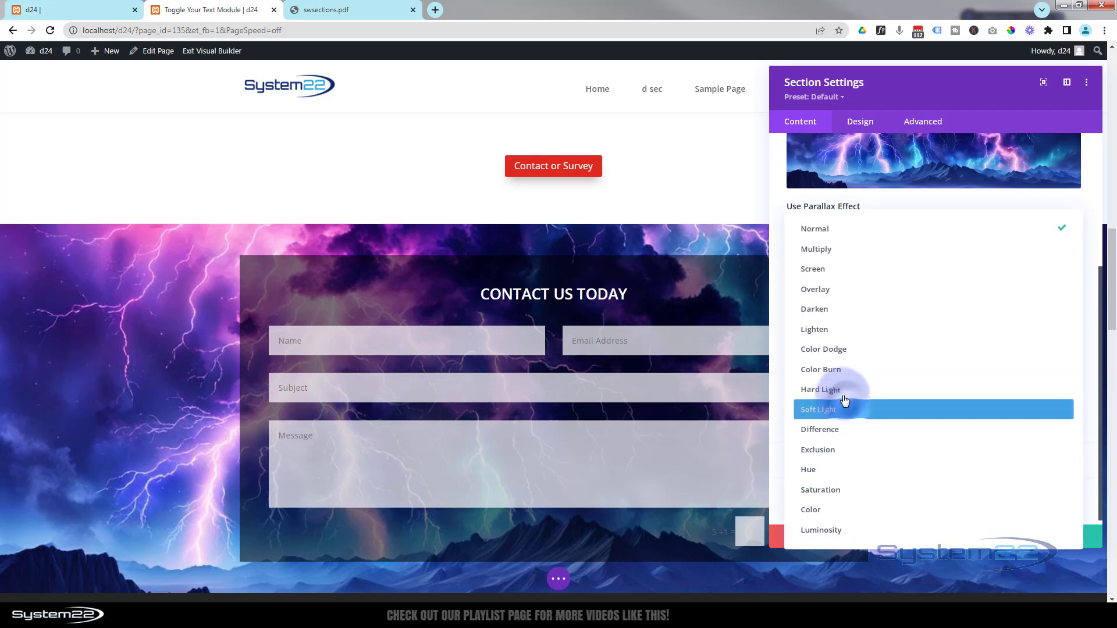
left_click(817, 252)
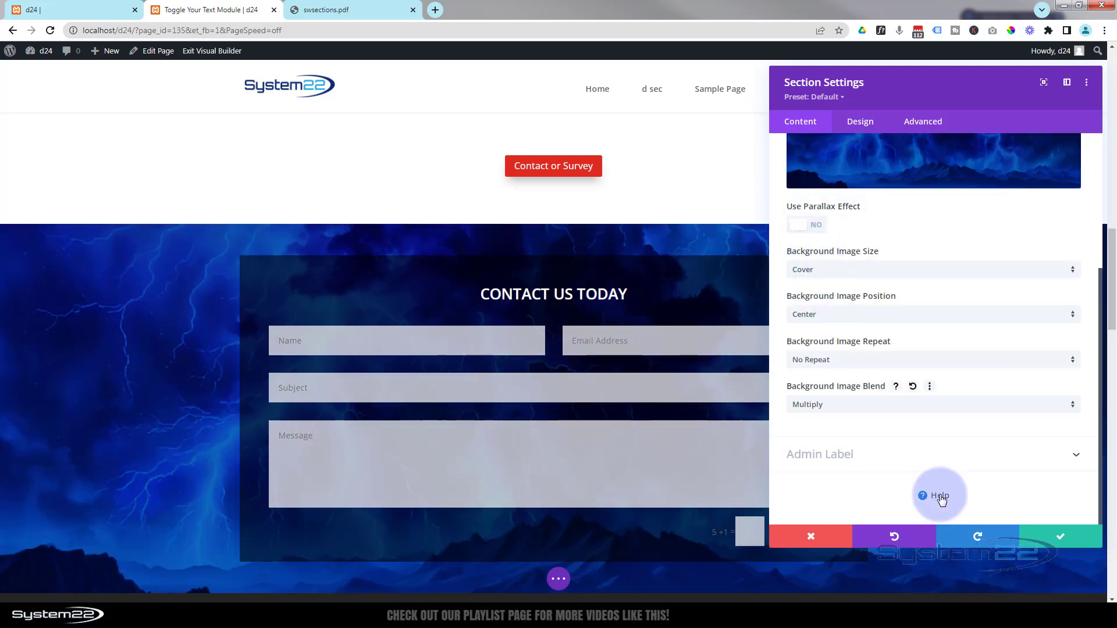
left_click(1065, 536)
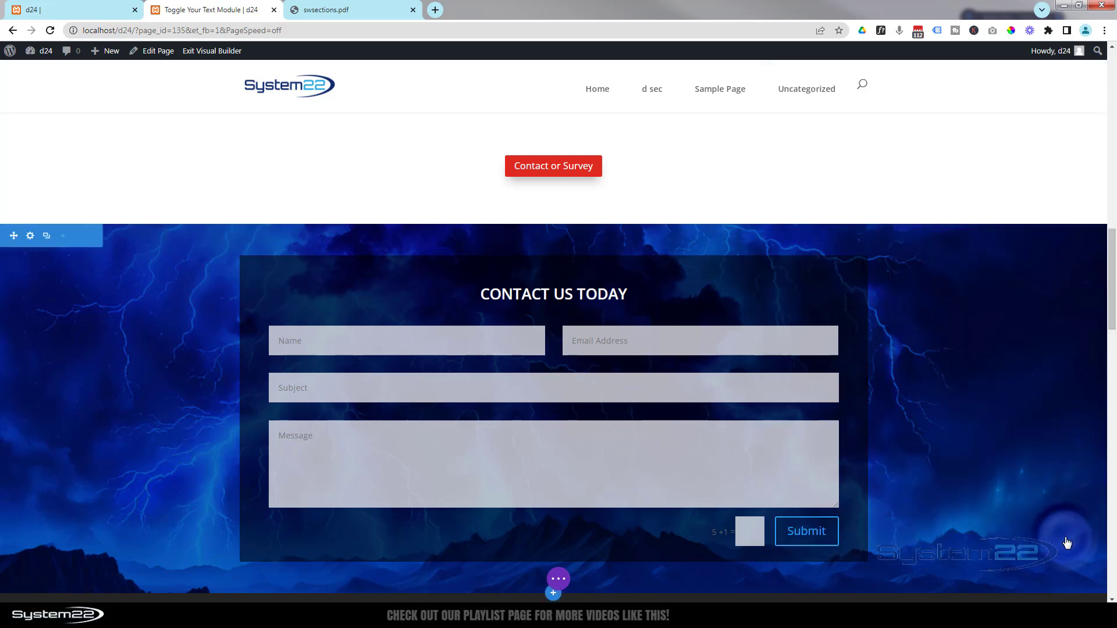
- Insert a regular section below the contact section using the saved library row frm2
scroll(1016, 476, "down", 3)
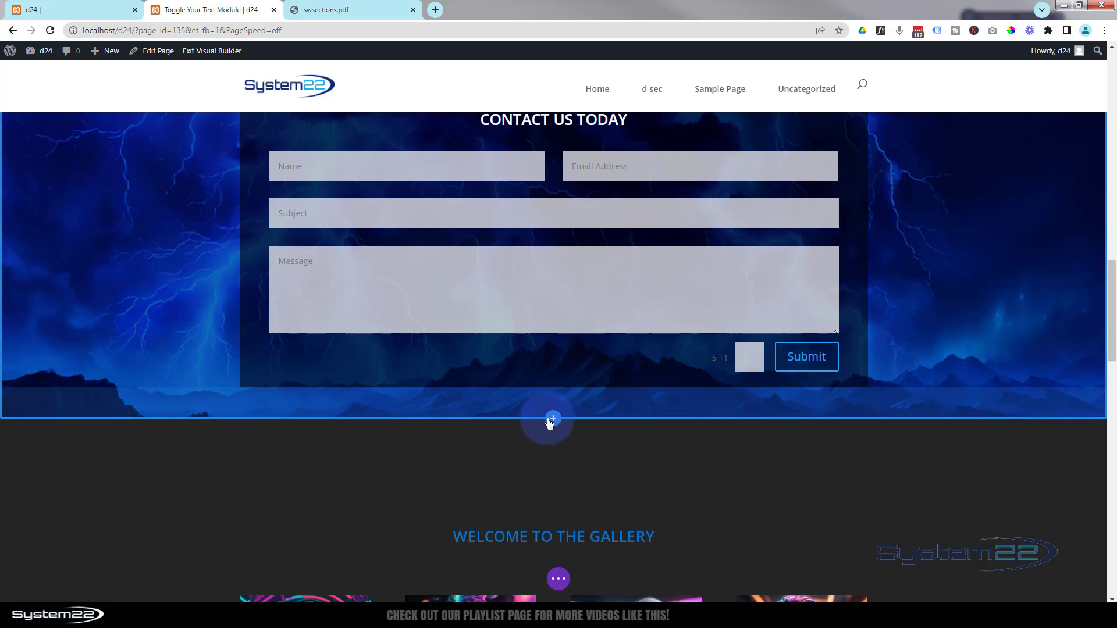
left_click(554, 420)
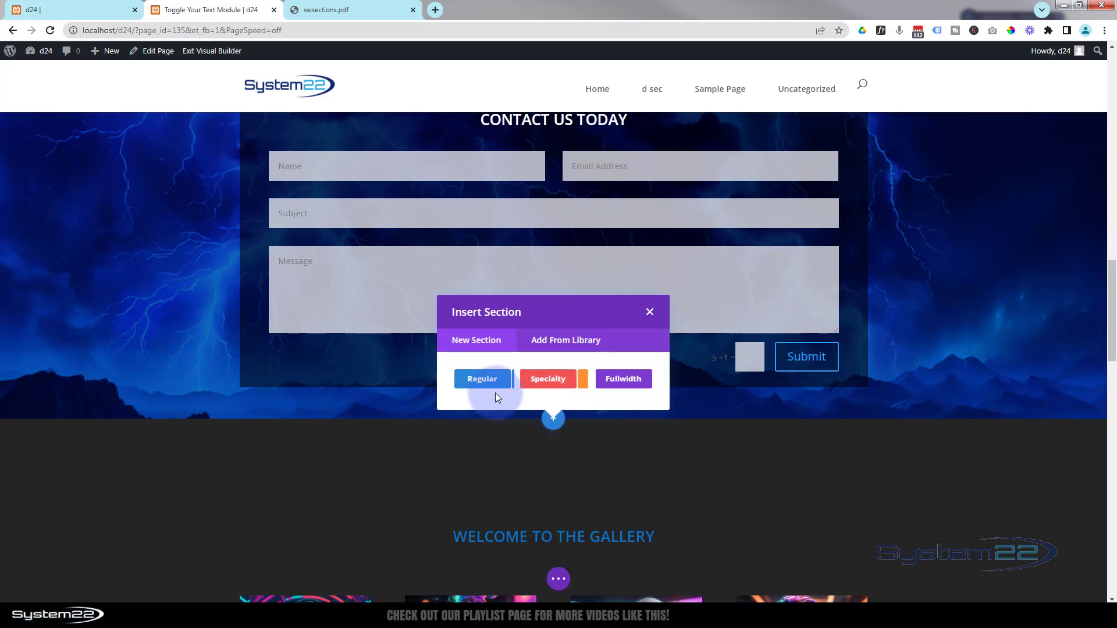
left_click(476, 380)
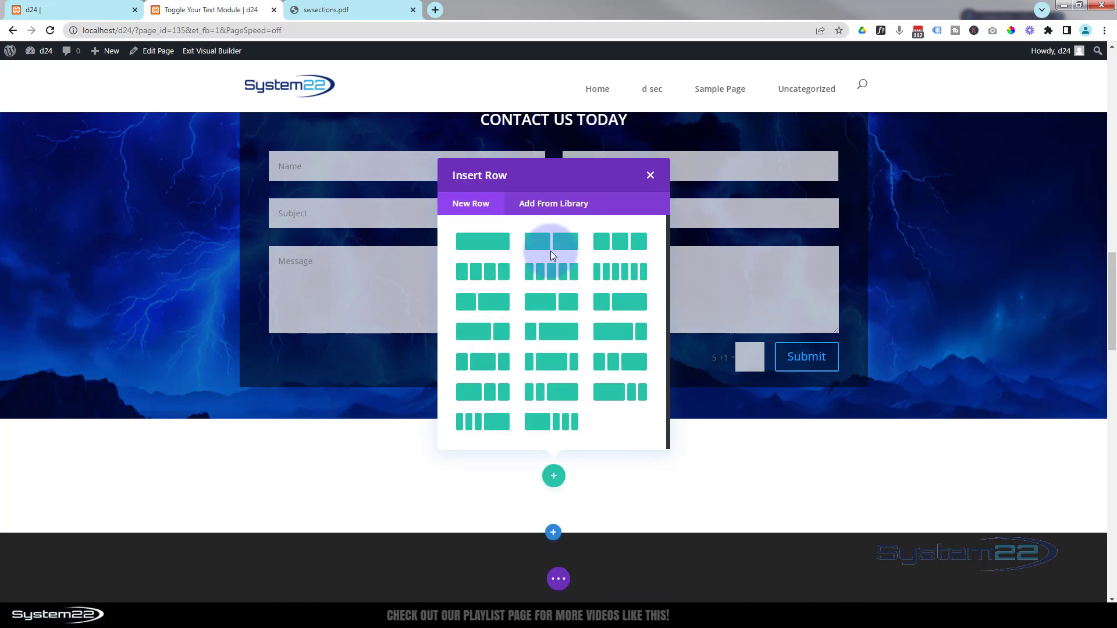
left_click(561, 205)
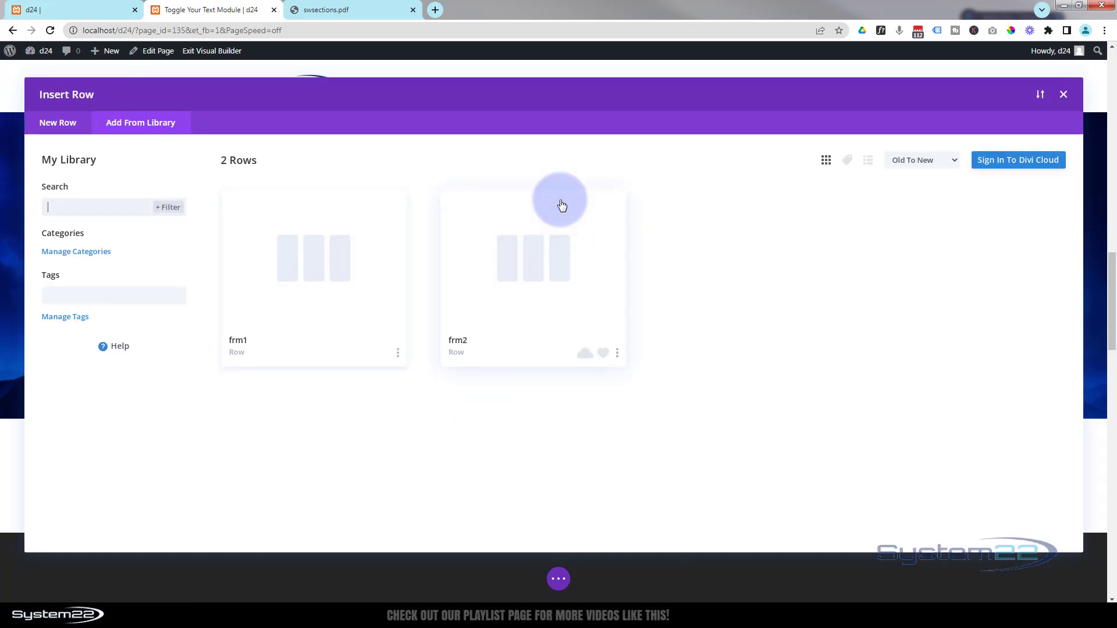
left_click(484, 307)
left_click(313, 511)
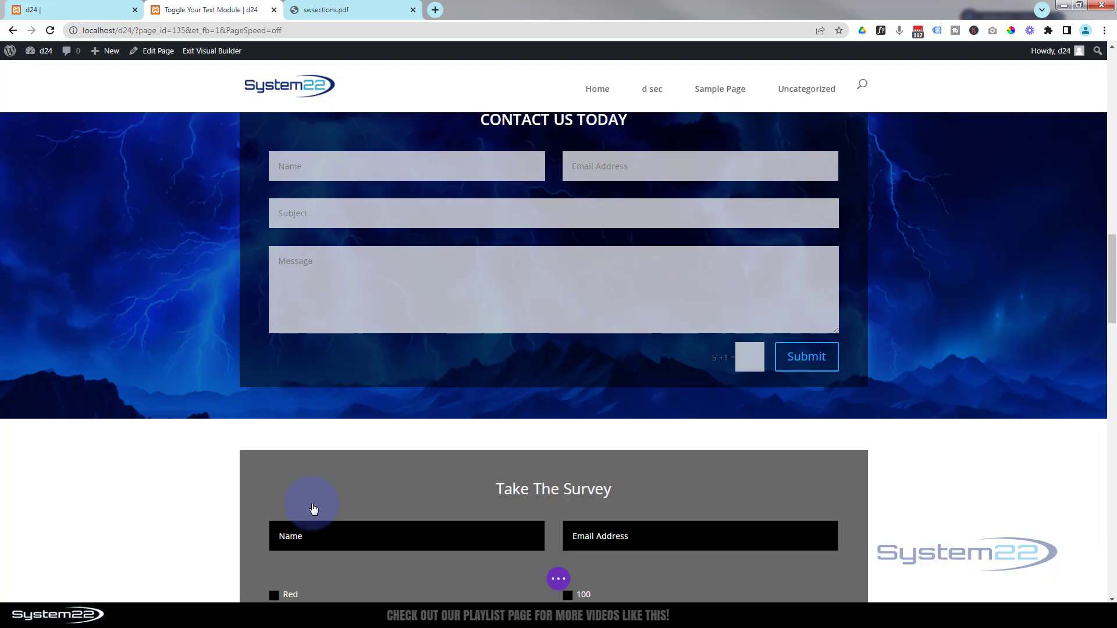
- Give the survey form's section a purple #8300e9 background colour
scroll(225, 494, "down", 3)
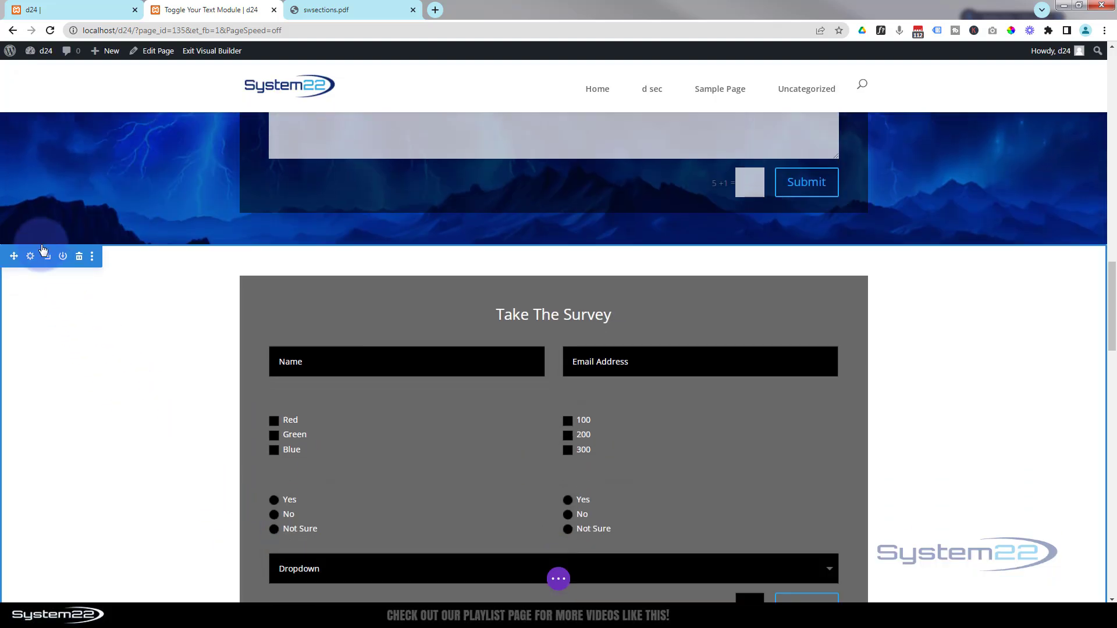
left_click(31, 260)
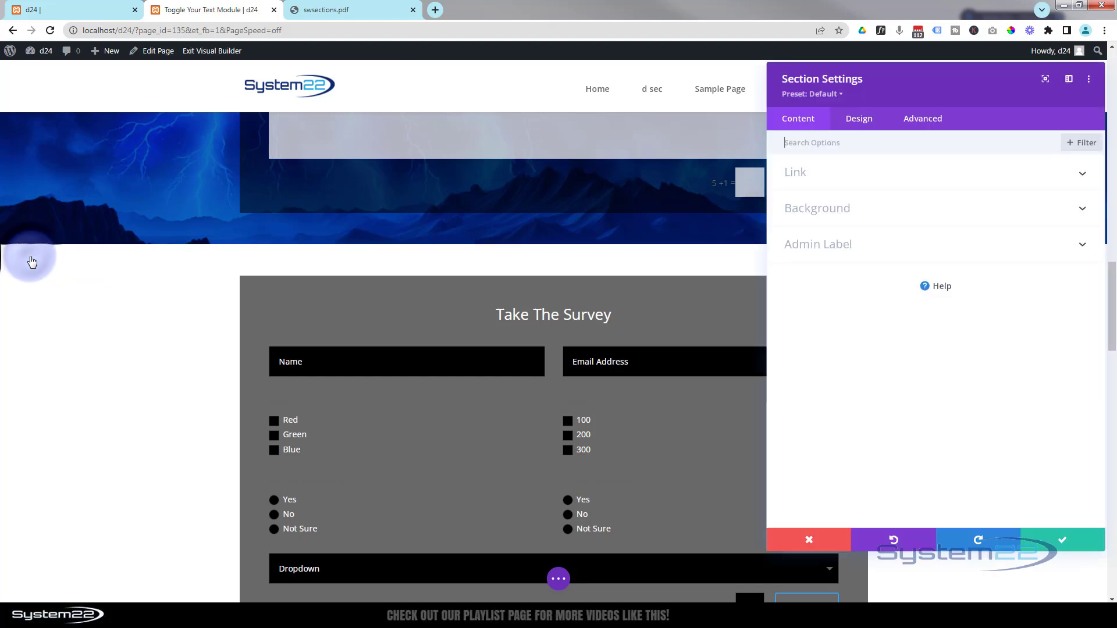
left_click(853, 210)
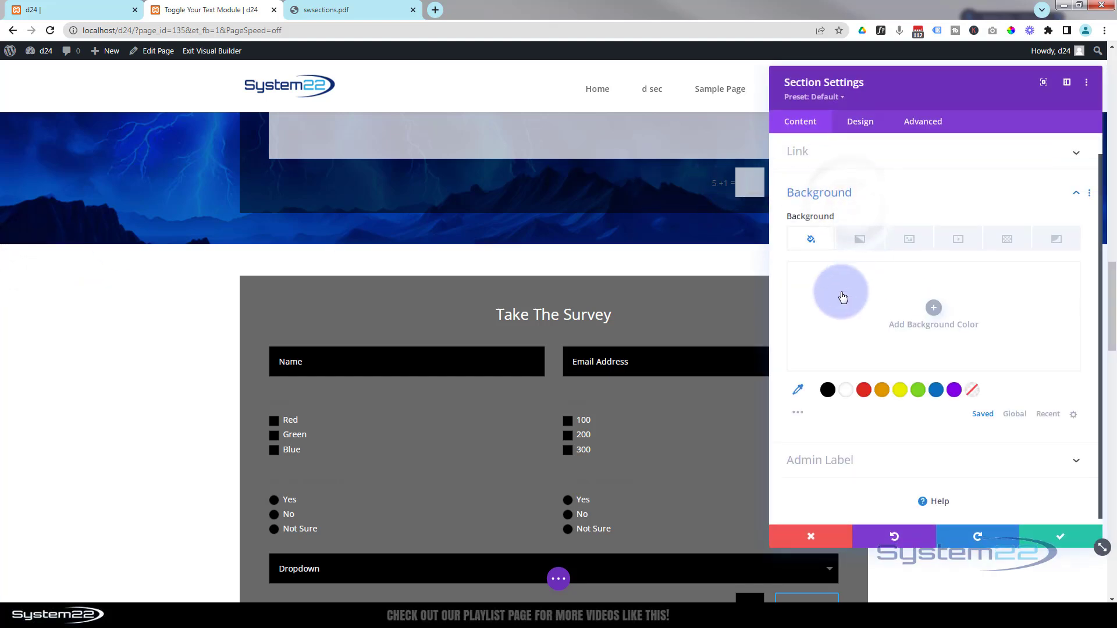
left_click(955, 391)
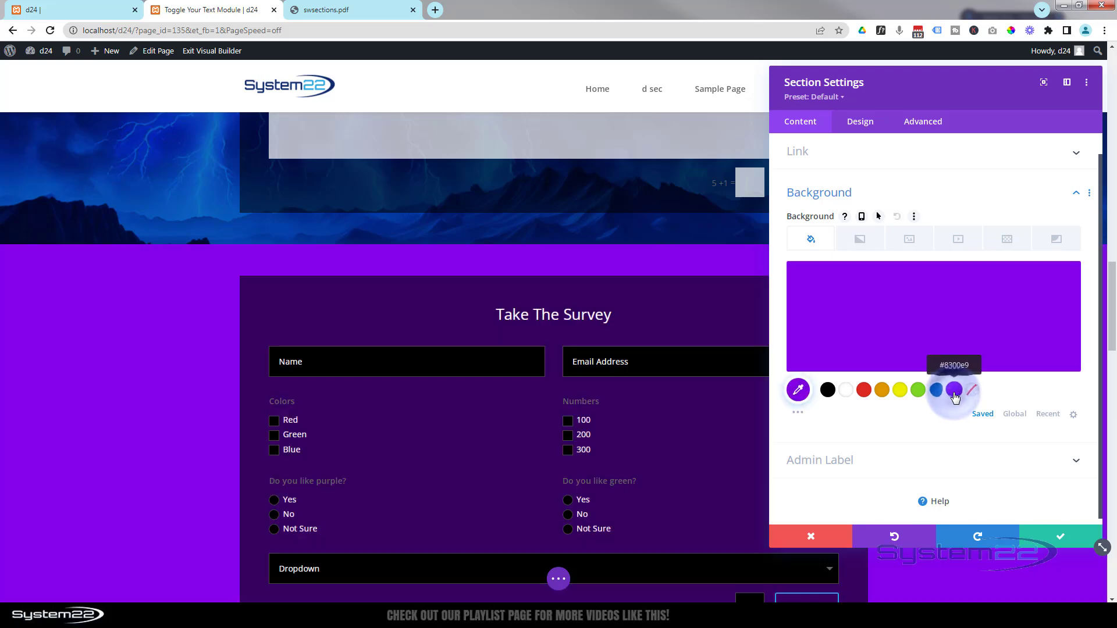
- Add the dark storm cloud picture with pink and teal lightning from the media library as the survey section's background image
left_click(914, 244)
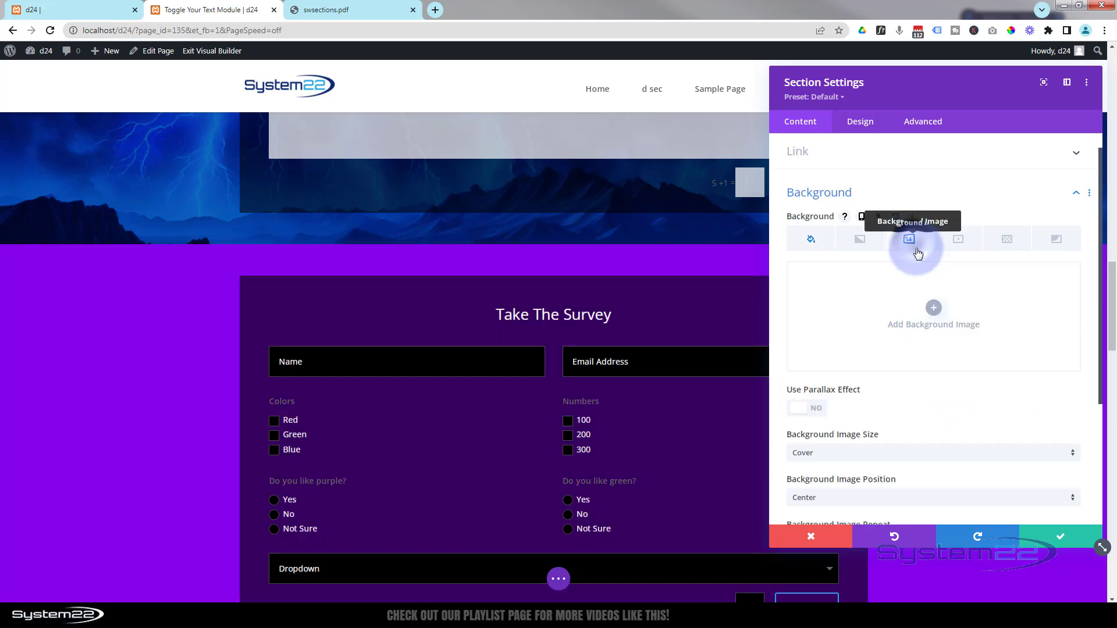
left_click(936, 305)
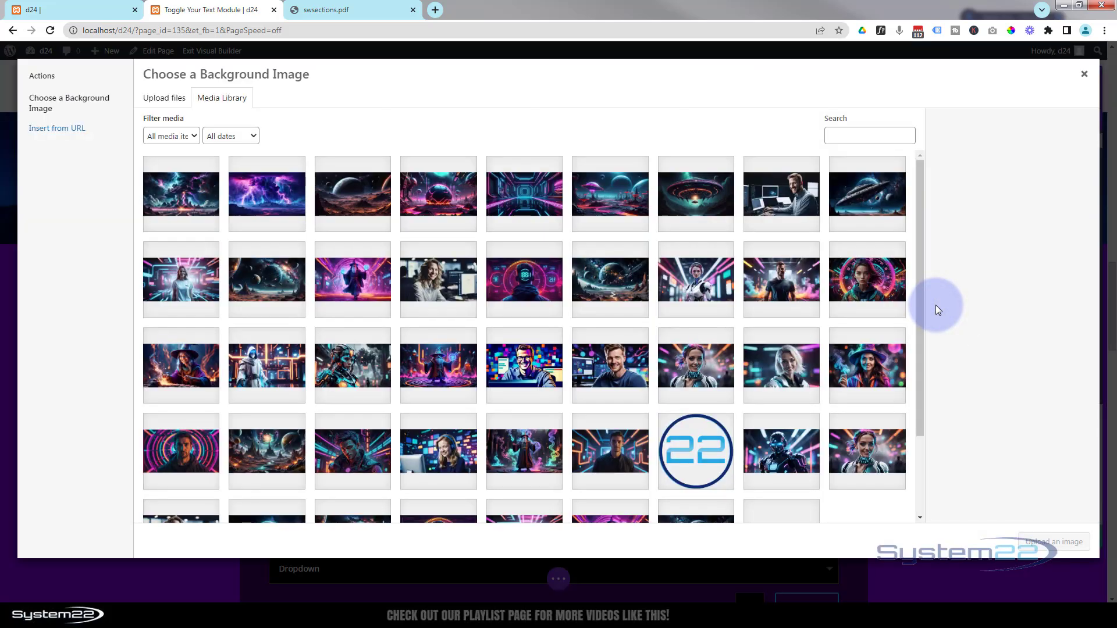
left_click(183, 188)
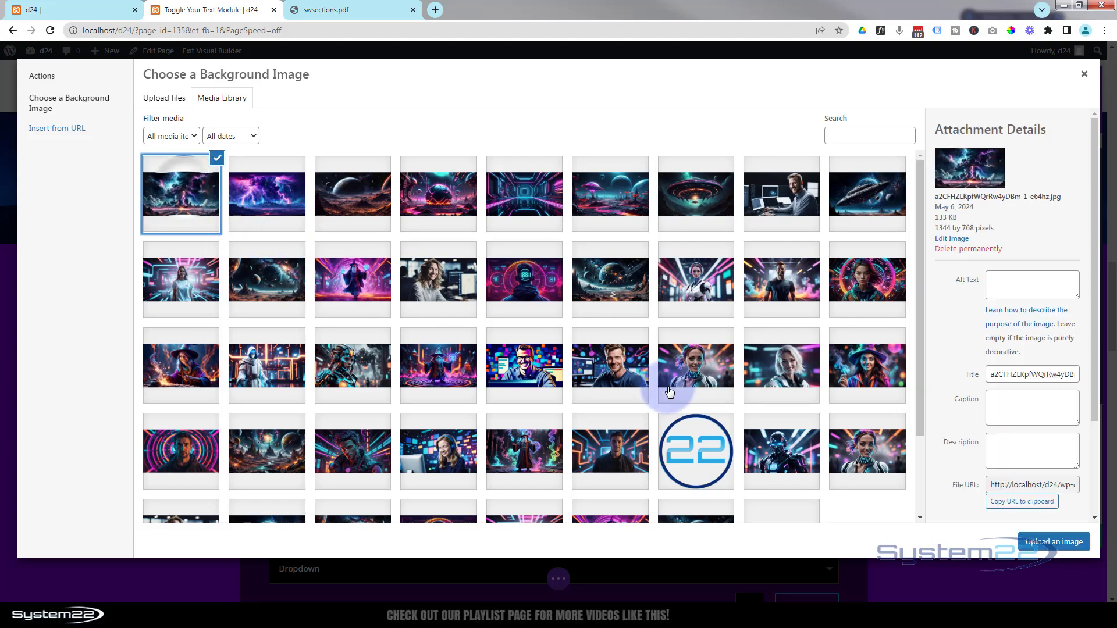
left_click(1044, 538)
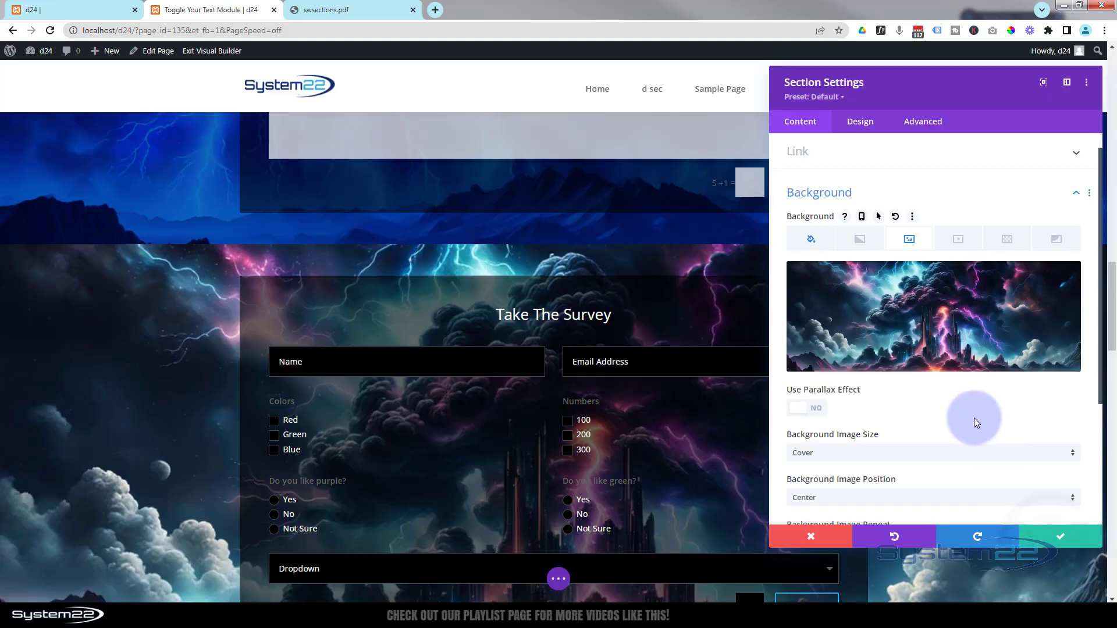
- Set the survey section's background image blend to Multiply and save the section settings
scroll(975, 418, "down", 2)
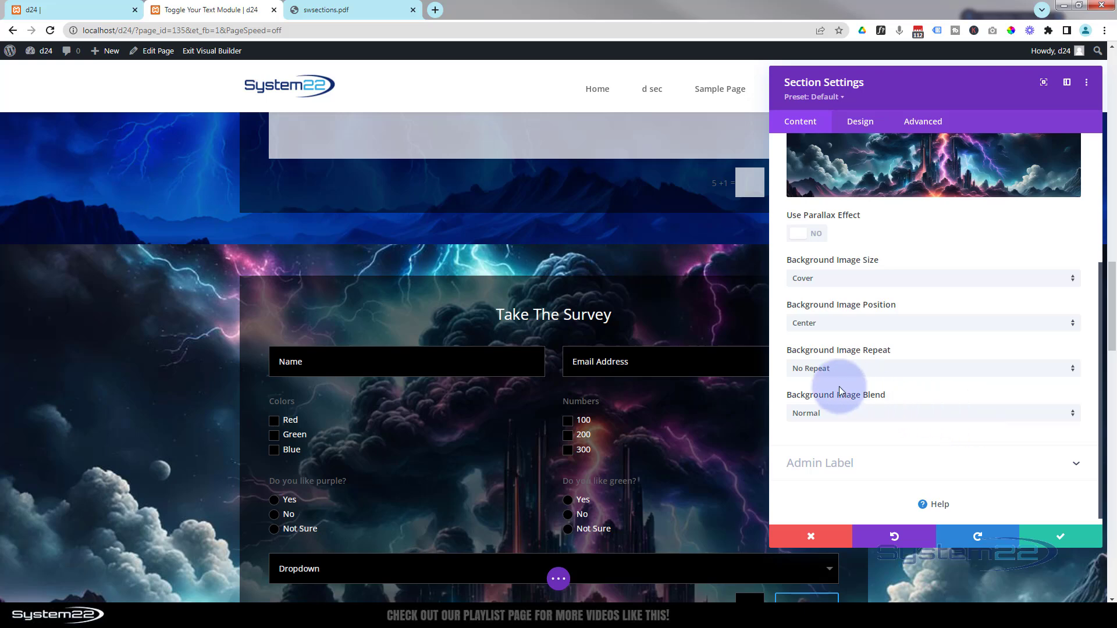
left_click(860, 414)
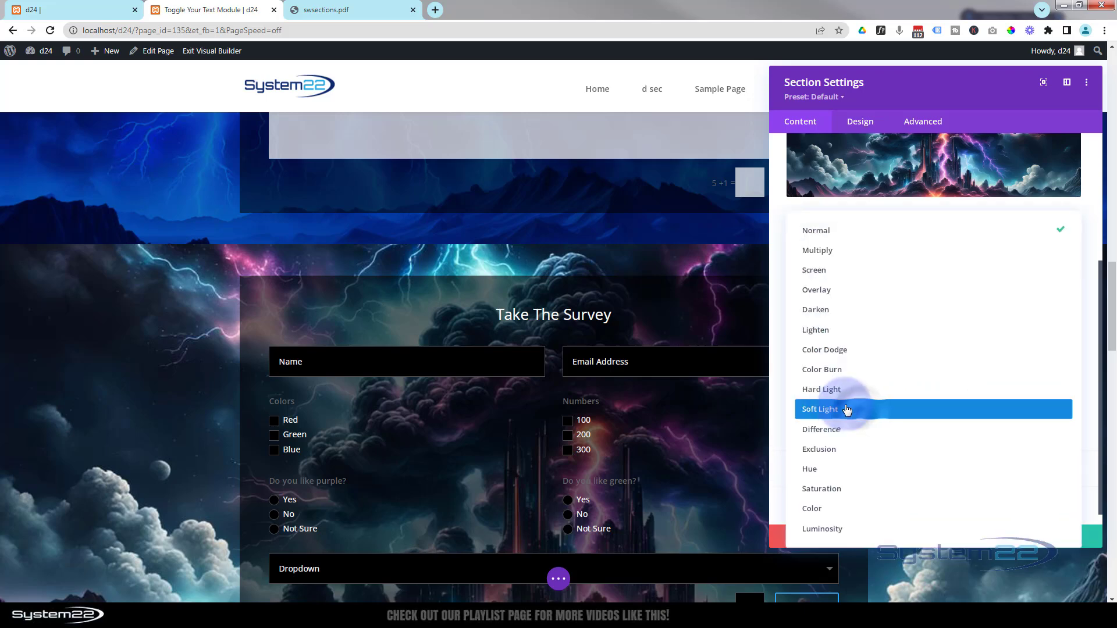
left_click(809, 255)
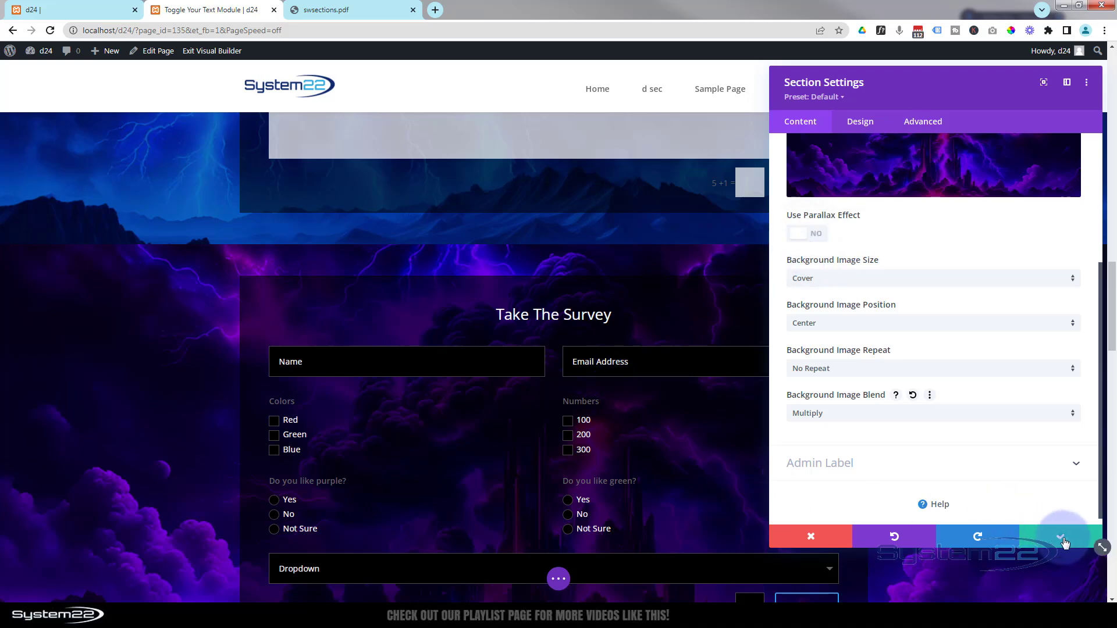
left_click(1046, 537)
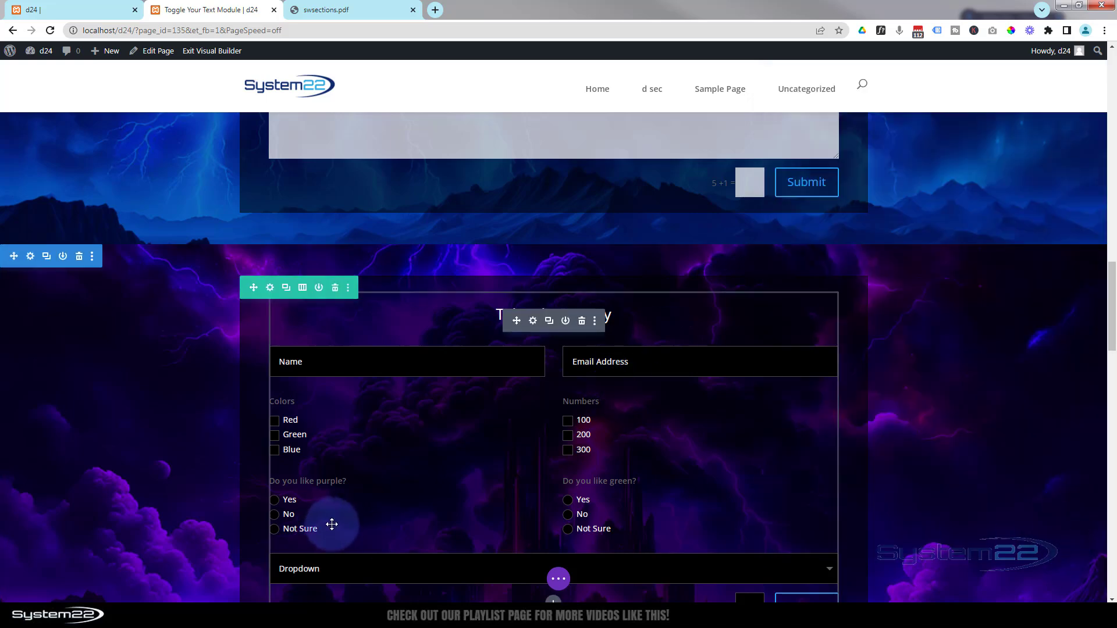
scroll(332, 524, "up", 6)
scroll(398, 474, "down", 6)
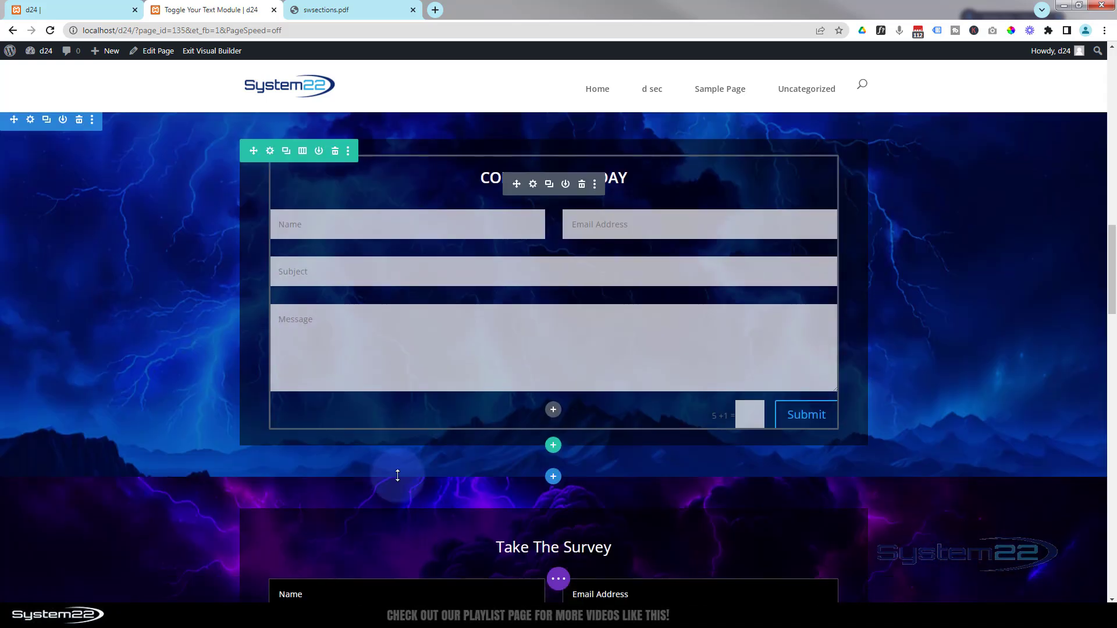
scroll(399, 524, "up", 4)
scroll(399, 524, "up", 5)
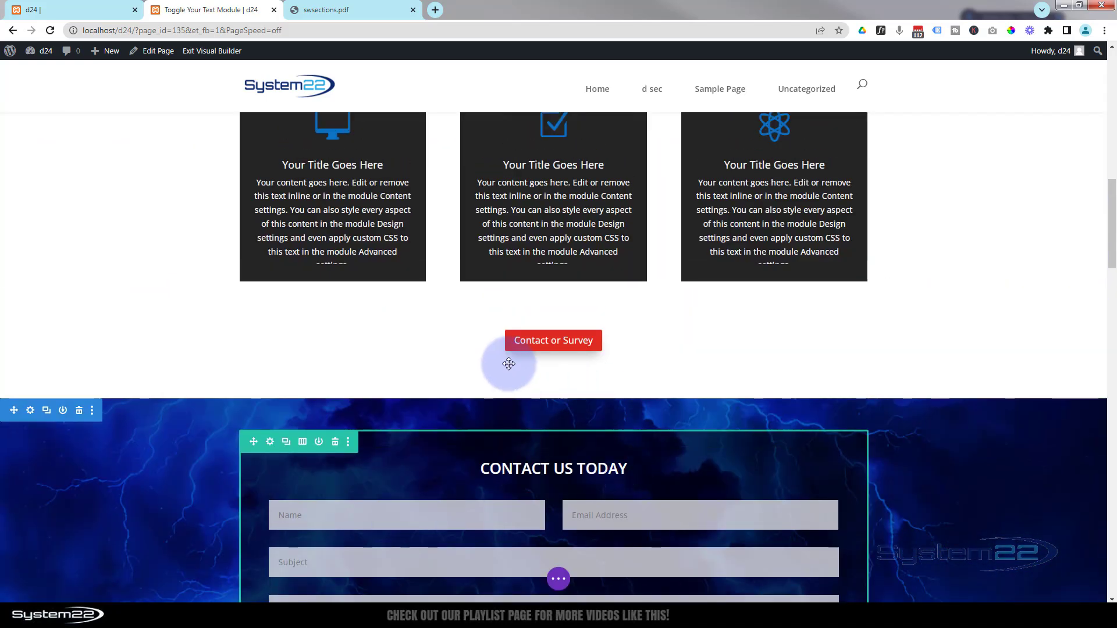
mouse_move(555, 348)
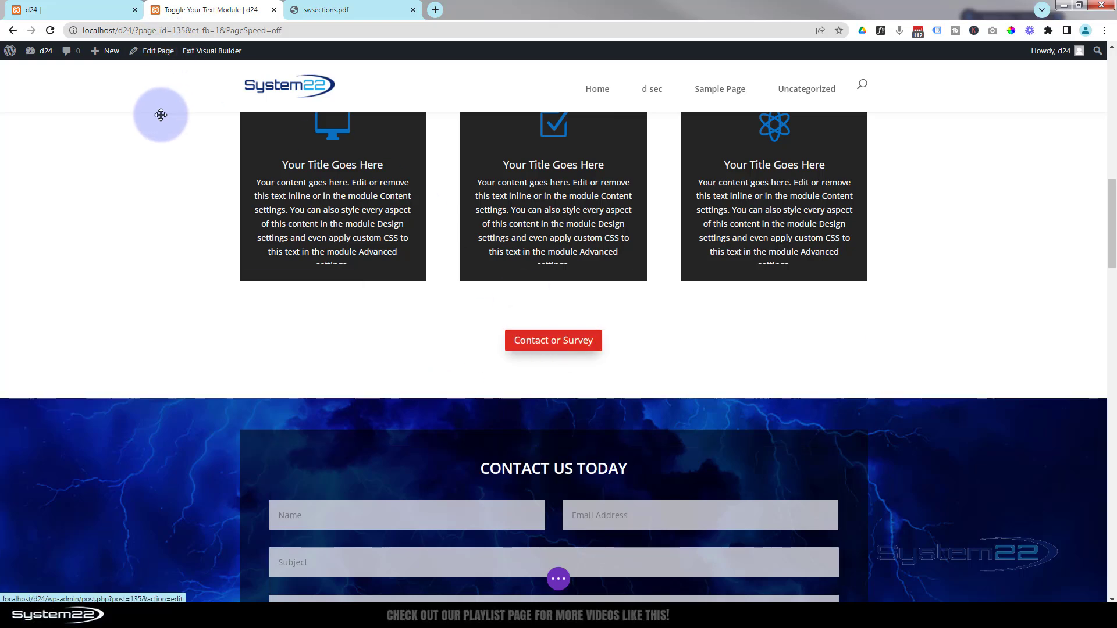
- Copy the whole section-toggling script, including its script tags, from swsections.pdf
left_click(346, 7)
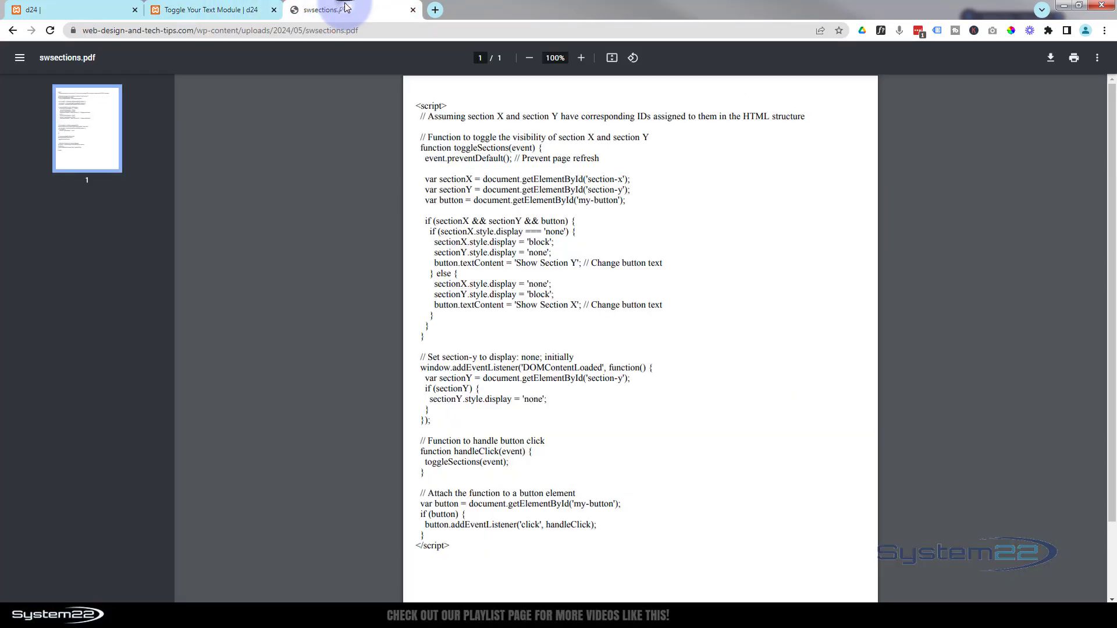
left_click(369, 29)
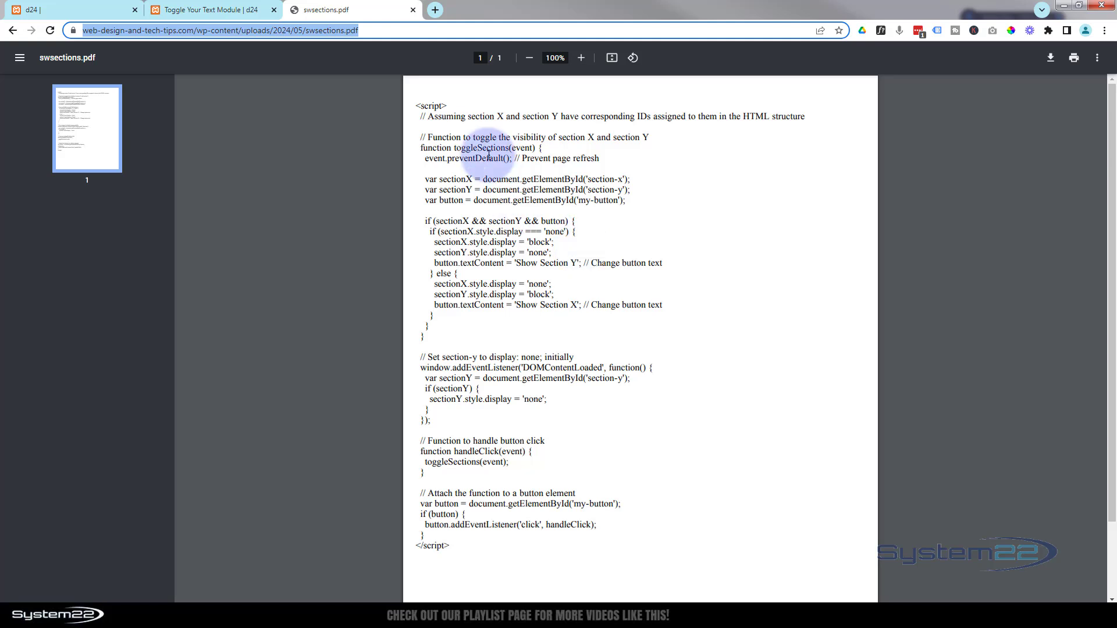
left_click_drag(416, 104, 454, 548)
key("ctrl+c")
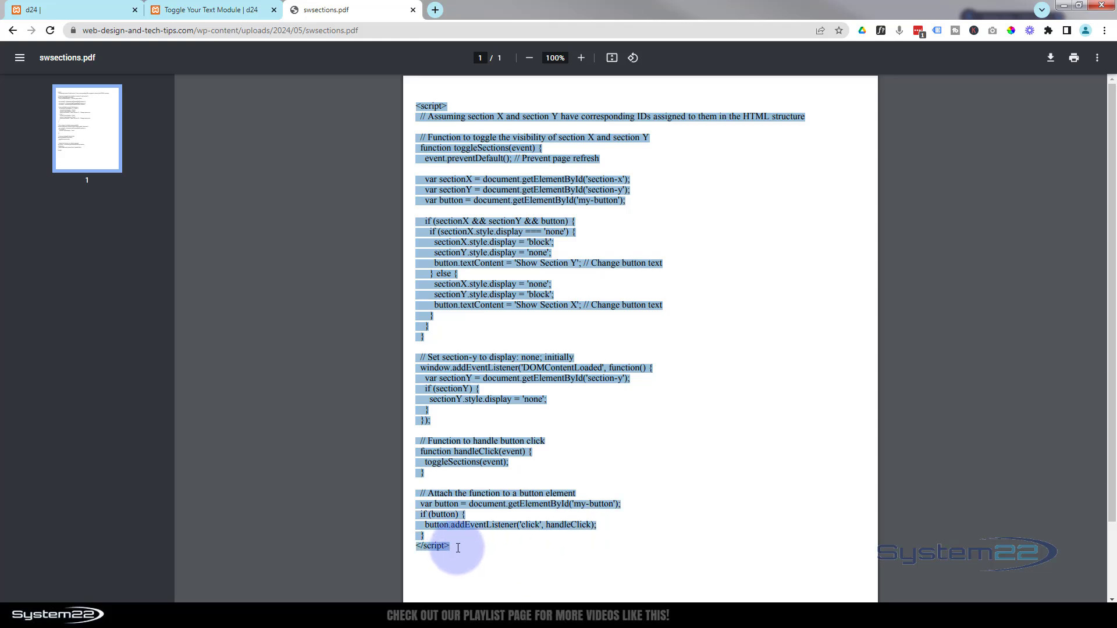
- Return to the Divi page and delete the existing module in the row between the survey form and the gallery heading
left_click(195, 7)
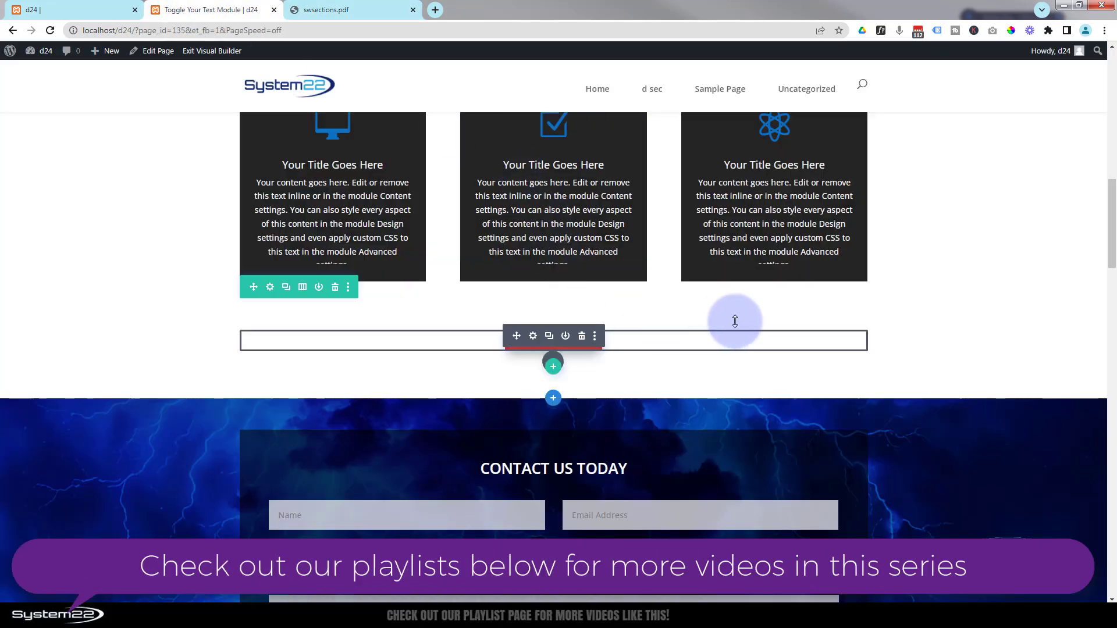
scroll(751, 338, "down", 10)
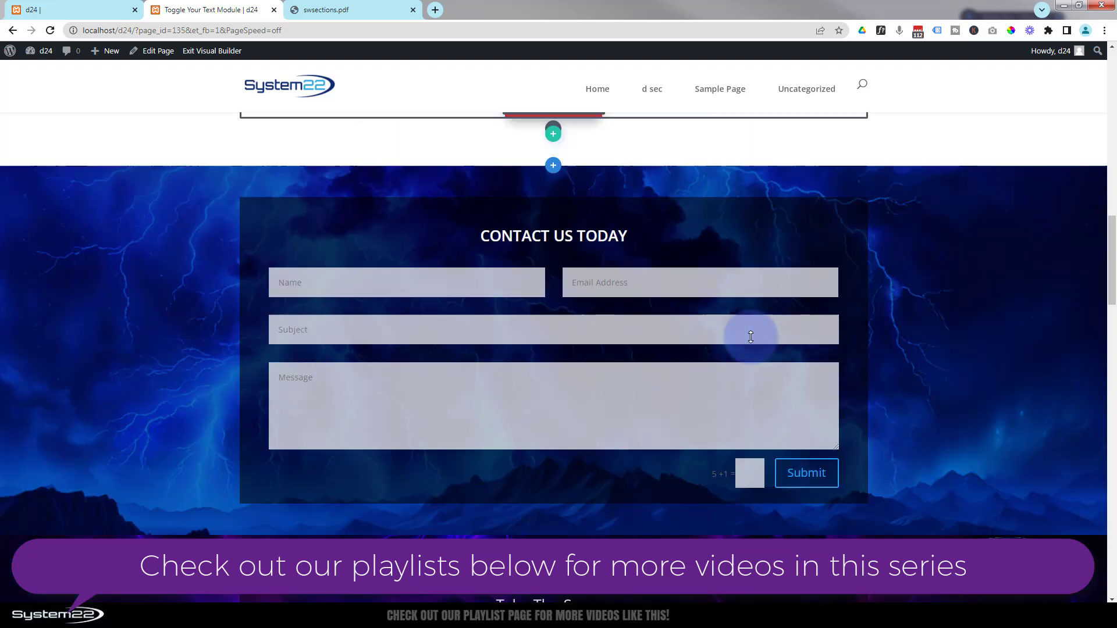
scroll(751, 337, "down", 4)
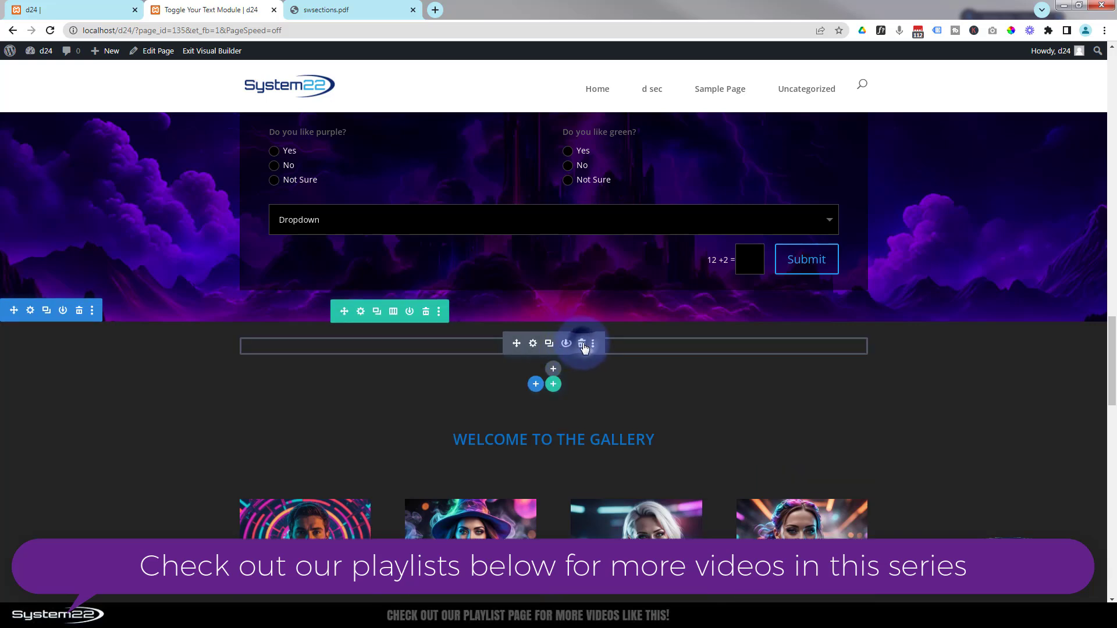
left_click(581, 344)
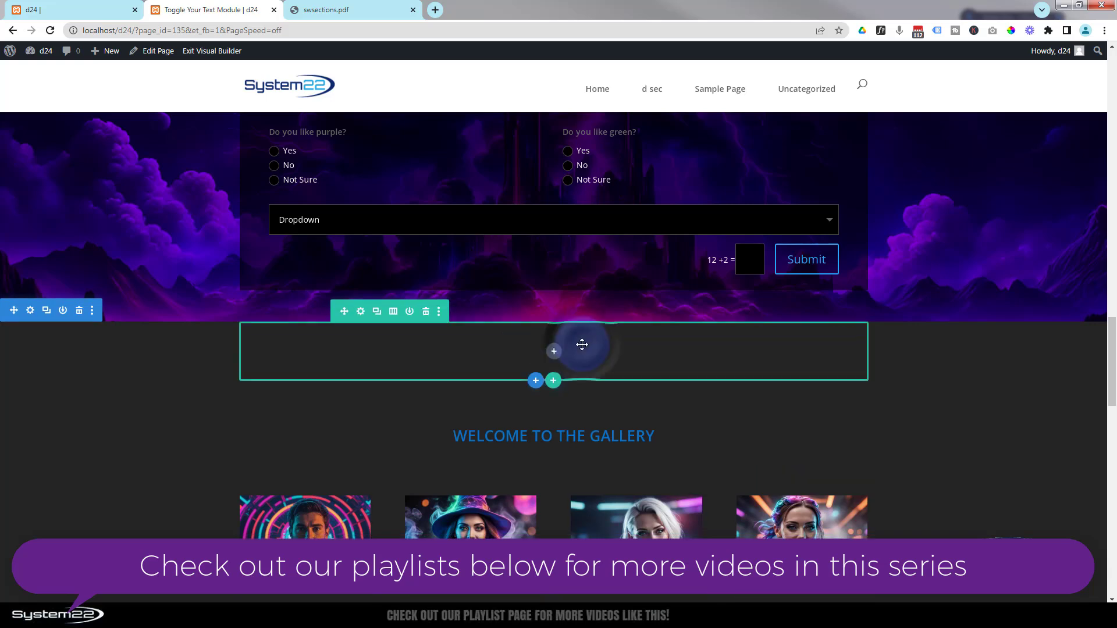
- Insert a Code module in the emptied row above the gallery heading and paste the copied toggle script into it
left_click(554, 352)
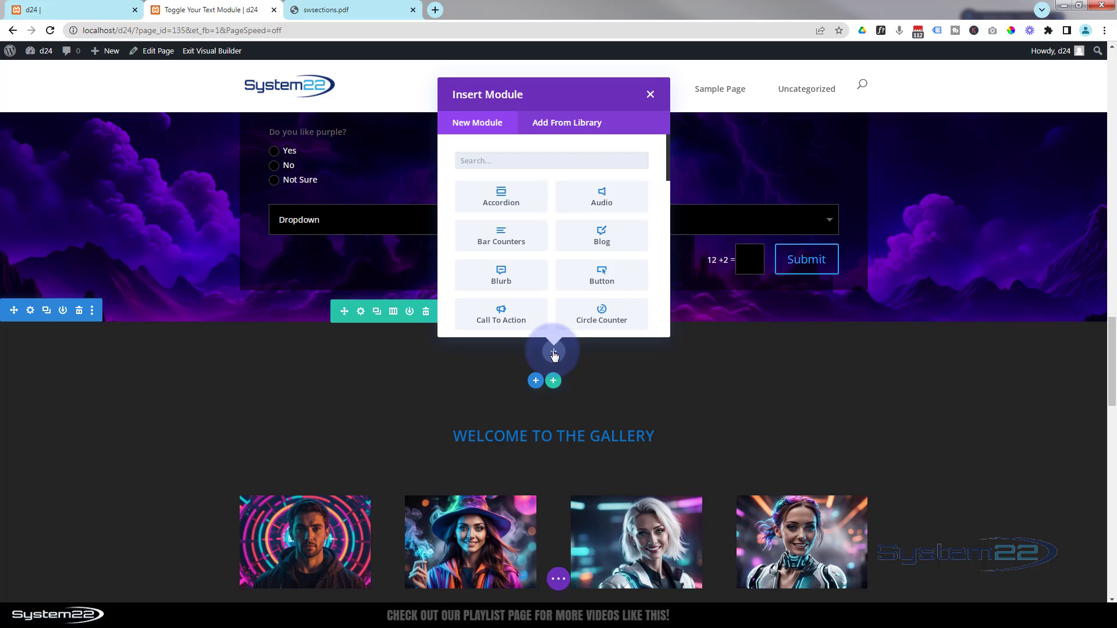
scroll(500, 256, "down", 2)
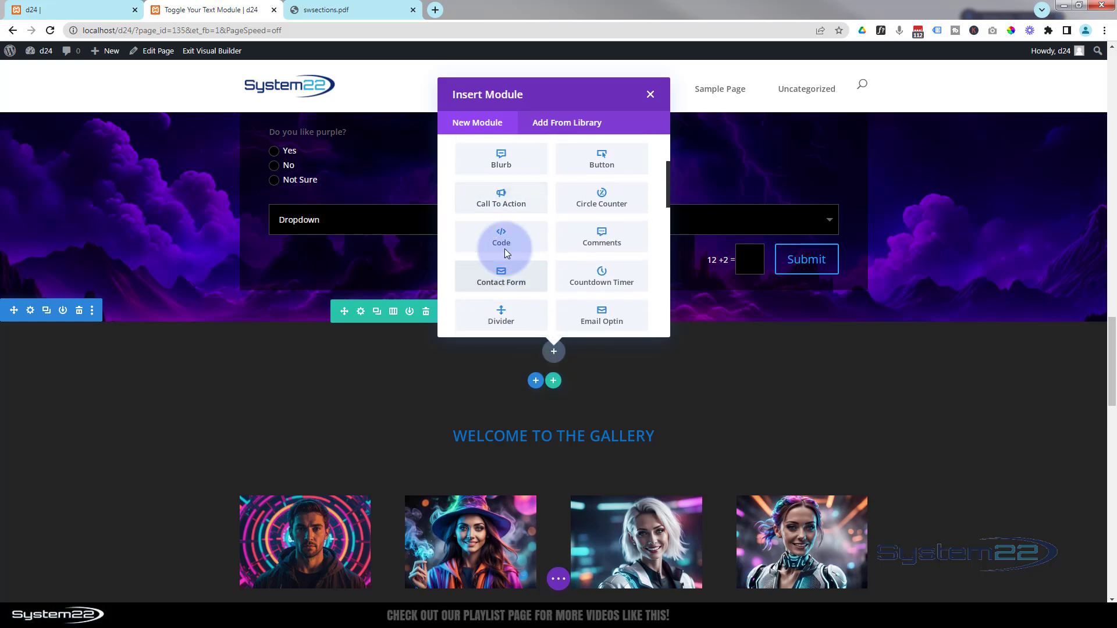
left_click(502, 248)
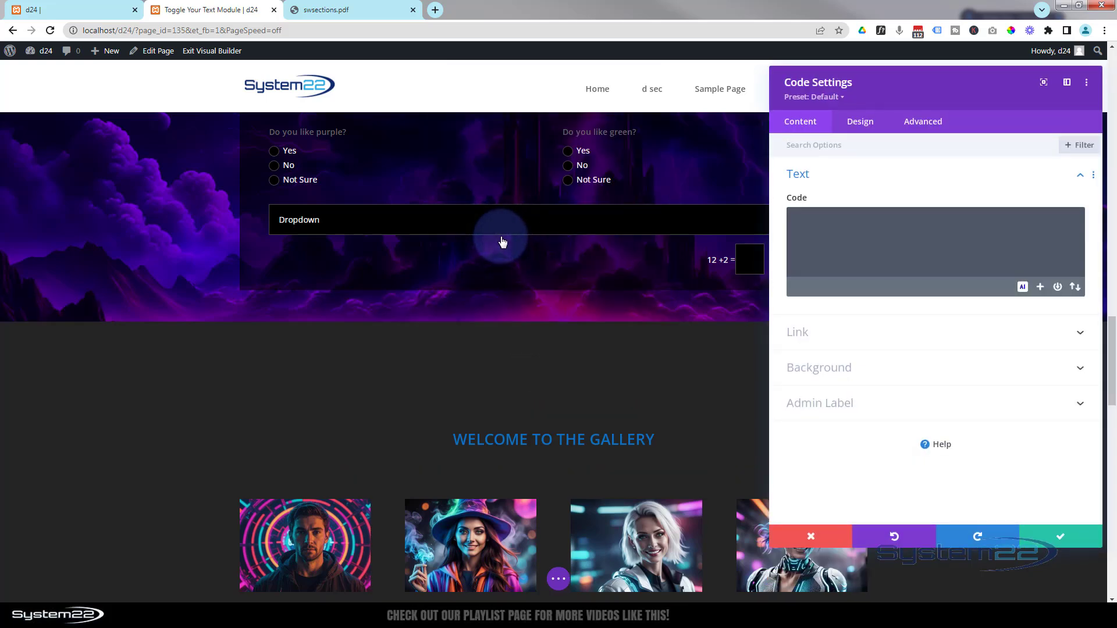
left_click(810, 228)
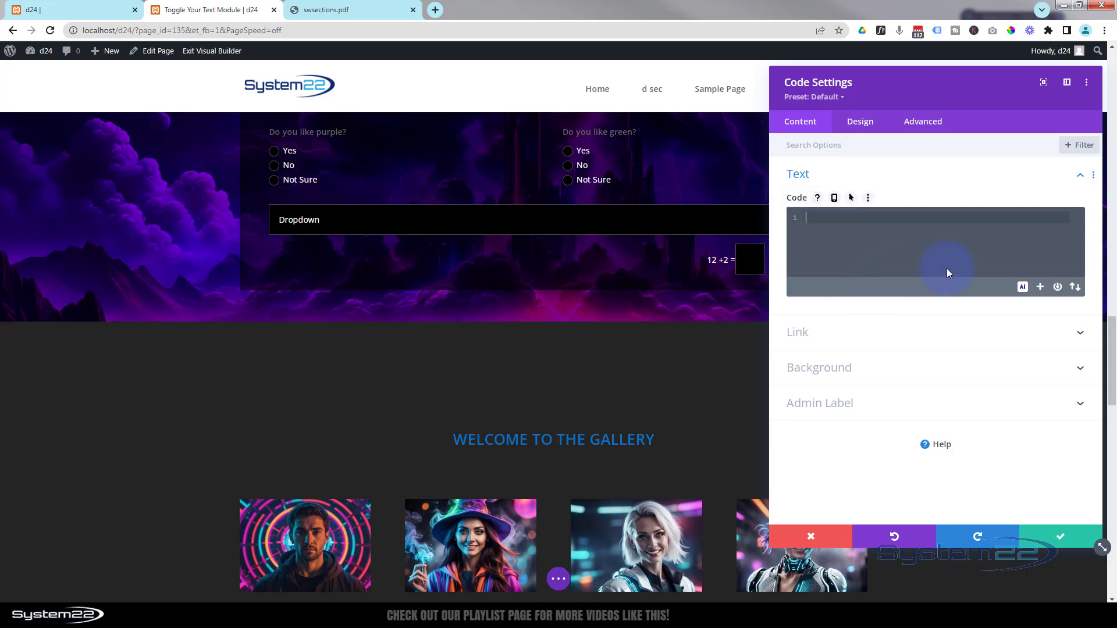
key("ctrl+v")
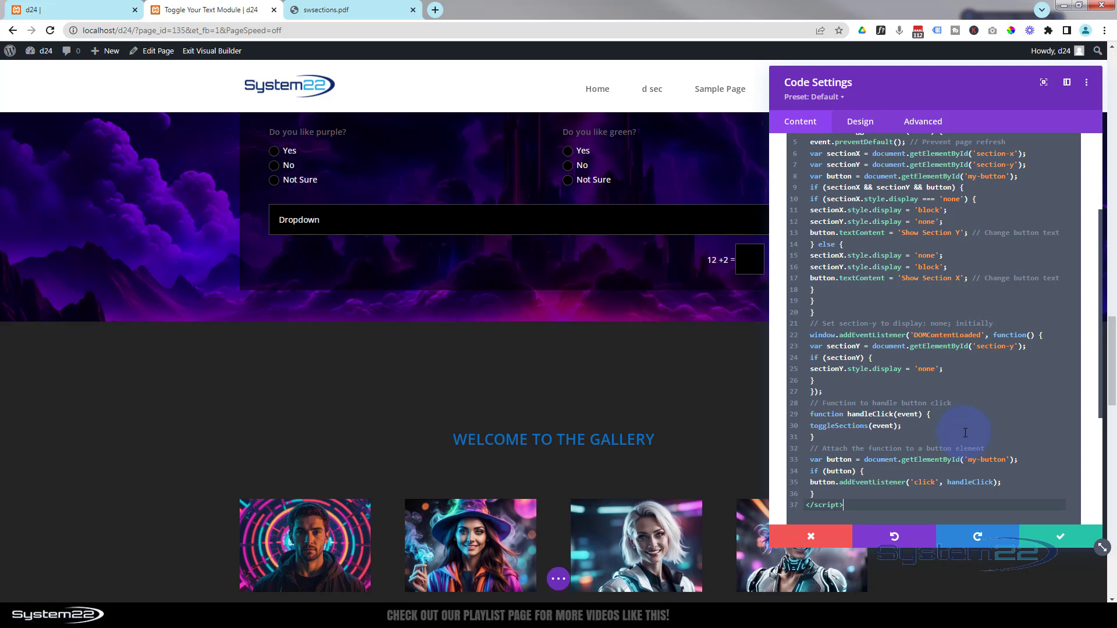
- Examine the pasted script's section and button IDs and button texts against the page's button, contact section and survey section
scroll(966, 433, "up", 2)
scroll(659, 419, "up", 10)
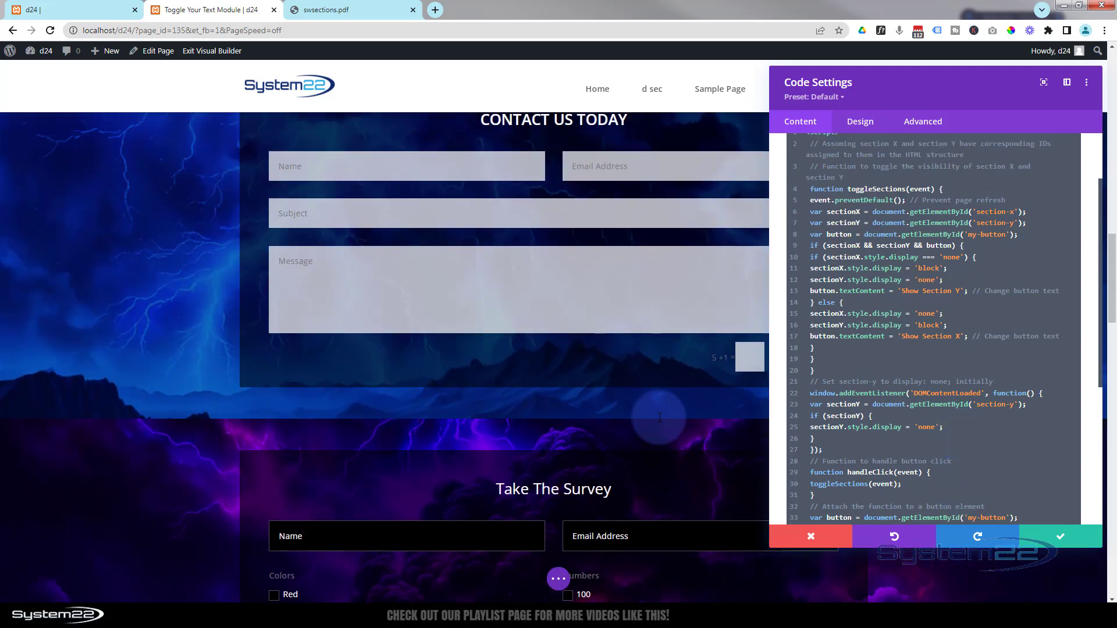
scroll(659, 418, "up", 2)
scroll(860, 314, "up", 2)
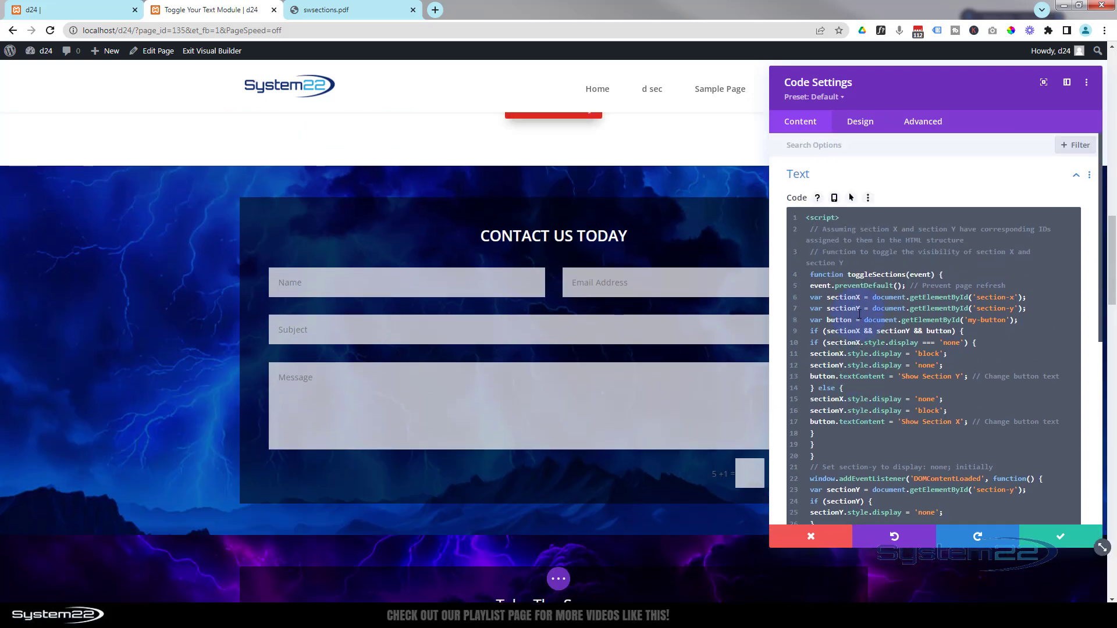
left_click_drag(908, 86, 704, 87)
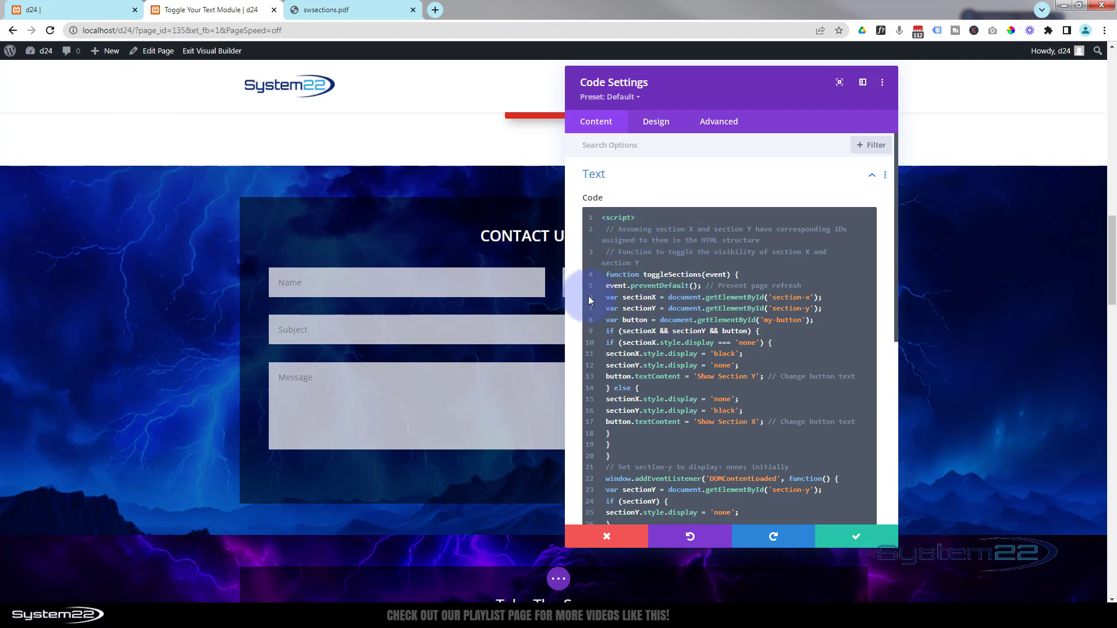
left_click(820, 310)
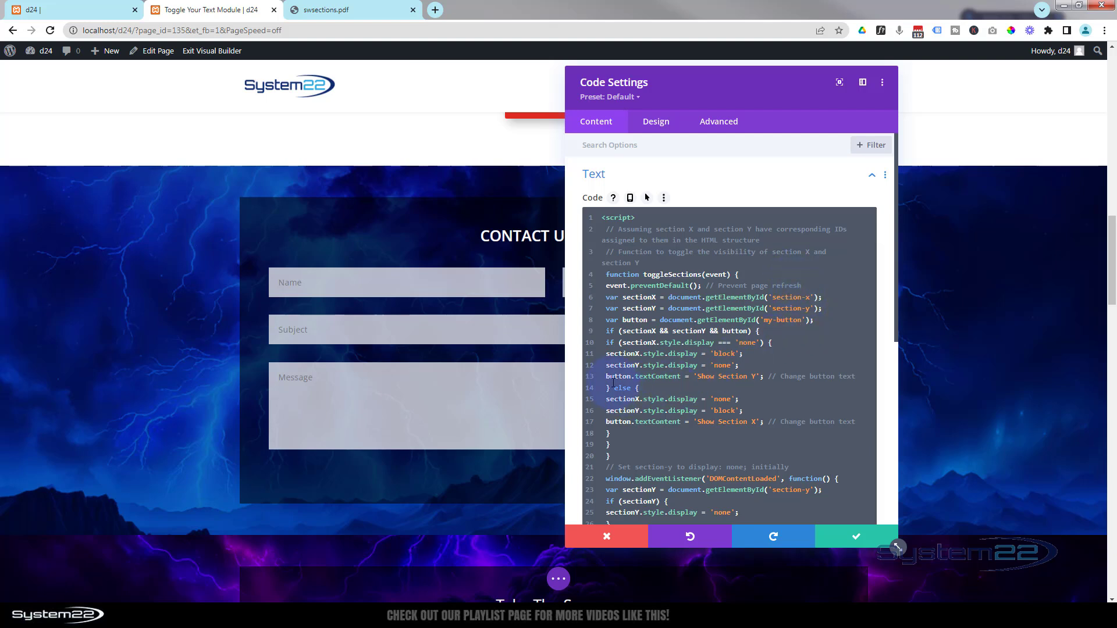
scroll(419, 280, "up", 2)
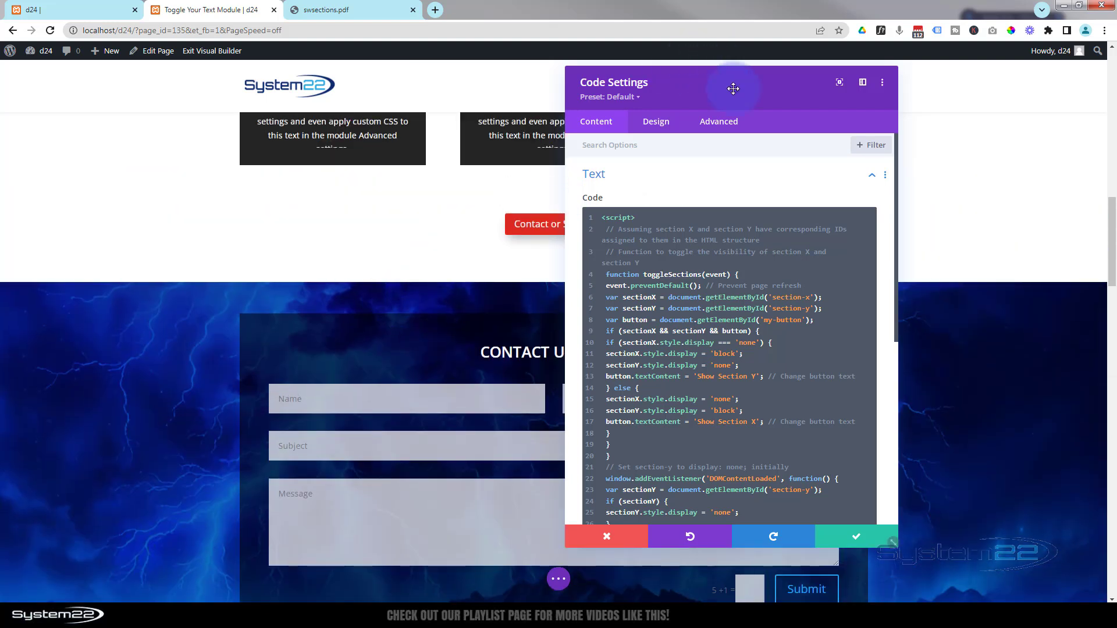
left_click_drag(733, 88, 832, 83)
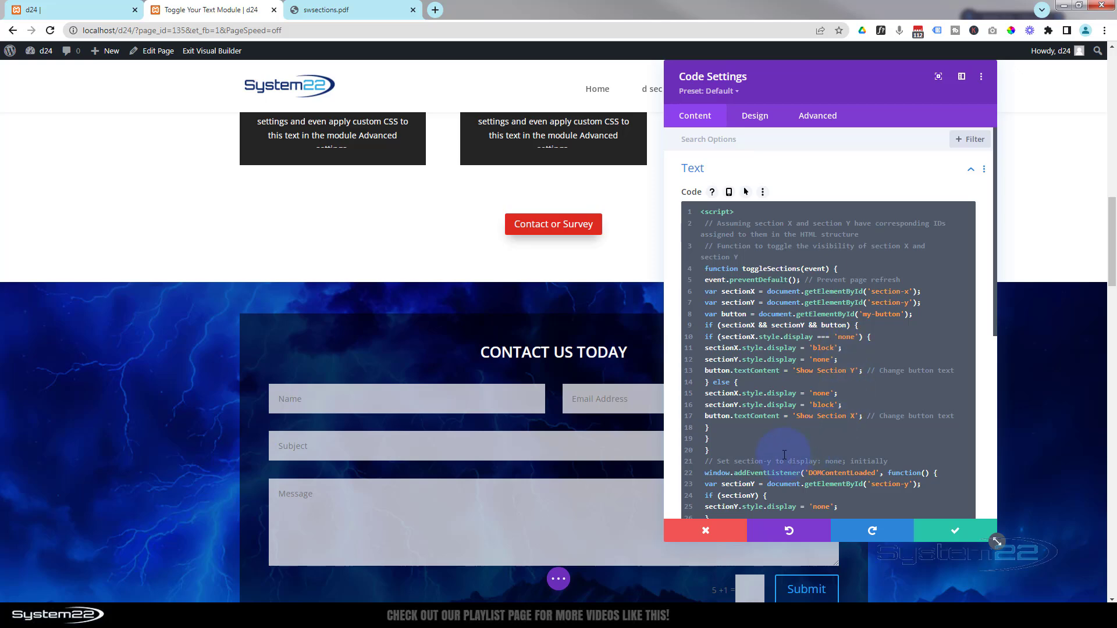
scroll(137, 429, "down", 4)
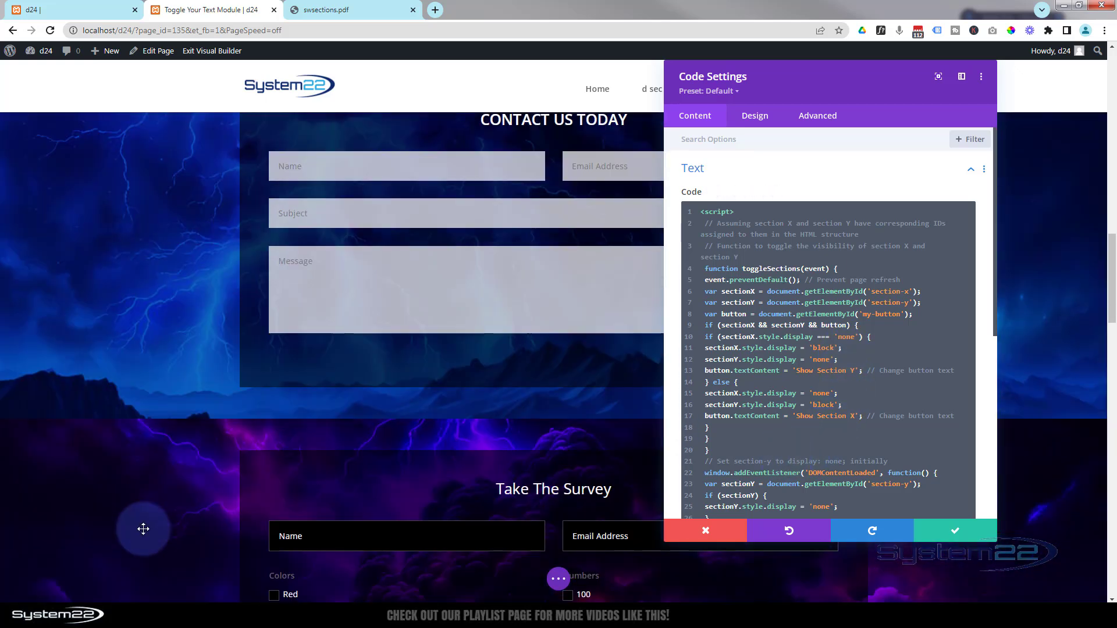
scroll(144, 528, "up", 4)
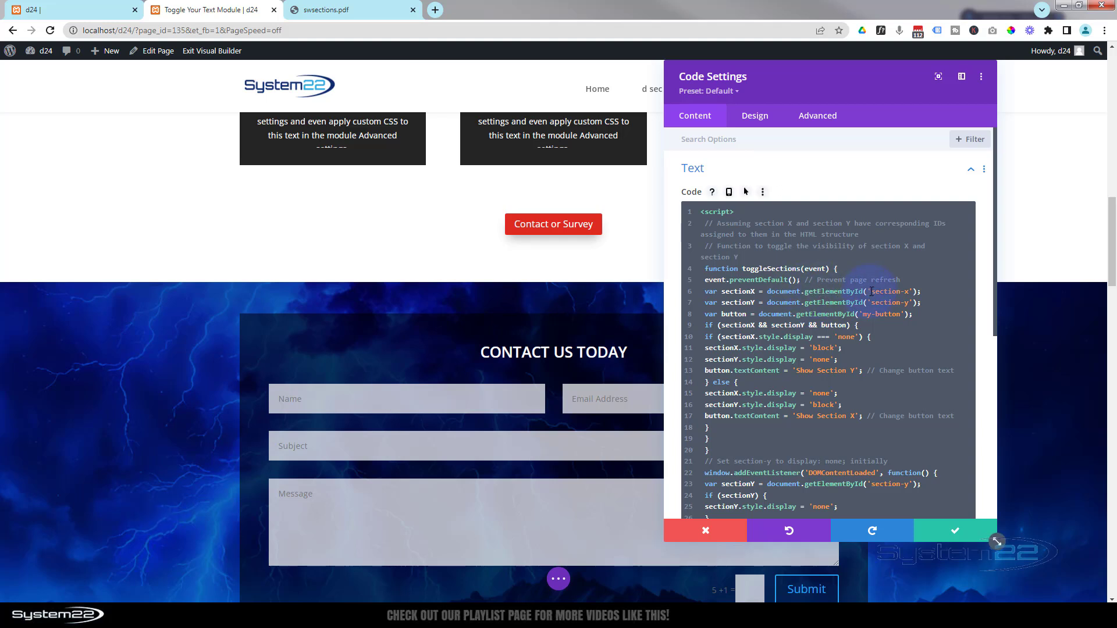
- Select the section-x ID in the script's sectionX line and save the code module
left_click_drag(871, 291, 904, 292)
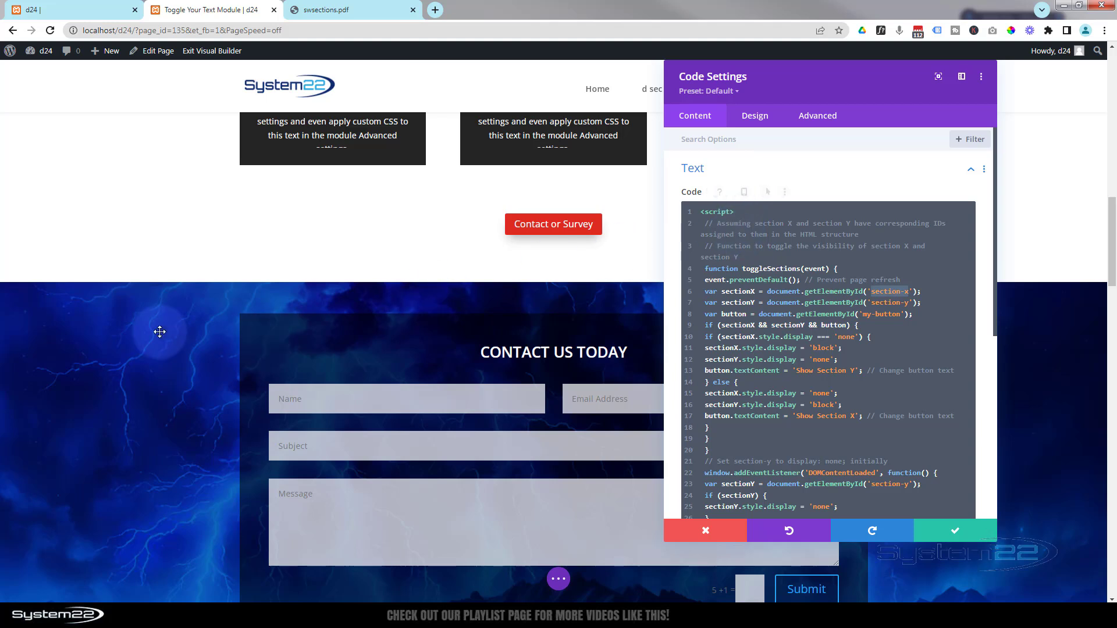
left_click(957, 536)
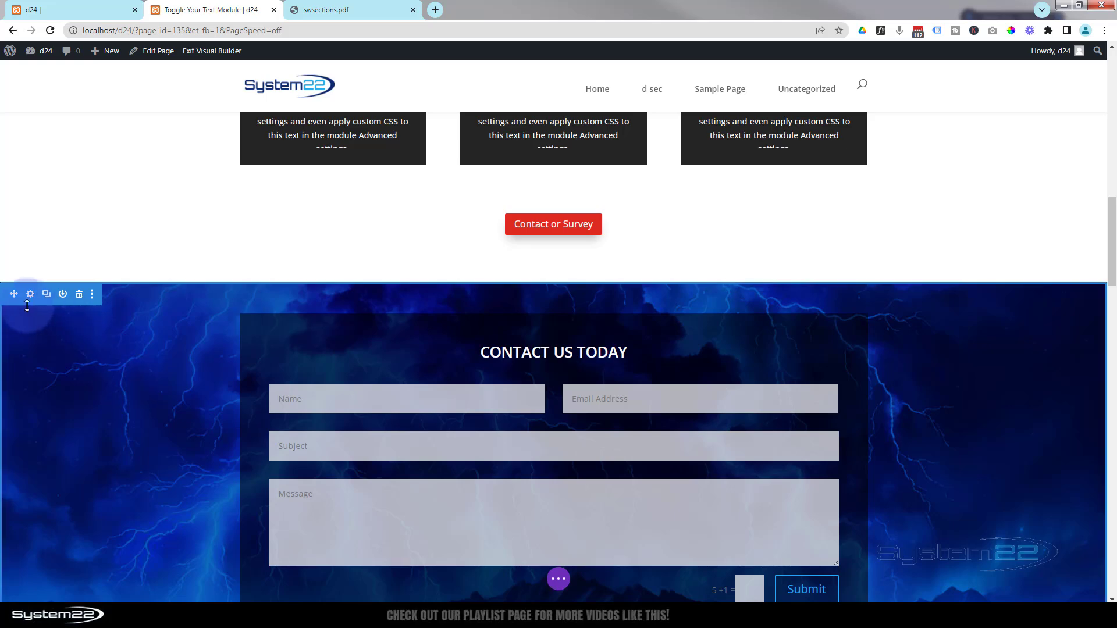
- Set the CSS ID of the contact form section to section-x and save the section settings
left_click(30, 295)
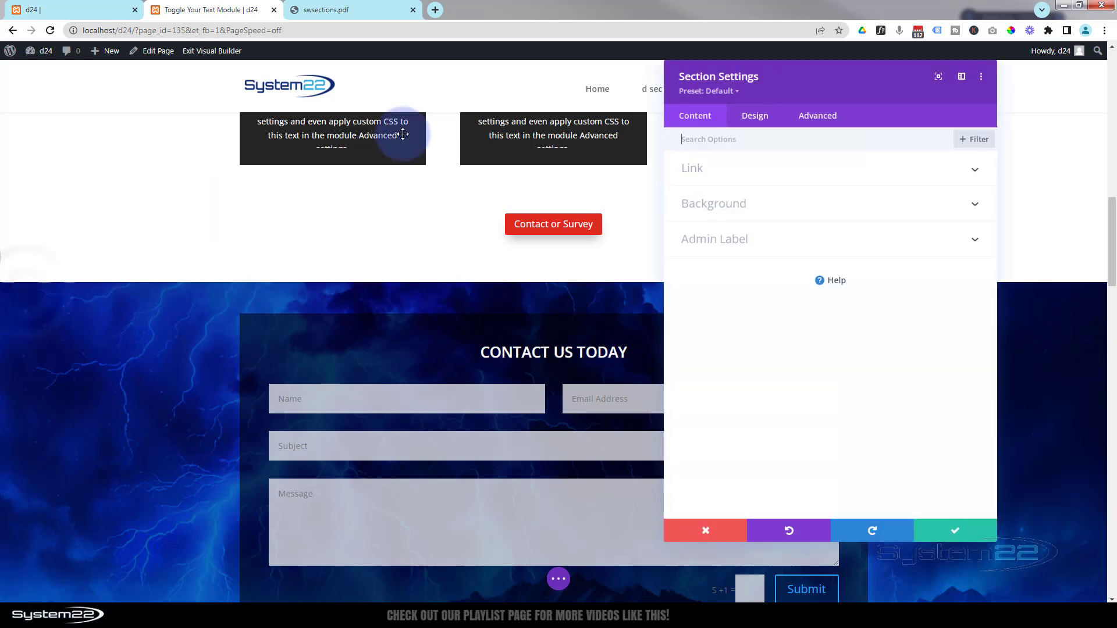
left_click(818, 119)
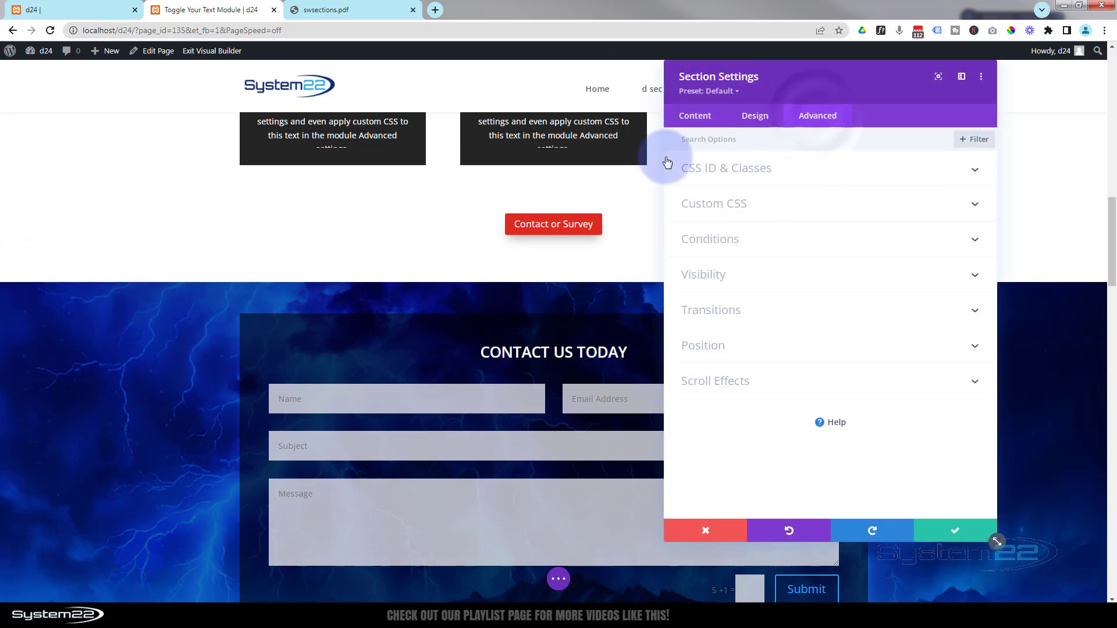
left_click(842, 168)
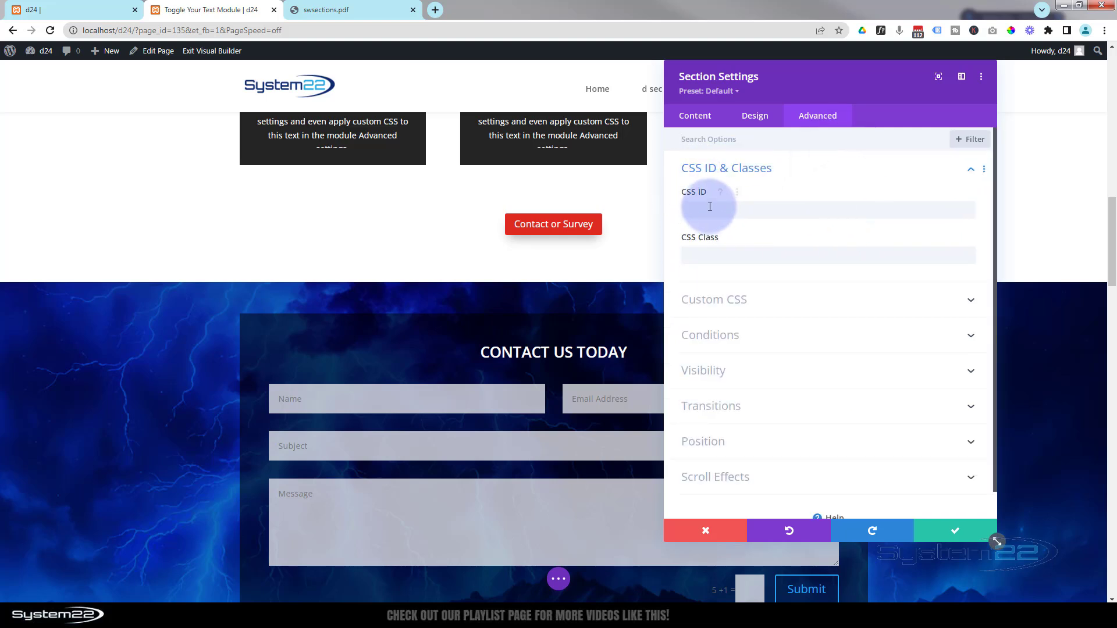
left_click(757, 191)
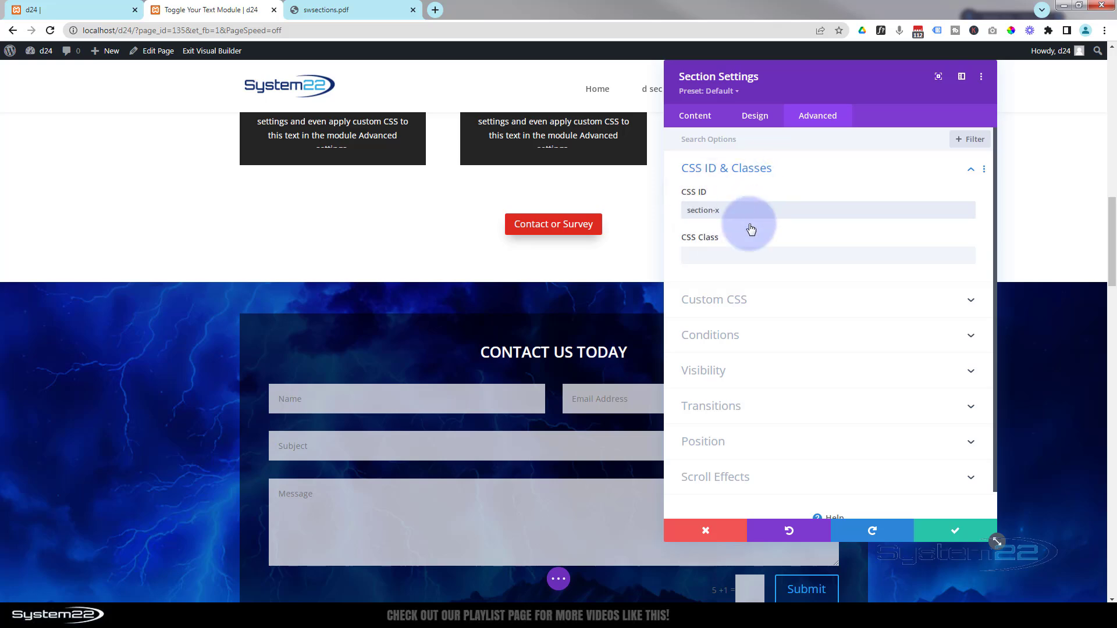
left_click(963, 533)
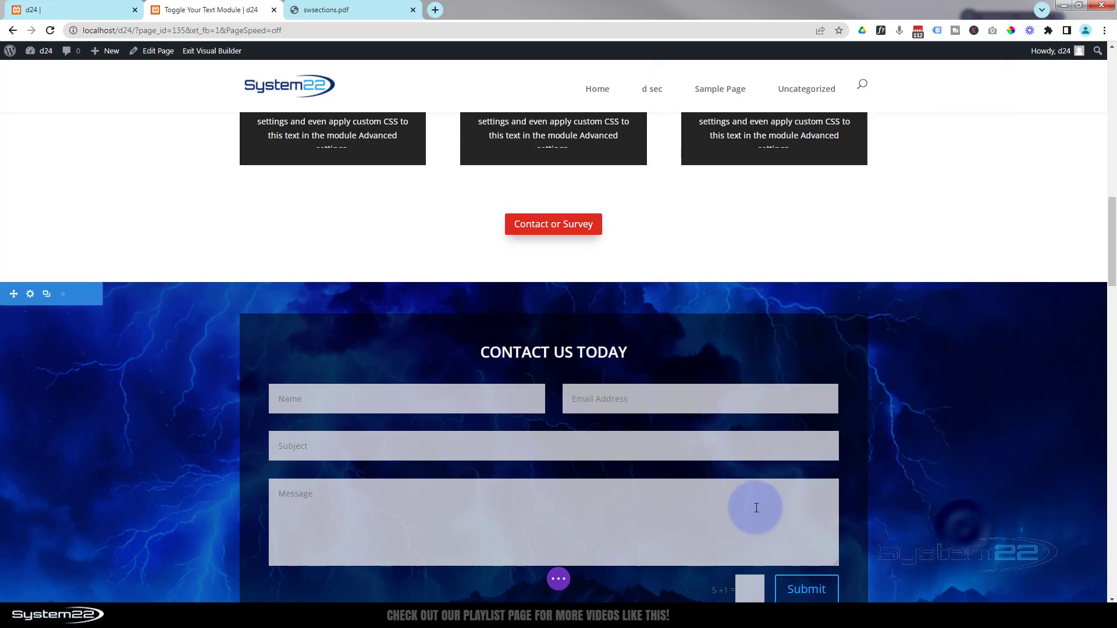
- Set the CSS ID of the Take The Survey section to section-y and save the section settings
scroll(210, 345, "down", 2)
scroll(210, 345, "down", 4)
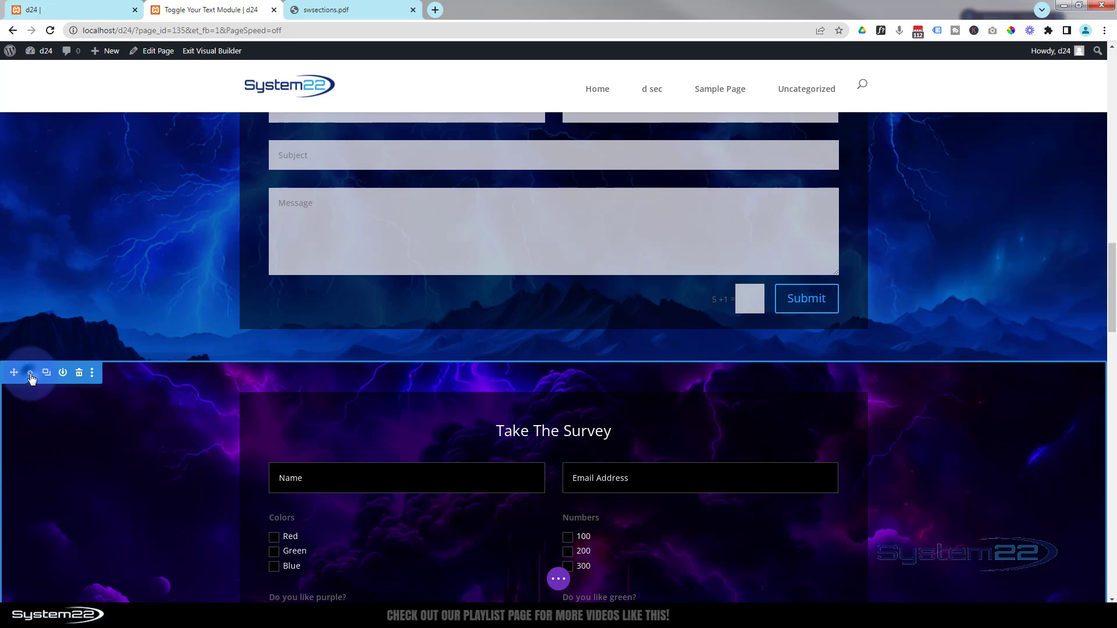
left_click(30, 373)
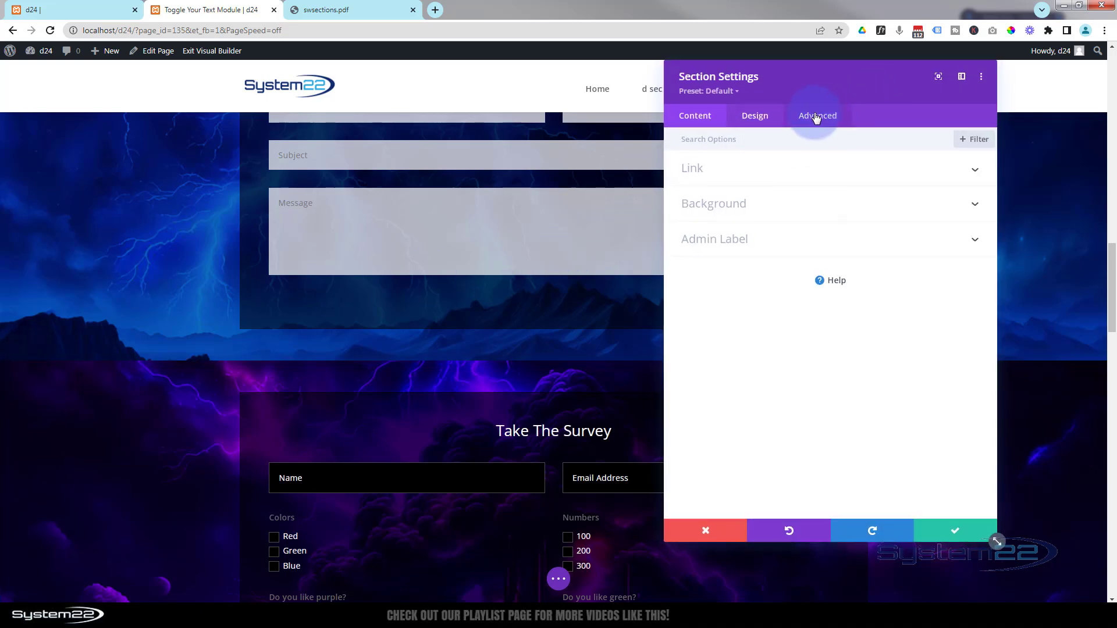
left_click(817, 116)
left_click(789, 169)
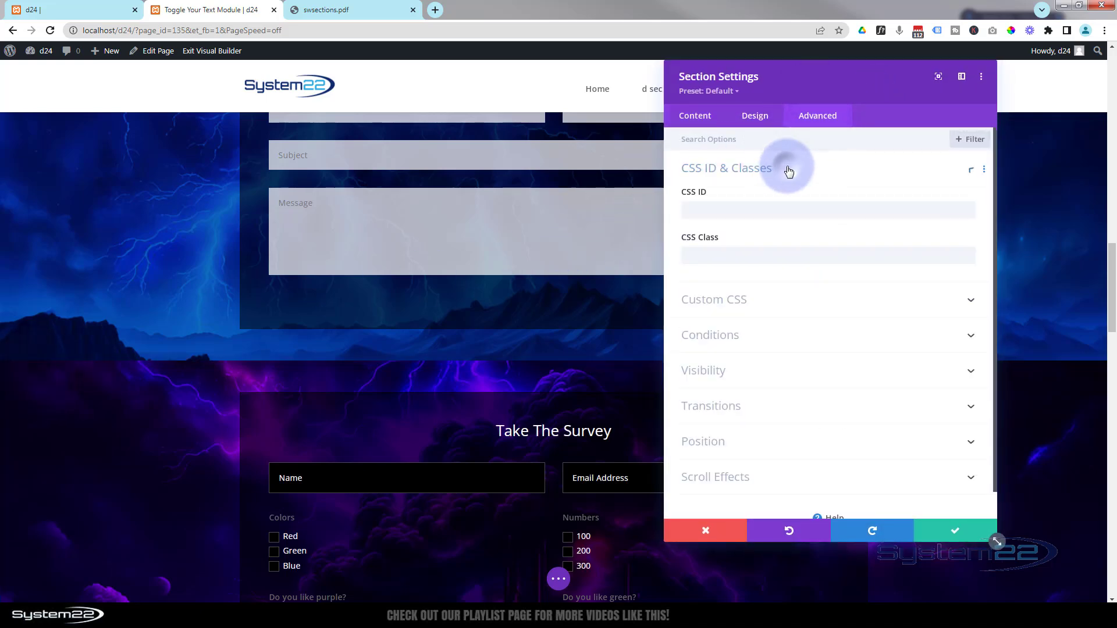
left_click(722, 210)
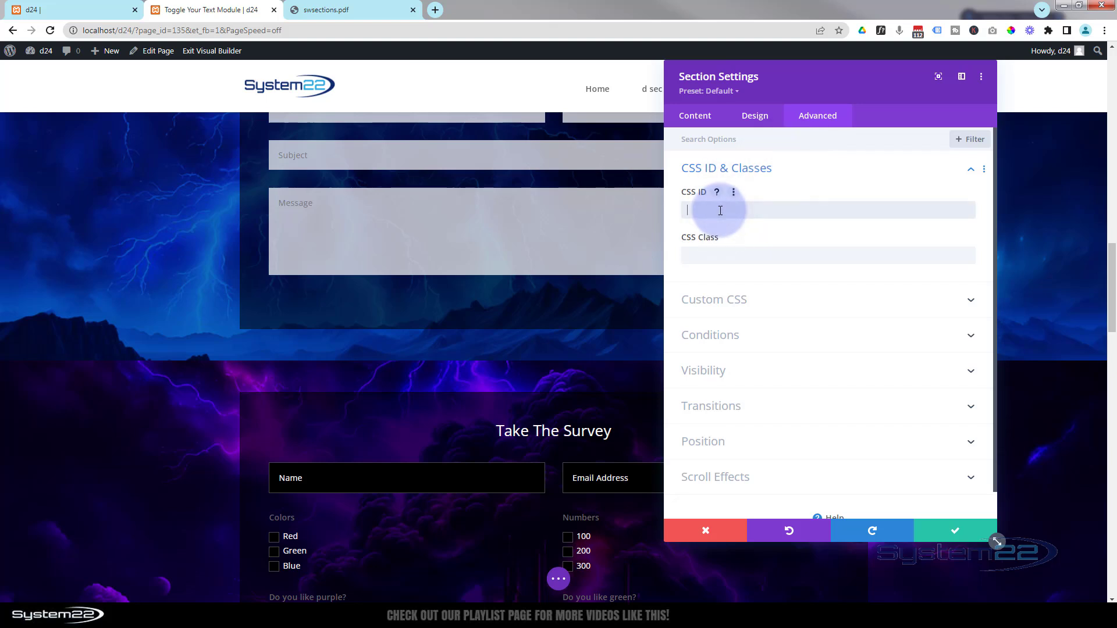
type("sectionx")
left_click_drag(717, 214, 724, 210)
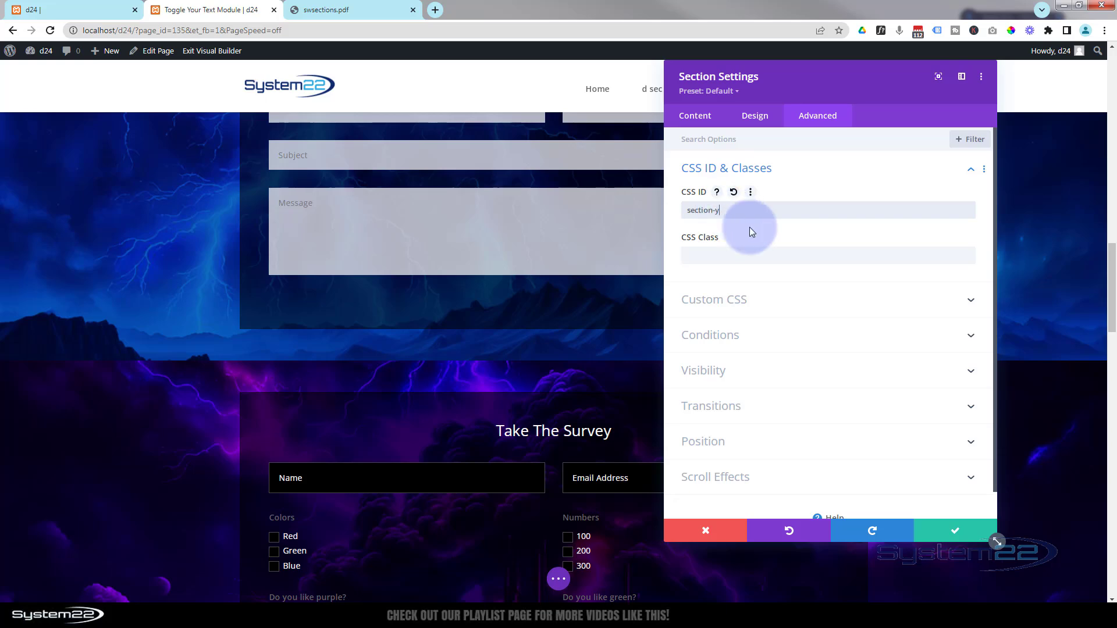
left_click(963, 534)
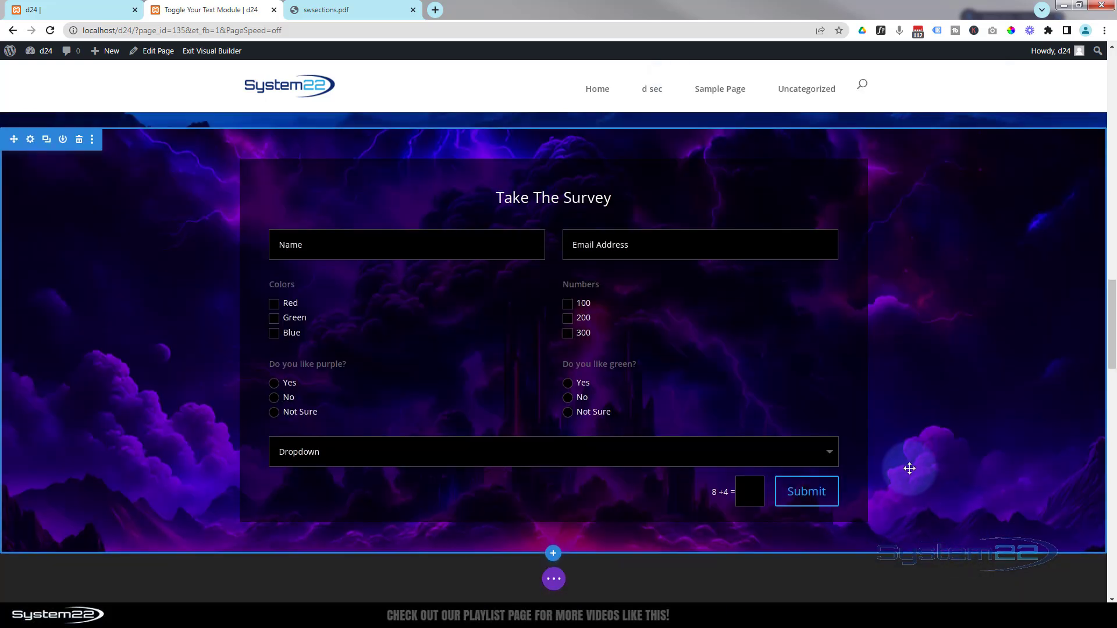
- Copy the my-button ID from the toggle script in the Code module above the gallery heading and save the module
scroll(909, 467, "down", 3)
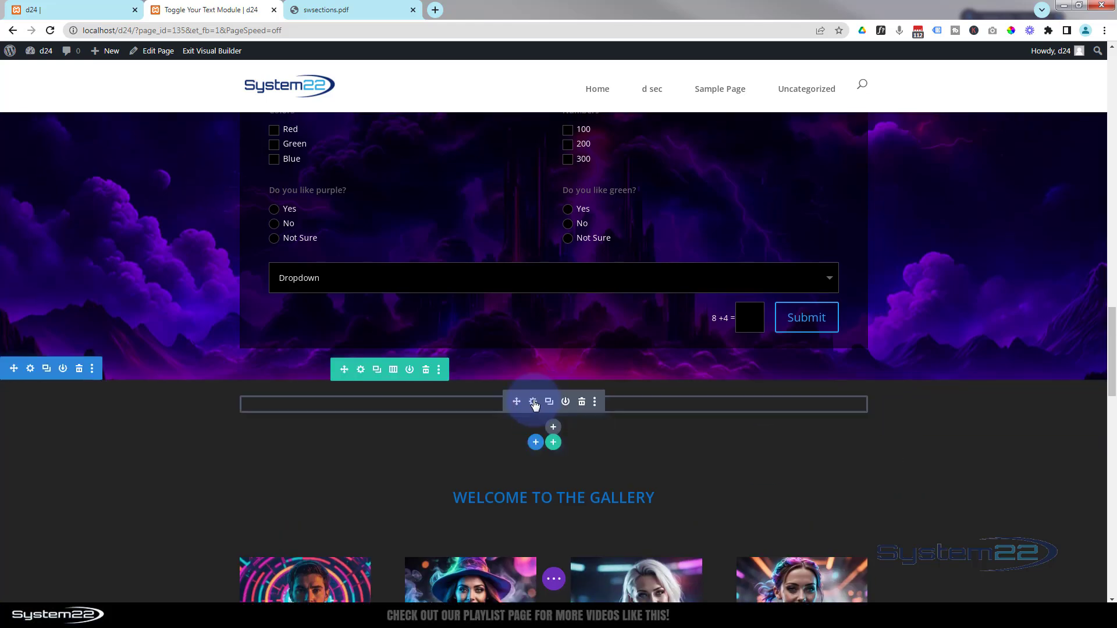
left_click(533, 399)
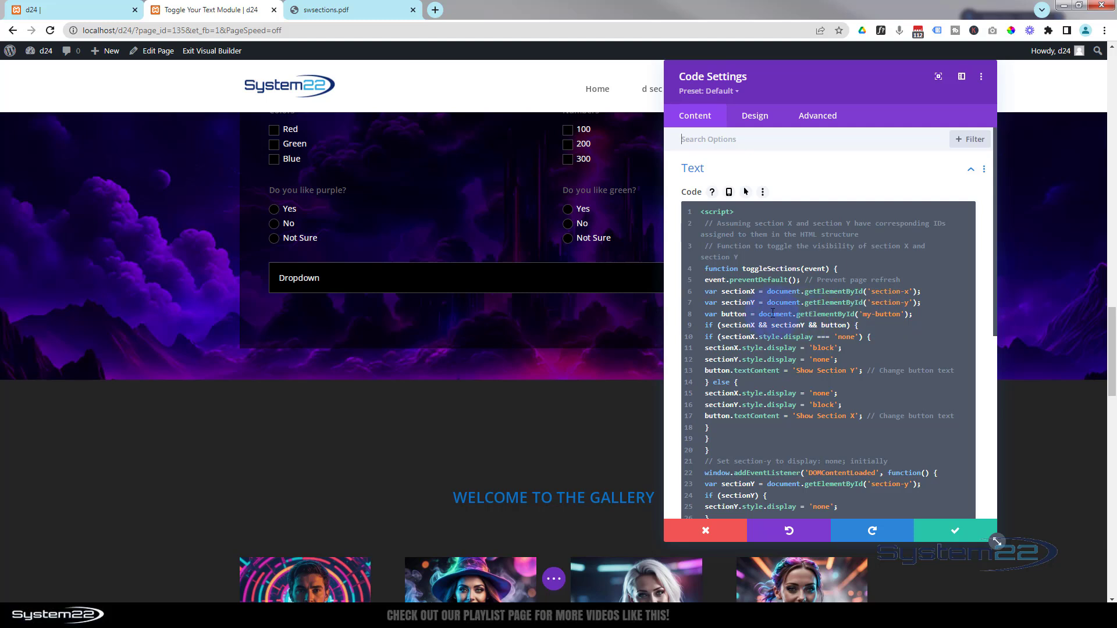
mouse_move(864, 315)
left_mouse_down()
mouse_move(899, 315)
mouse_move(865, 315)
left_mouse_up()
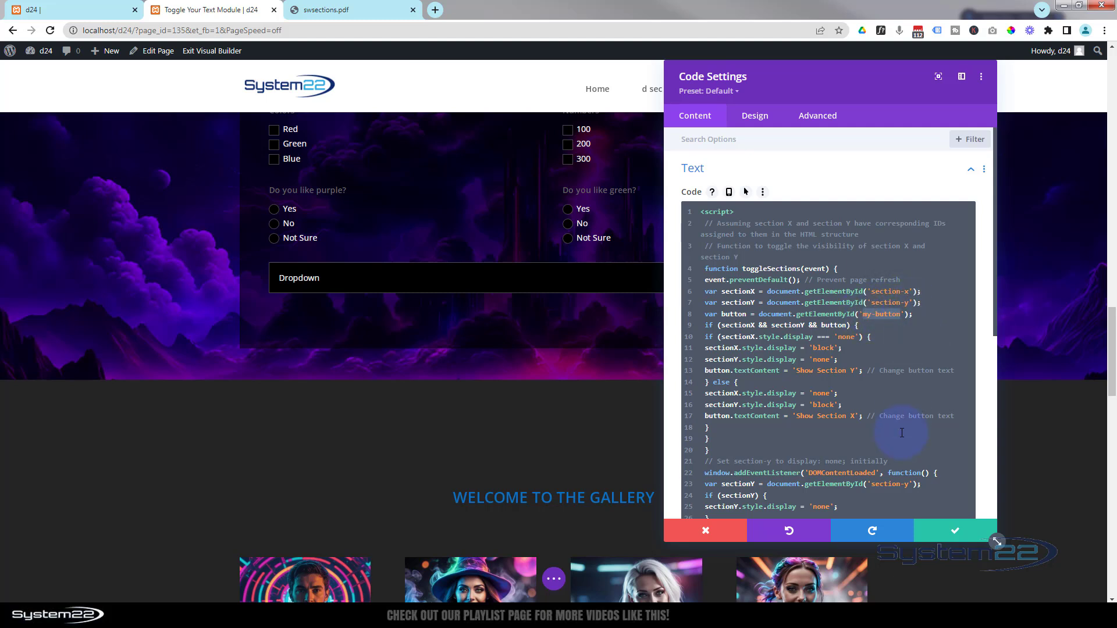
left_click(948, 534)
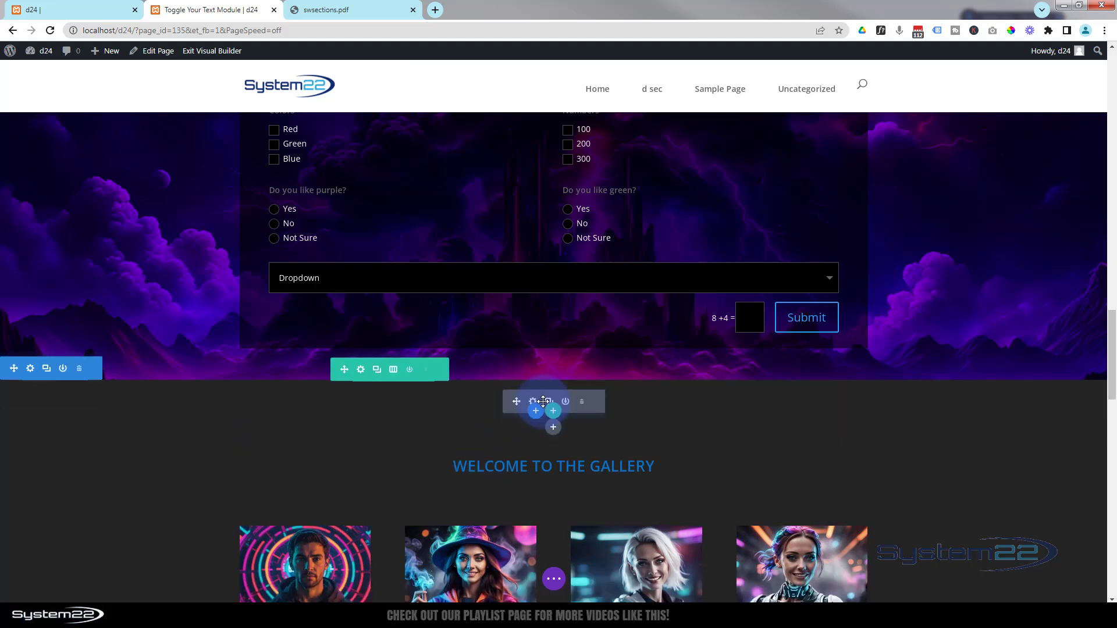
- Show the page in wireframe view and locate the Button module above the contact form section
left_click(555, 579)
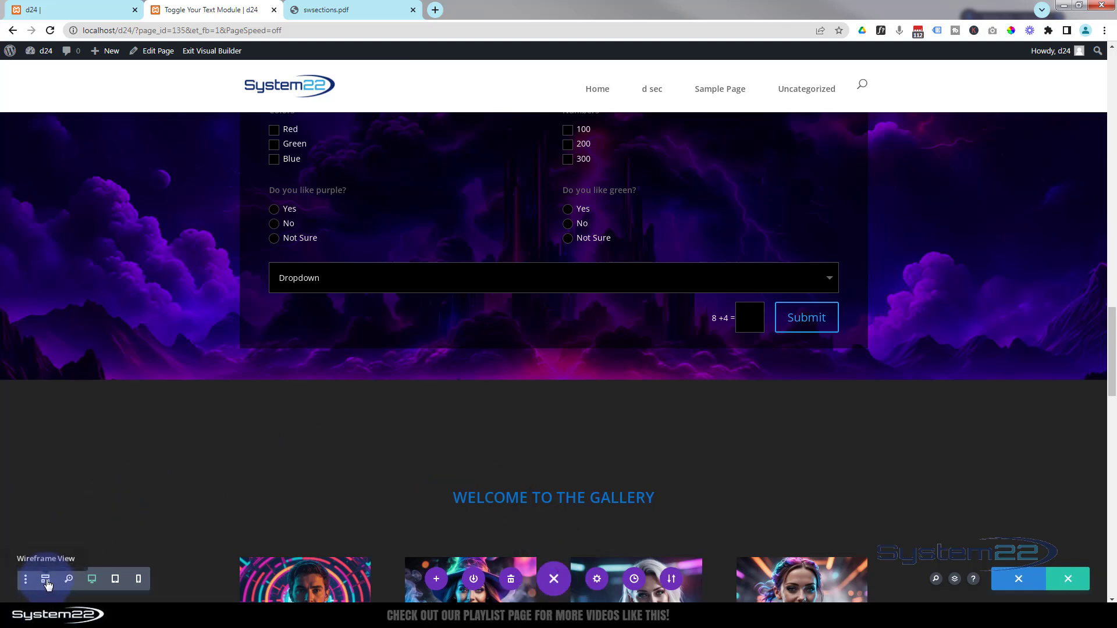
left_click(46, 582)
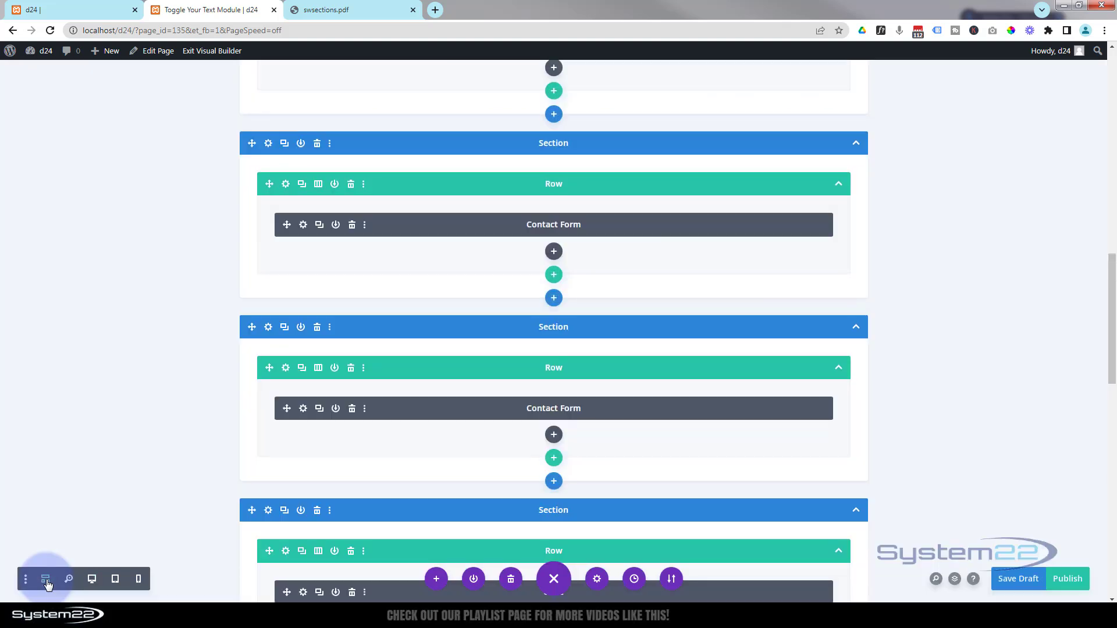
scroll(461, 244, "down", 4)
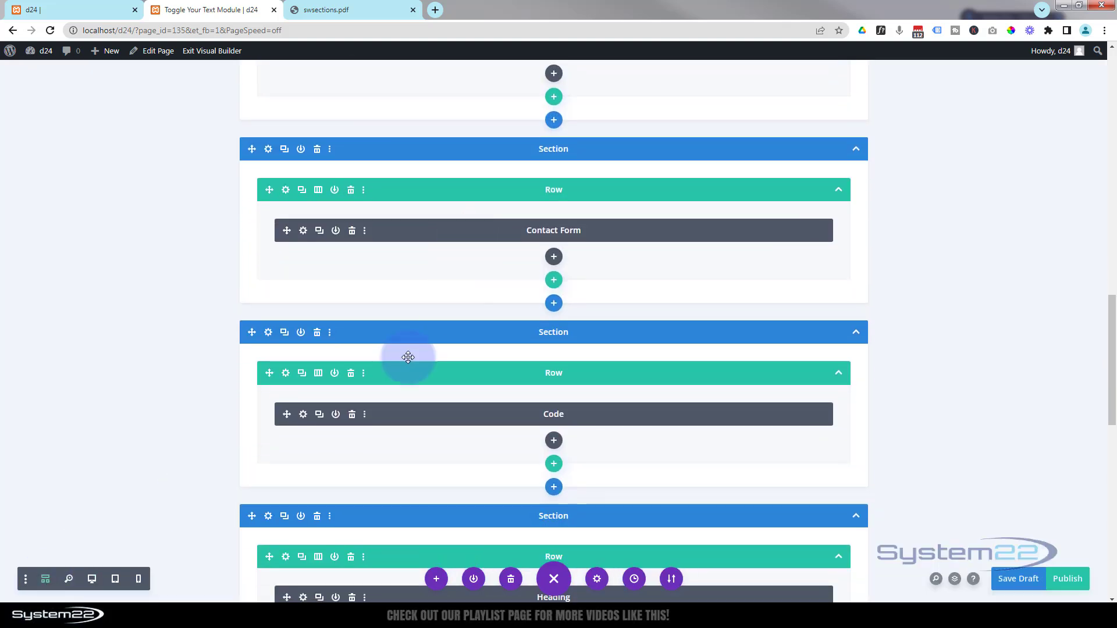
scroll(319, 373, "down", 2)
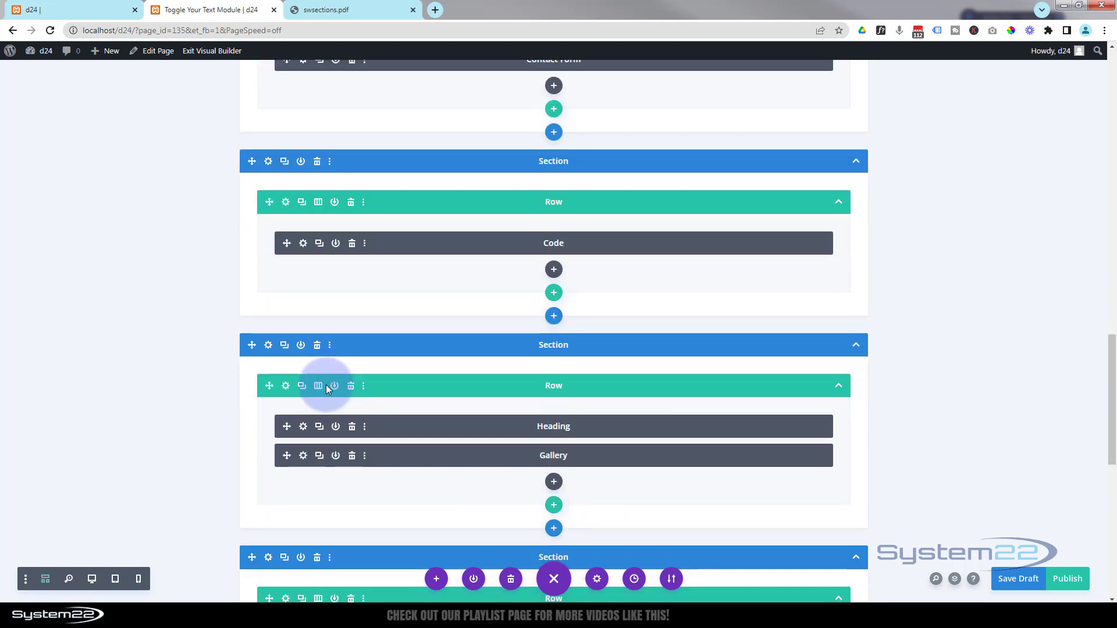
scroll(324, 387, "up", 1)
scroll(329, 390, "up", 2)
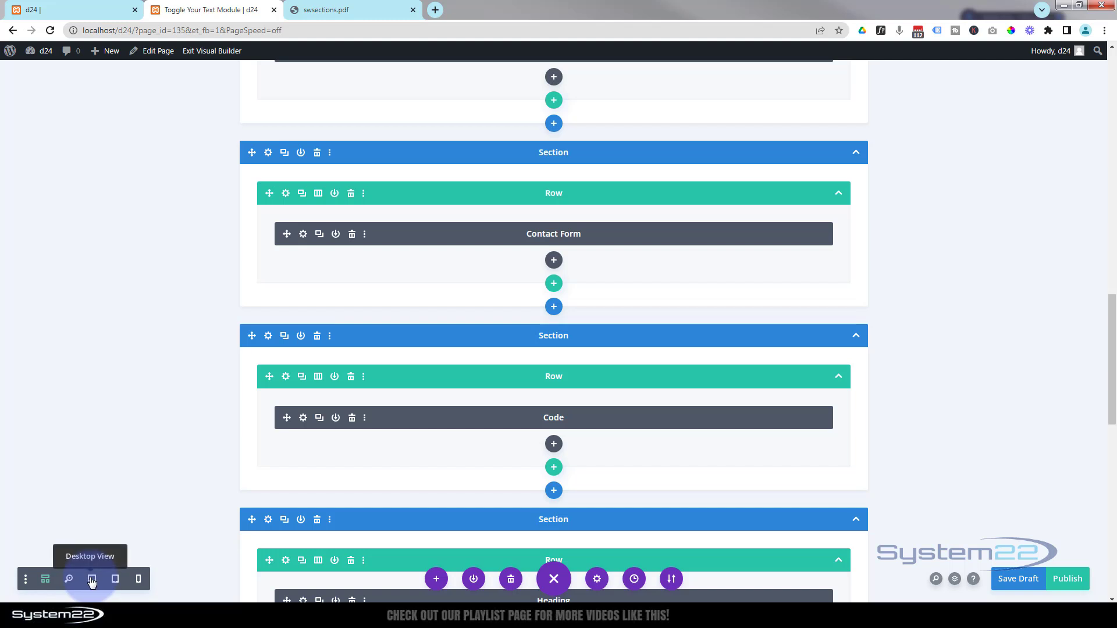
scroll(419, 436, "up", 10)
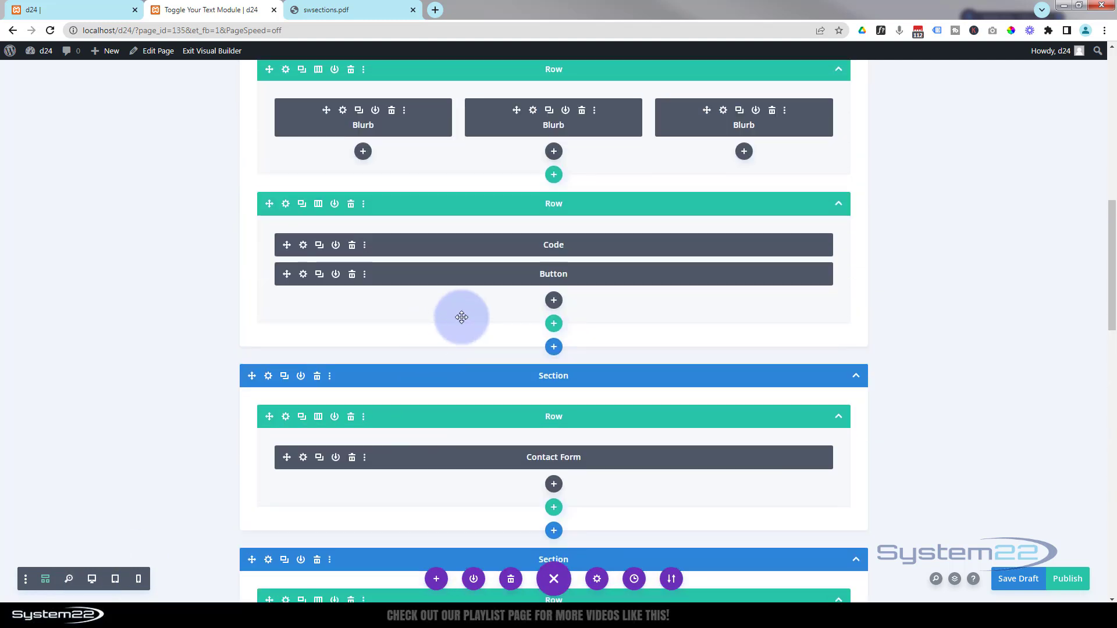
- Give the Button module the CSS ID my-button, with the builder back in desktop view, and save its settings
left_click(303, 275)
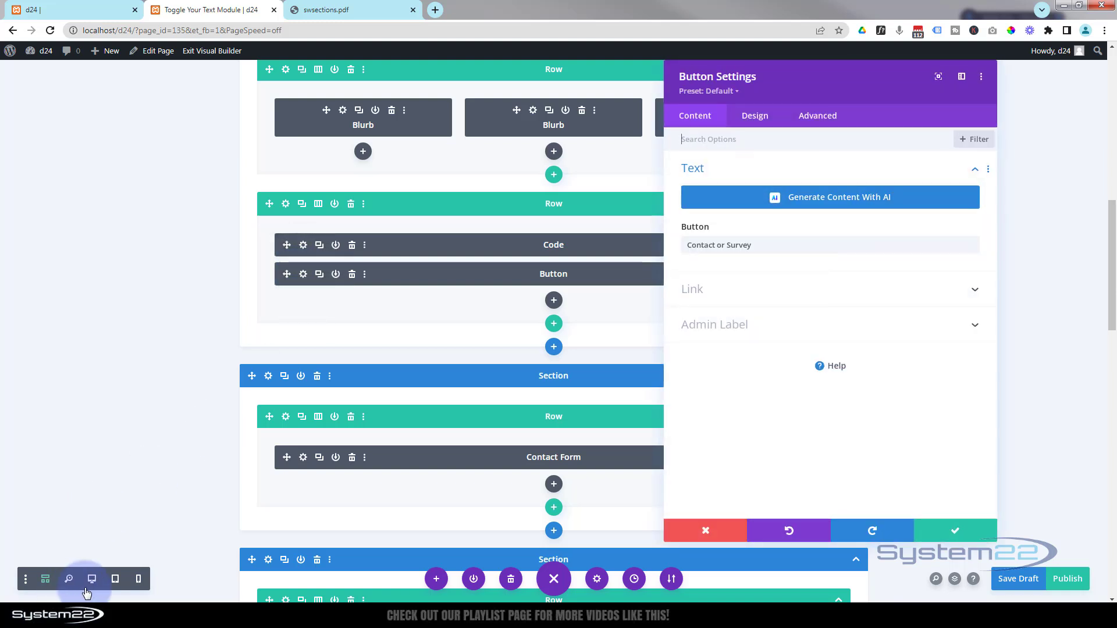
left_click(760, 262)
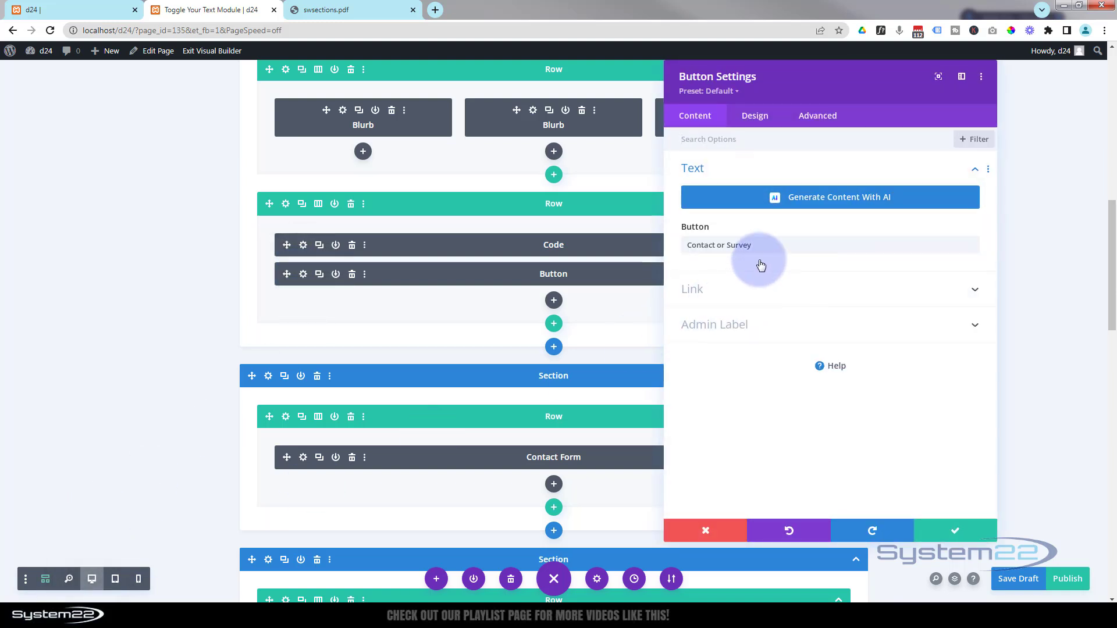
left_click(820, 116)
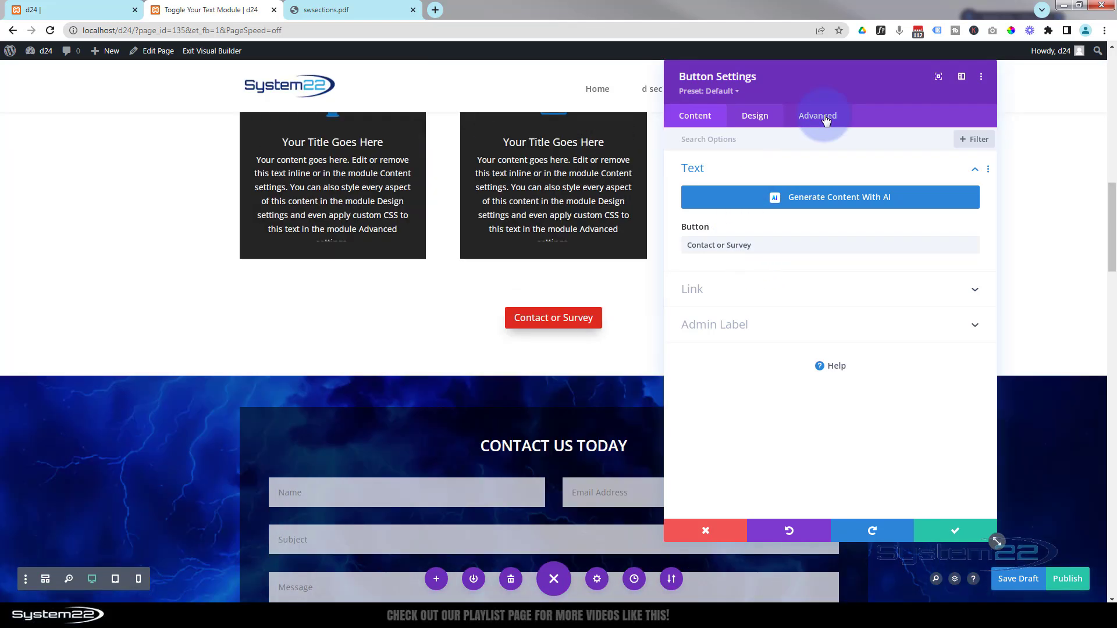
left_click(825, 166)
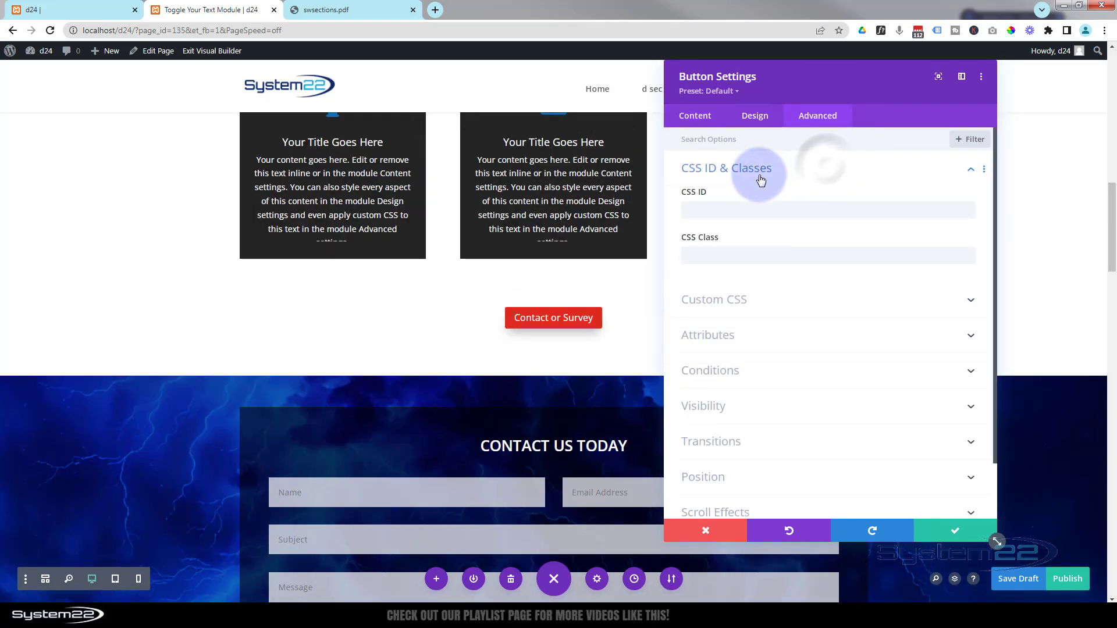
left_click(705, 216)
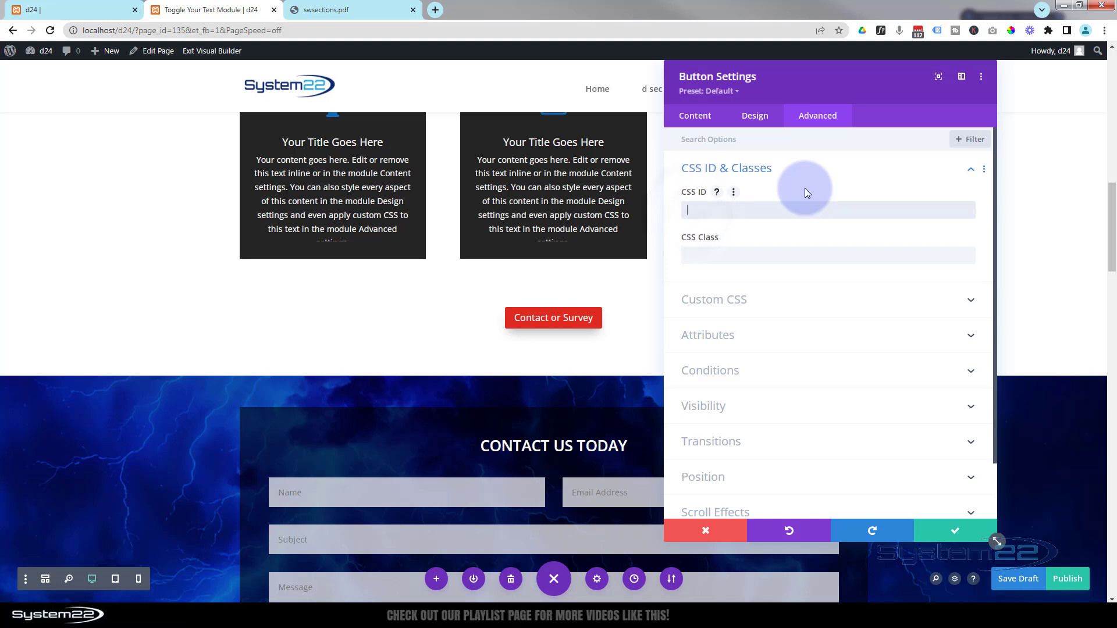
type("my-button")
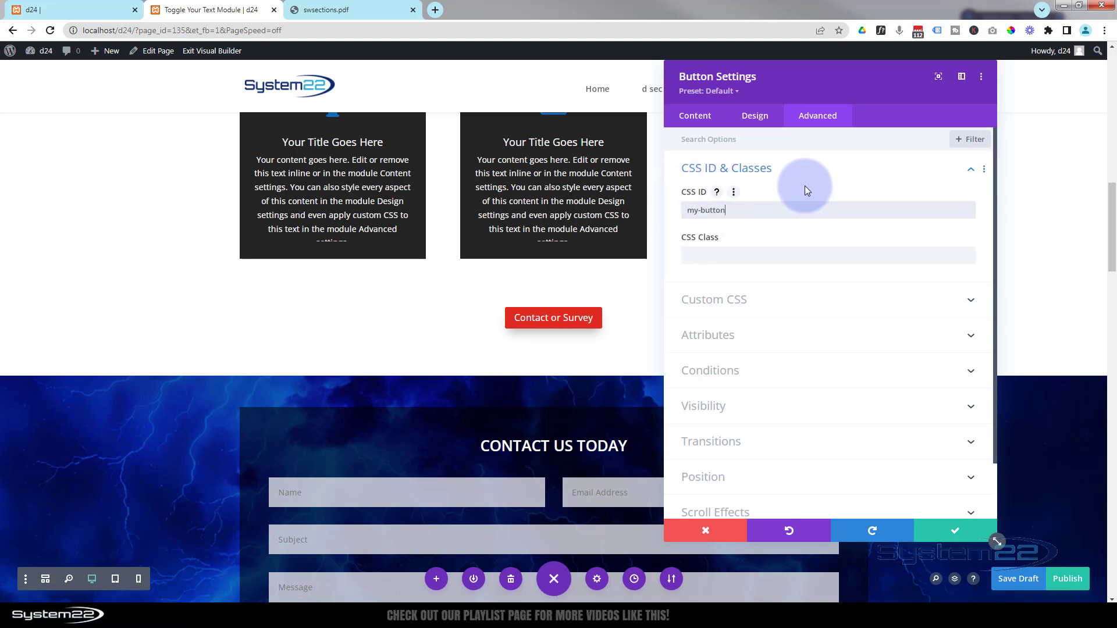
left_click(955, 532)
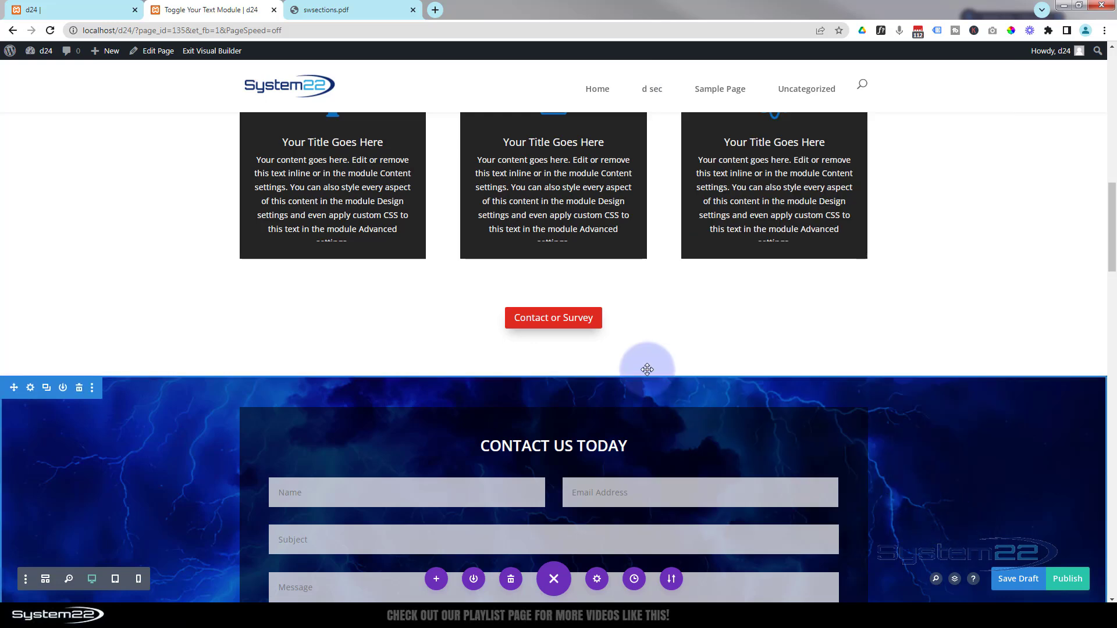
- Save the page as a draft and exit the visual builder to view the Contact or Survey button on the live page
scroll(614, 429, "down", 4)
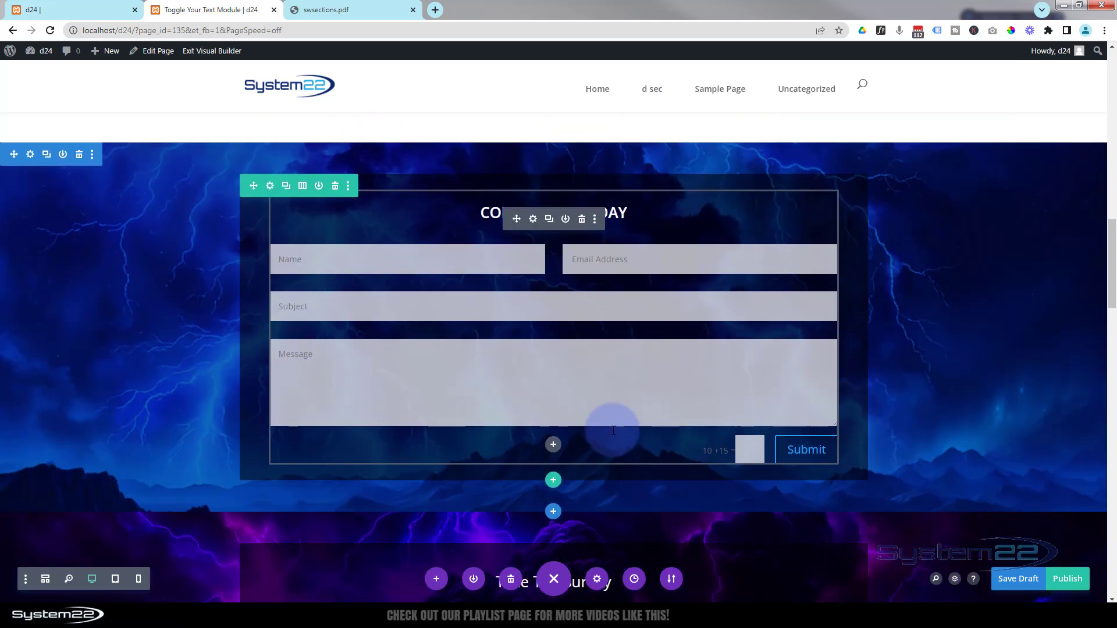
scroll(613, 430, "down", 3)
scroll(614, 428, "up", 6)
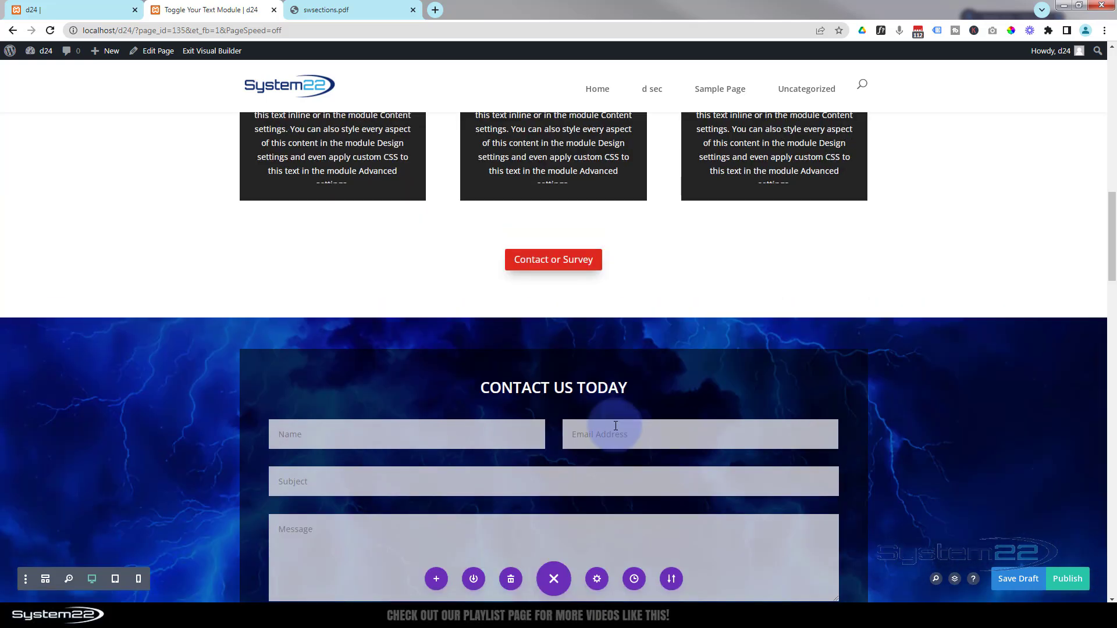
scroll(615, 426, "up", 1)
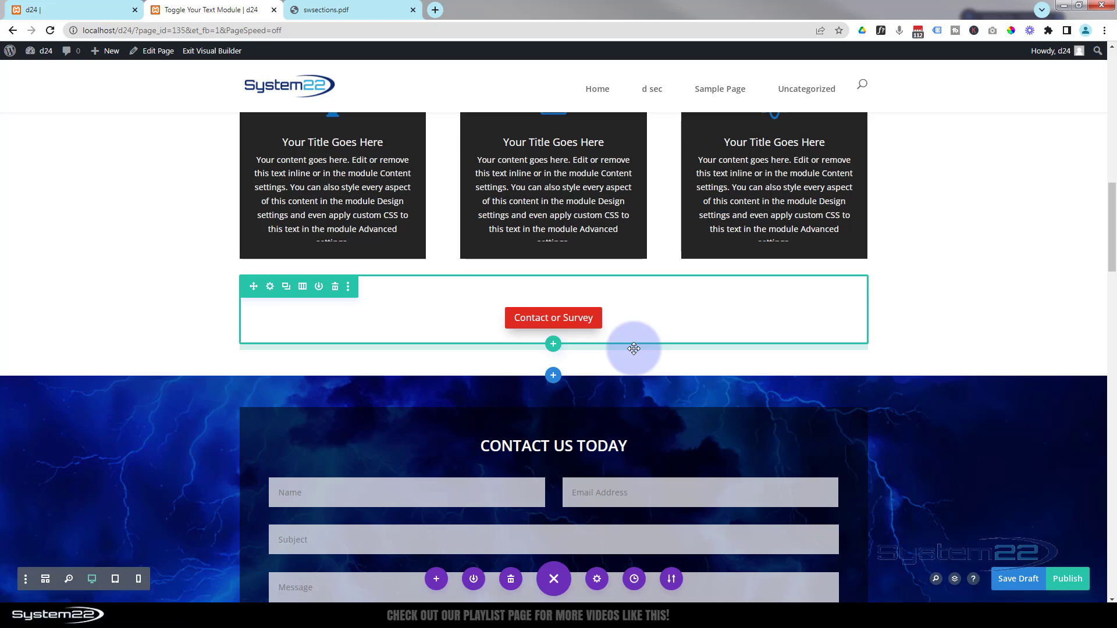
left_click(1018, 584)
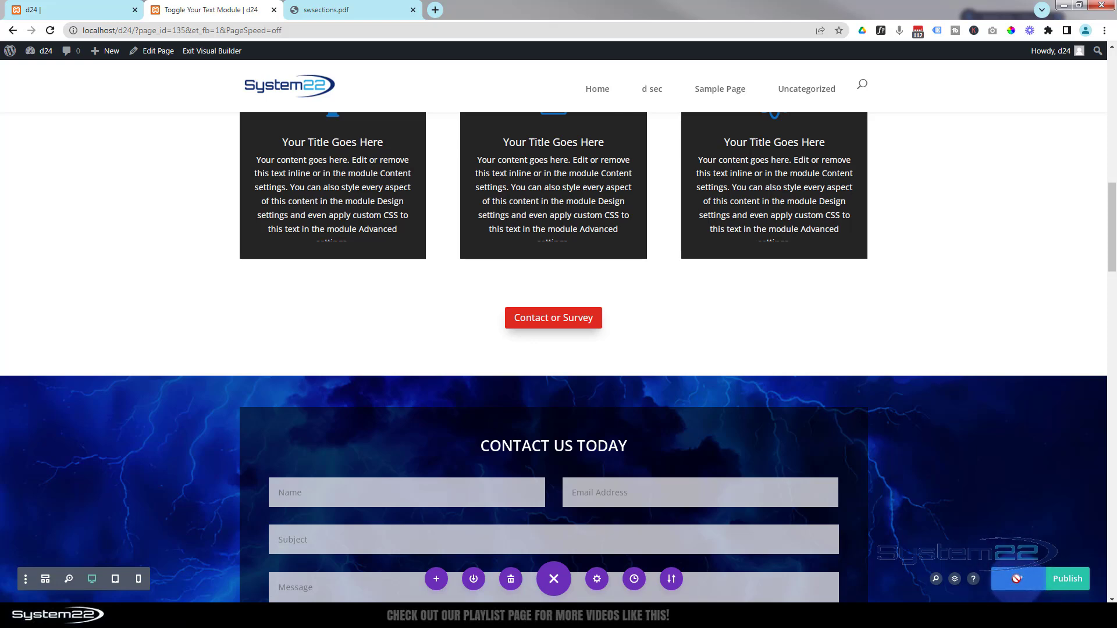
left_click(196, 54)
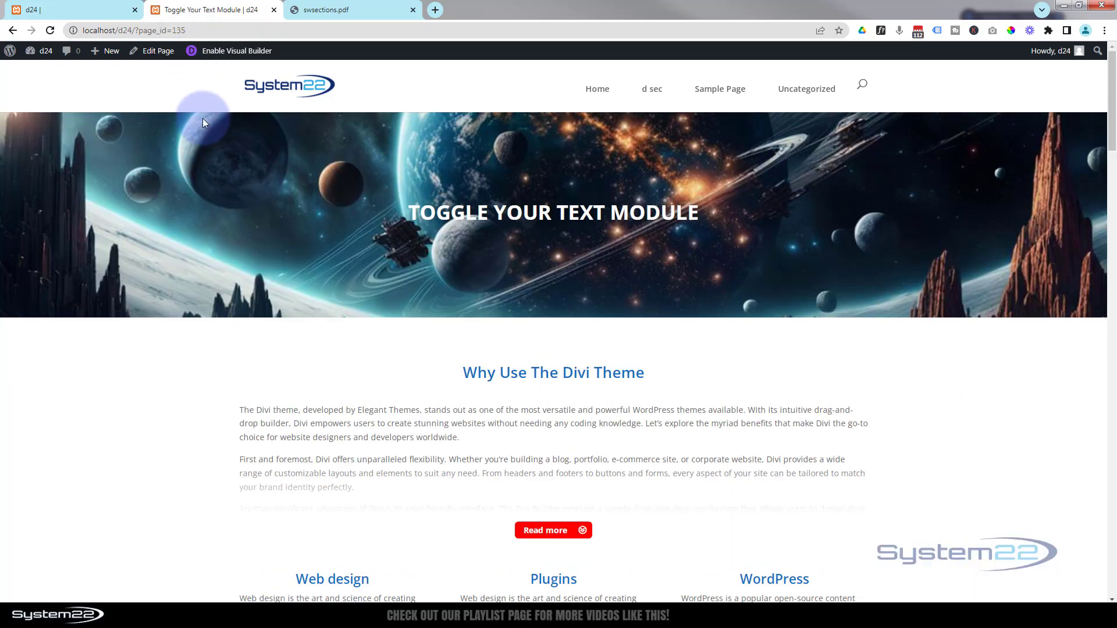
scroll(205, 128, "down", 8)
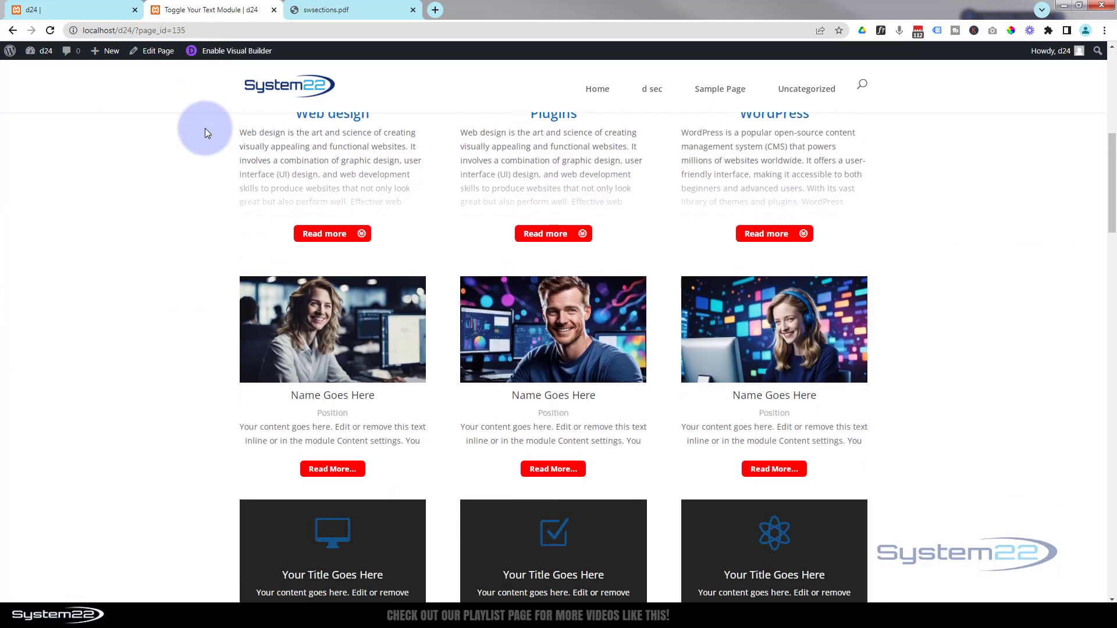
scroll(205, 133, "down", 10)
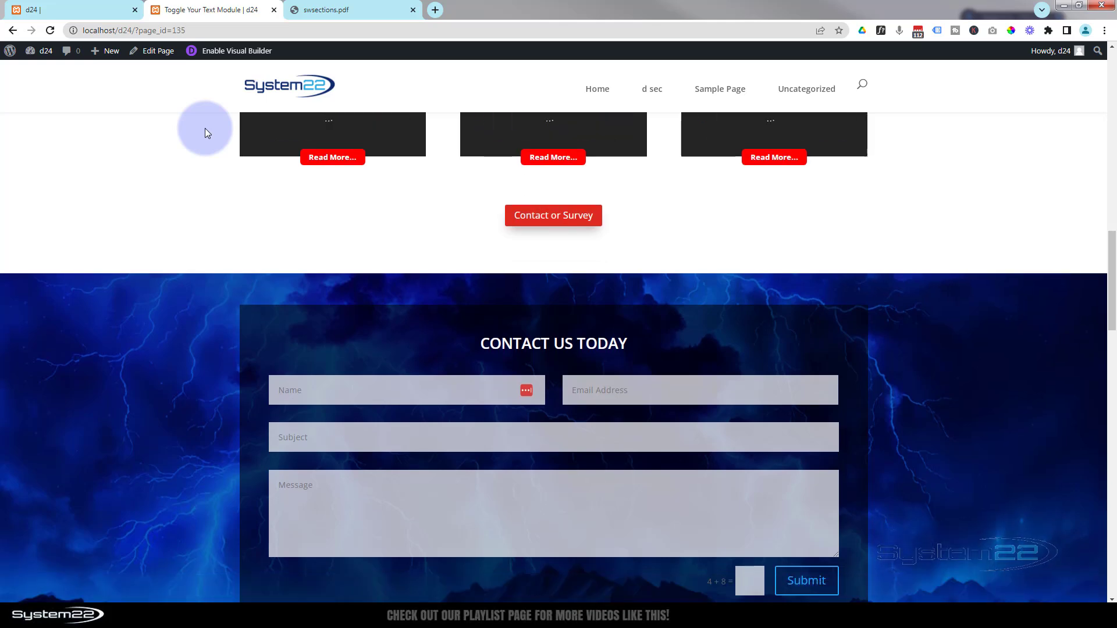
- Examine the live page around the contact form to check which of the two sections shows below the Contact or Survey button
scroll(205, 133, "down", 4)
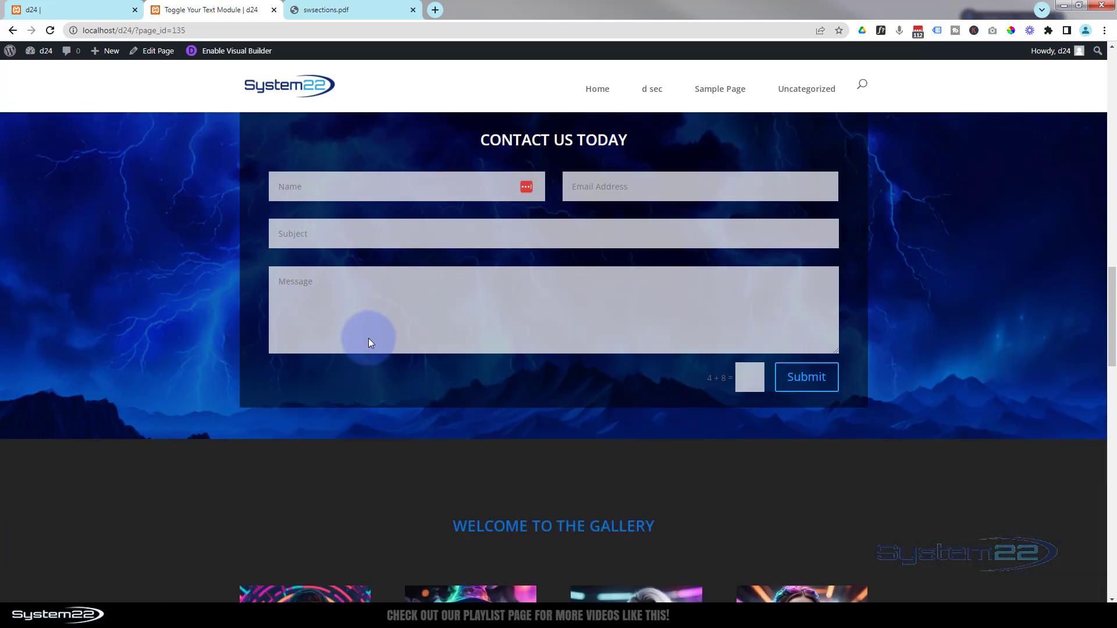
scroll(199, 457, "up", 1)
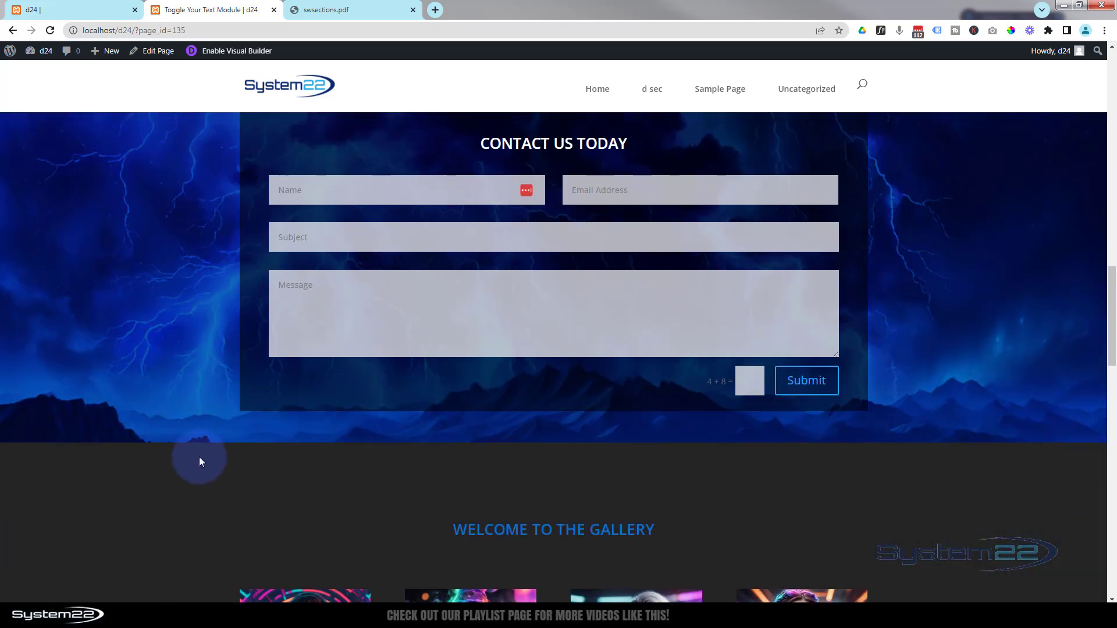
scroll(194, 436, "up", 2)
scroll(175, 347, "down", 2)
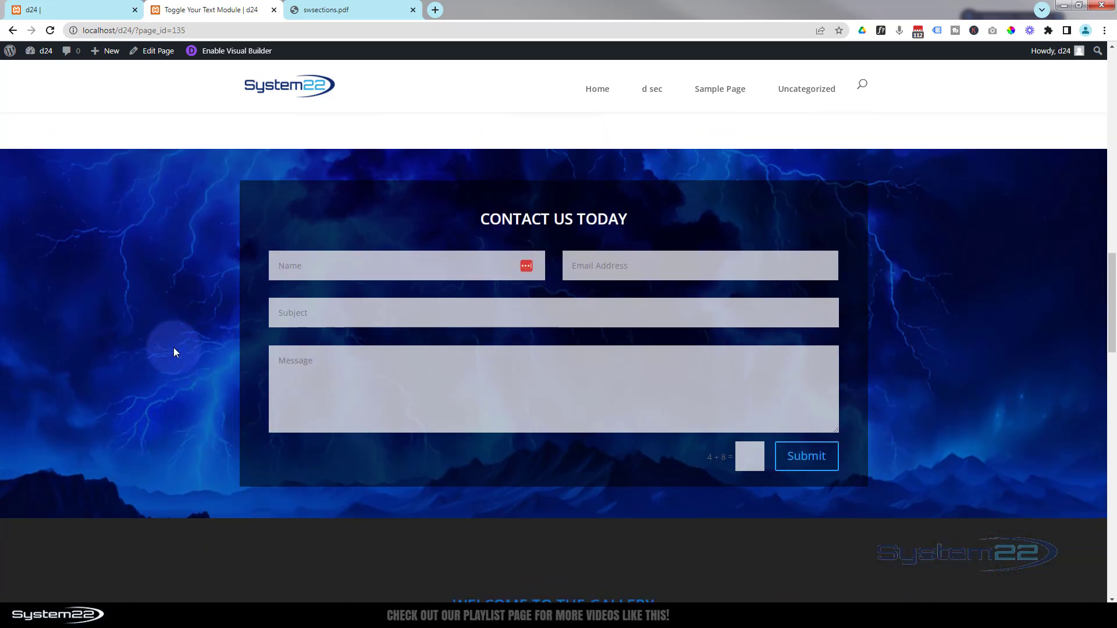
scroll(174, 348, "up", 2)
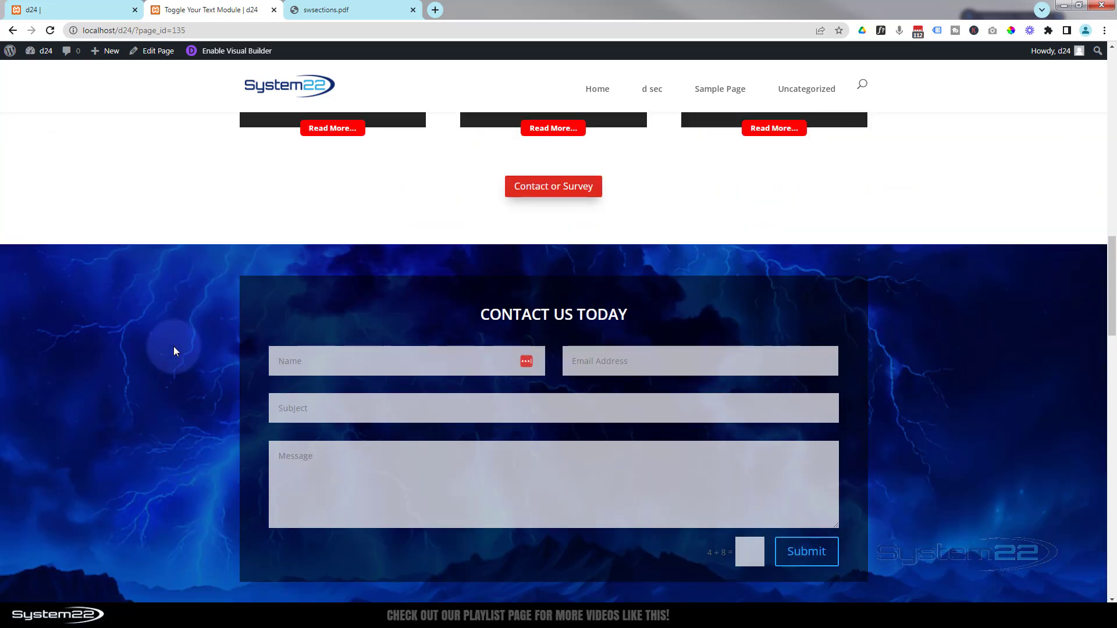
scroll(173, 350, "down", 1)
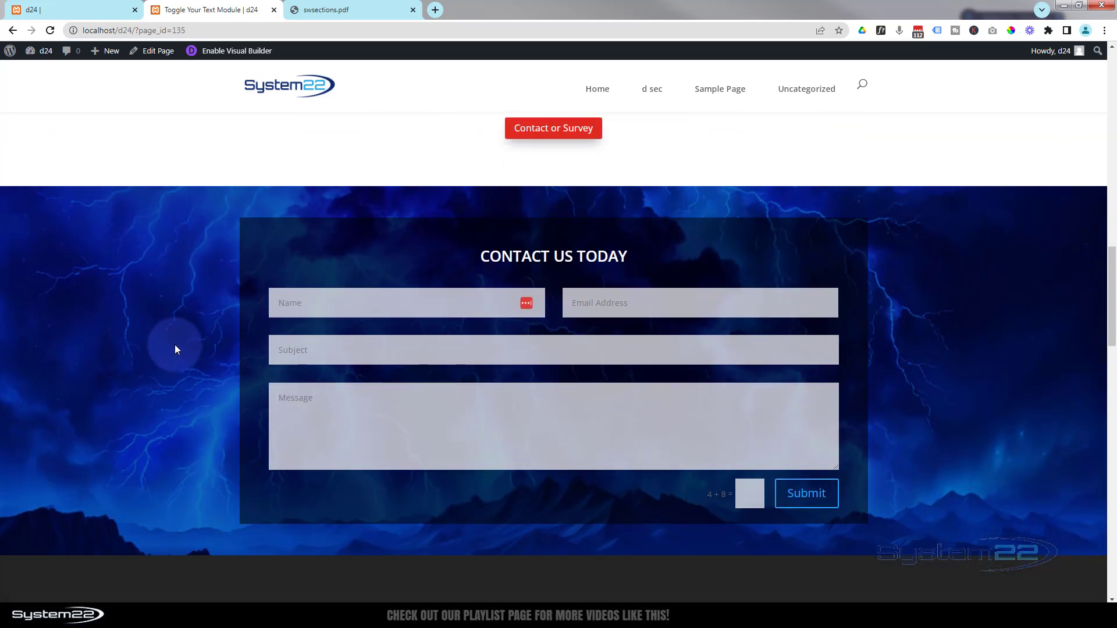
- Test the Contact or Survey button by switching to the survey section and back to the contact section twice, checking its label each time
left_click(550, 132)
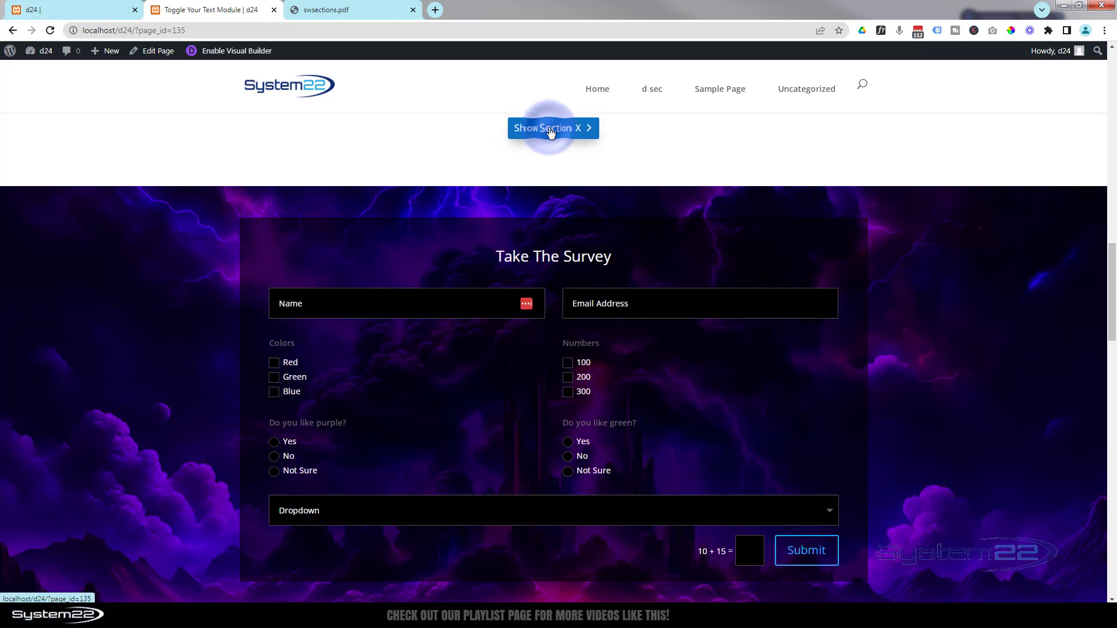
scroll(487, 163, "down", 2)
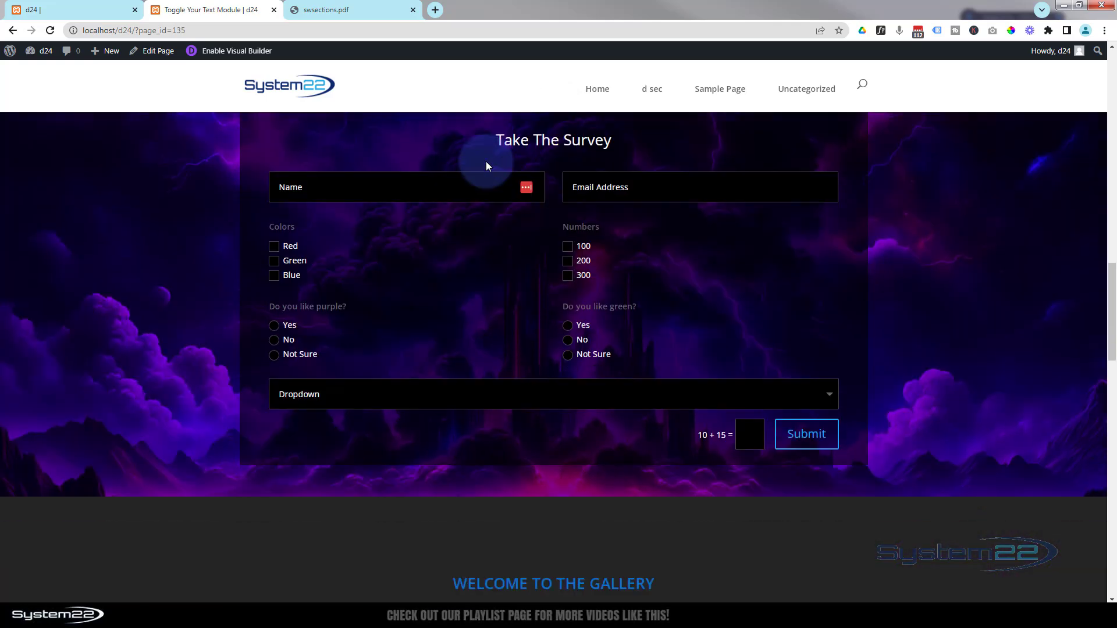
scroll(487, 162, "up", 2)
scroll(485, 162, "down", 1)
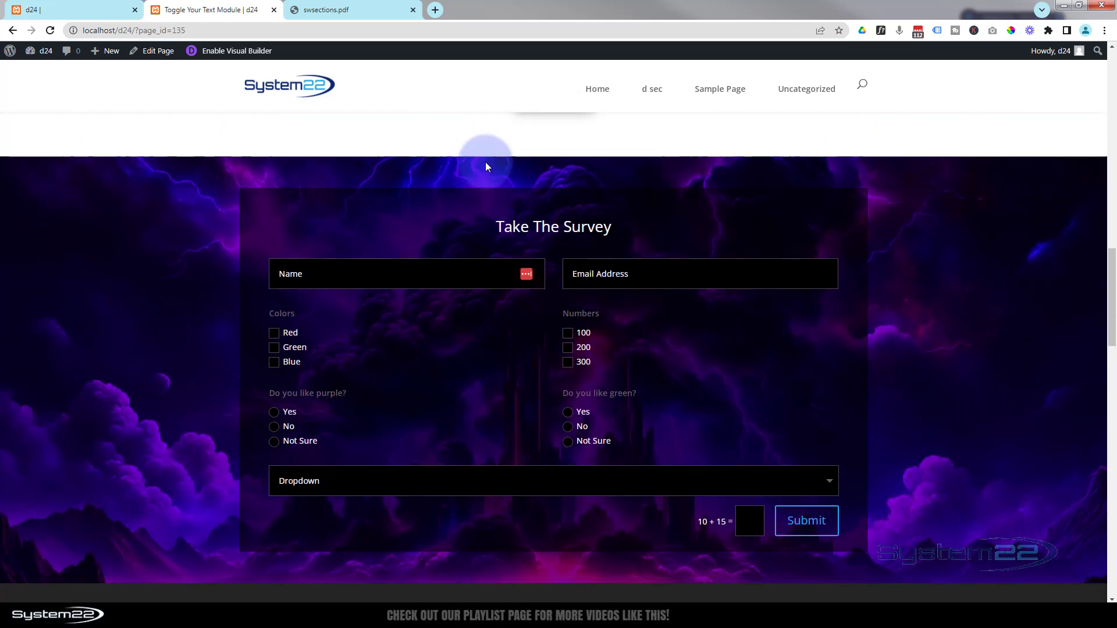
scroll(487, 164, "up", 1)
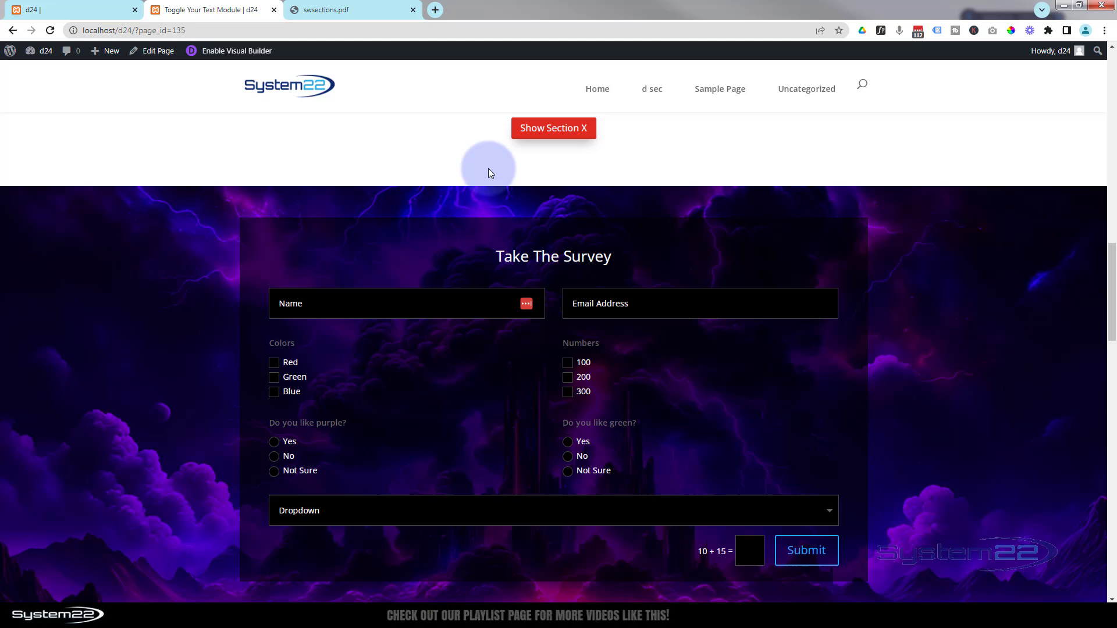
left_click(547, 134)
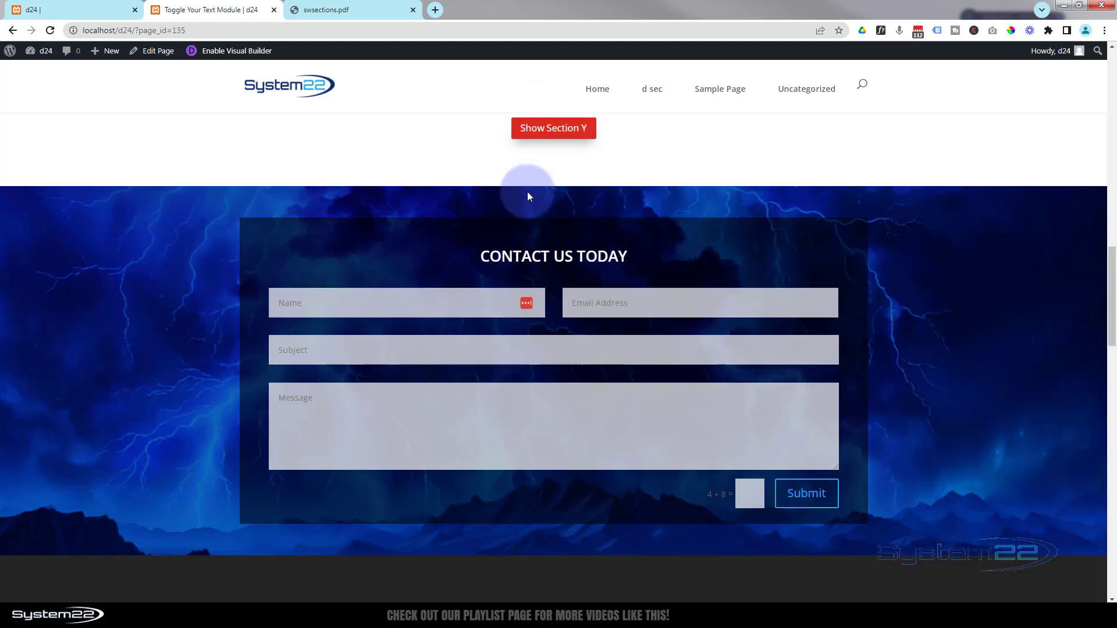
left_click(547, 129)
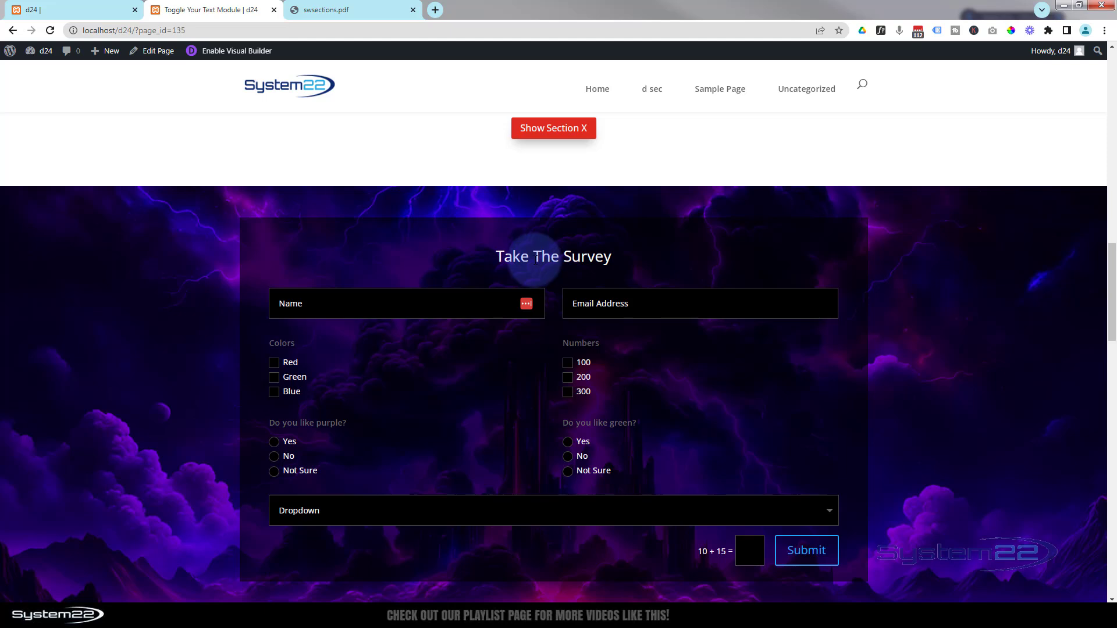
left_click(549, 129)
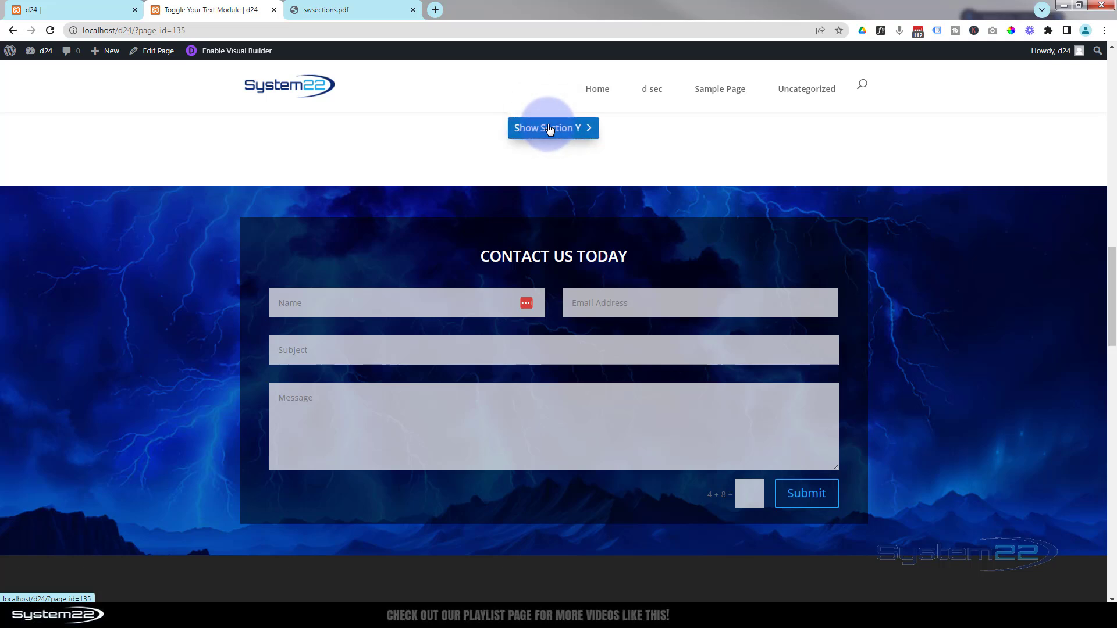
- Reopen the page in the visual builder and open the settings of the Code module above the gallery heading
left_click(242, 51)
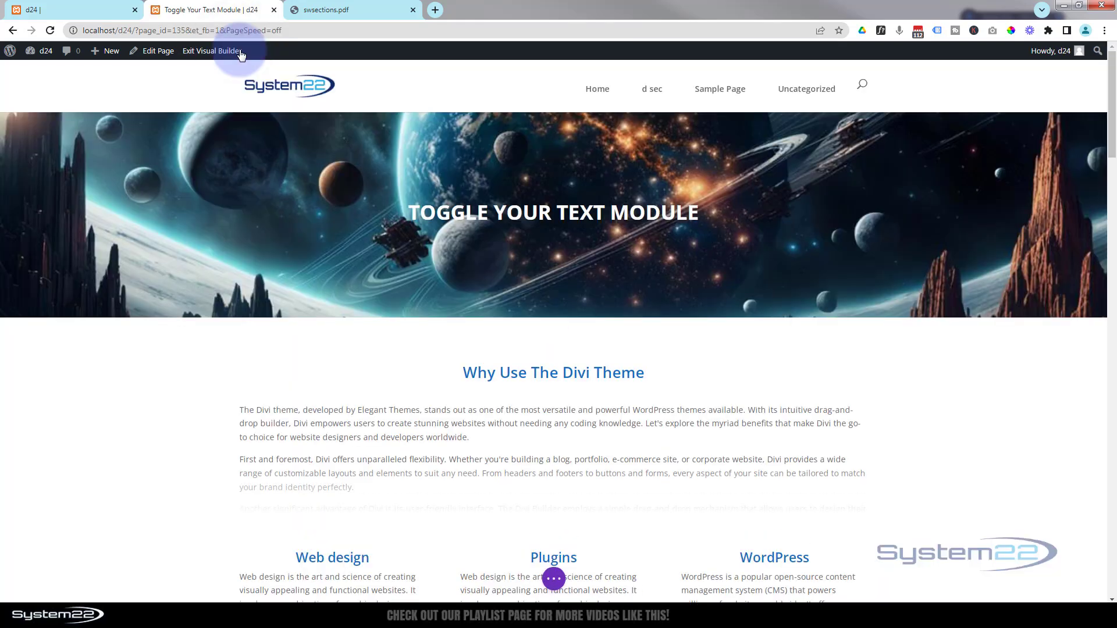
scroll(424, 411, "down", 10)
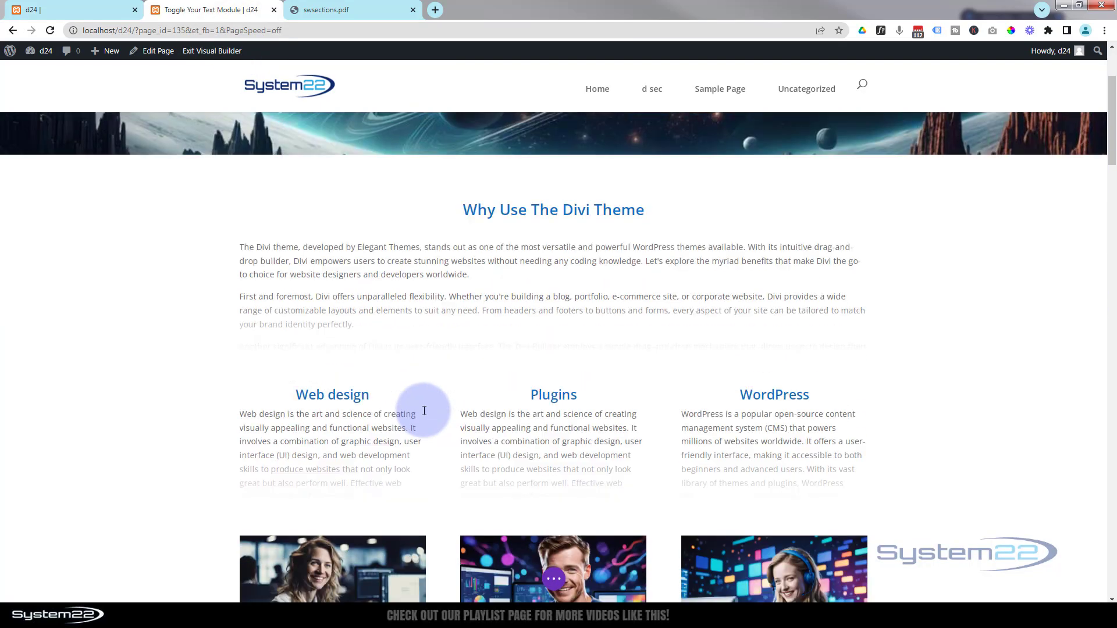
scroll(424, 411, "down", 12)
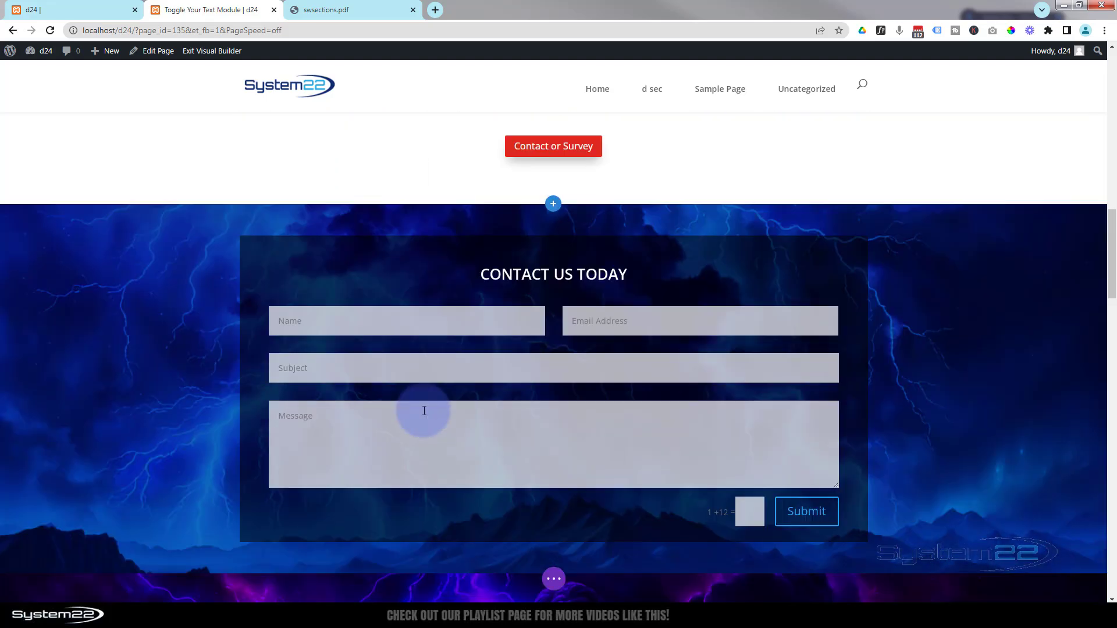
scroll(424, 411, "down", 6)
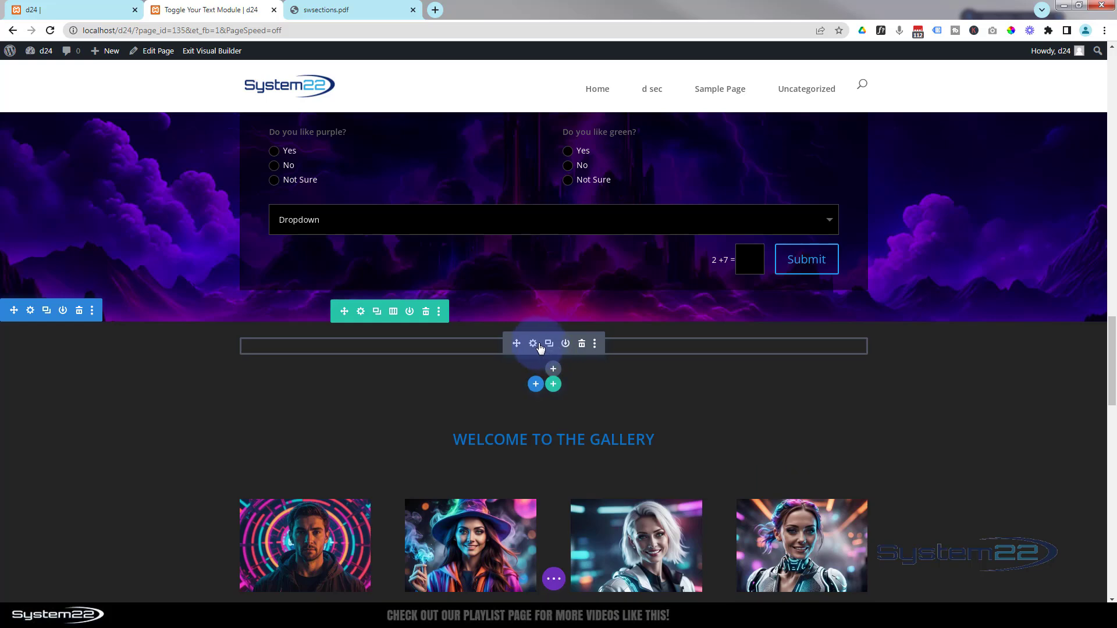
left_click(534, 344)
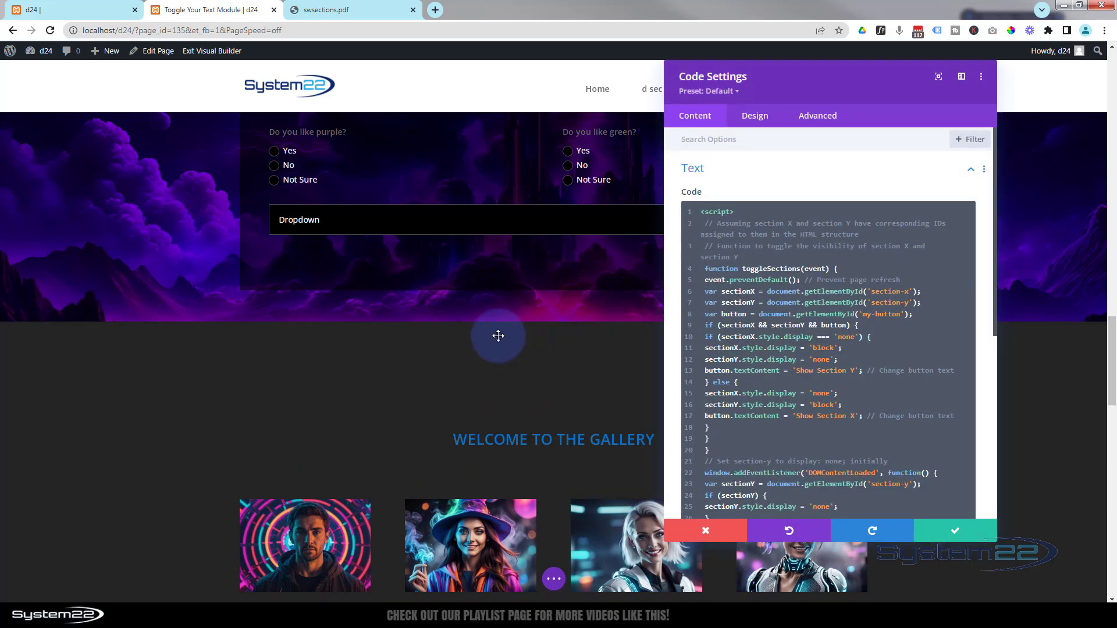
- In the toggle script, replace the Show Section Y text with Take Survey and Show Section X with Contact Us, and save the module
left_click(796, 372)
left_click(816, 370)
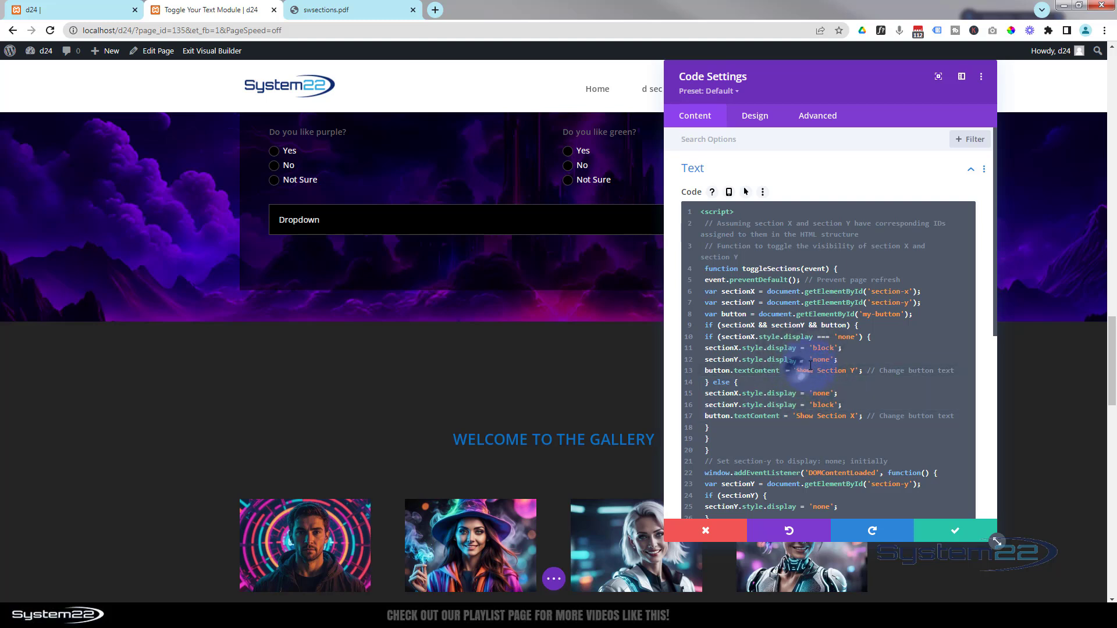
mouse_move(797, 371)
left_mouse_down()
mouse_move(846, 369)
mouse_move(801, 370)
left_mouse_up()
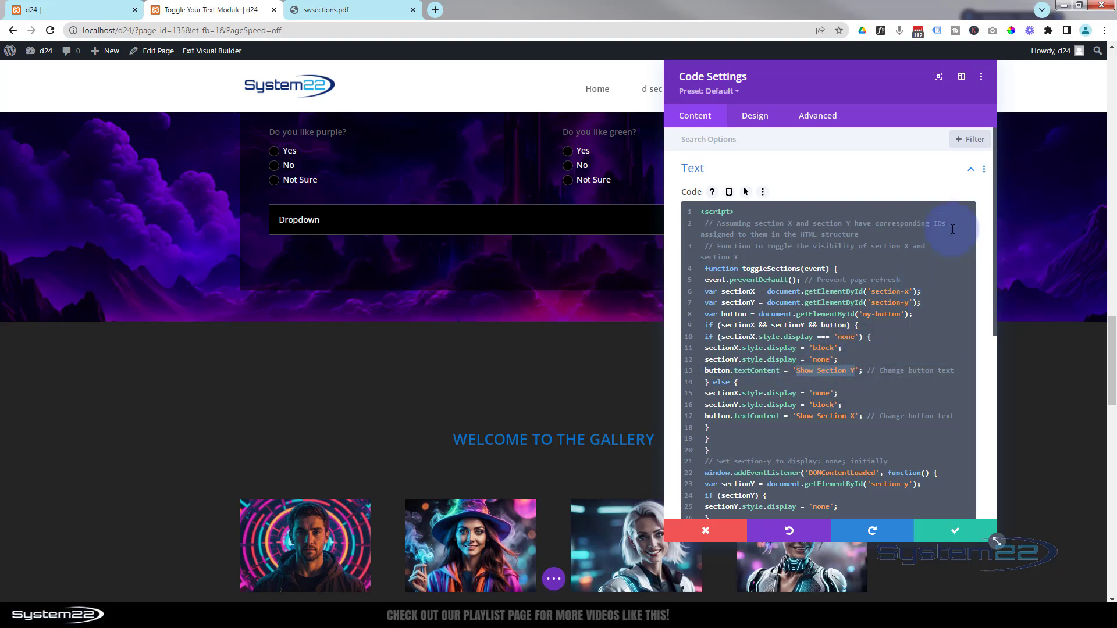
type("Take")
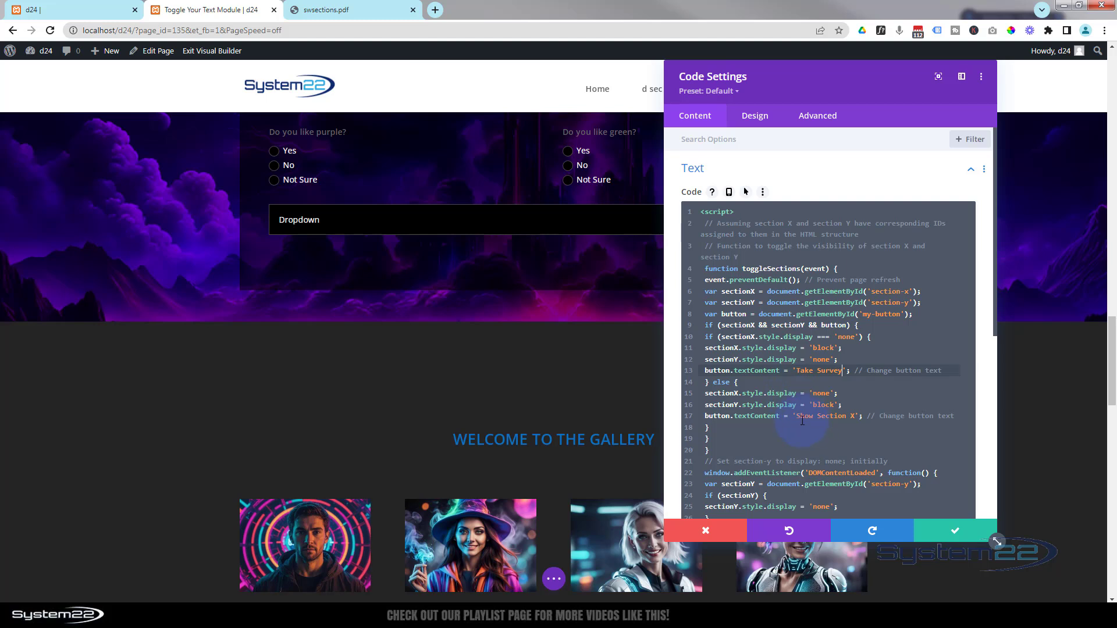
left_click_drag(799, 416, 855, 416)
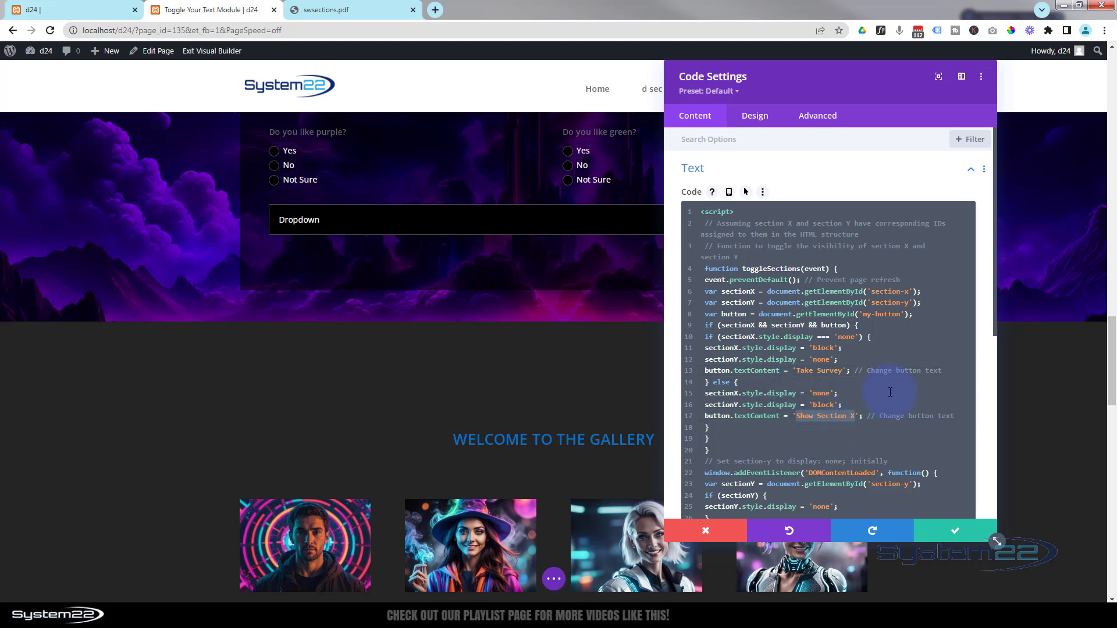
type("Contact Us")
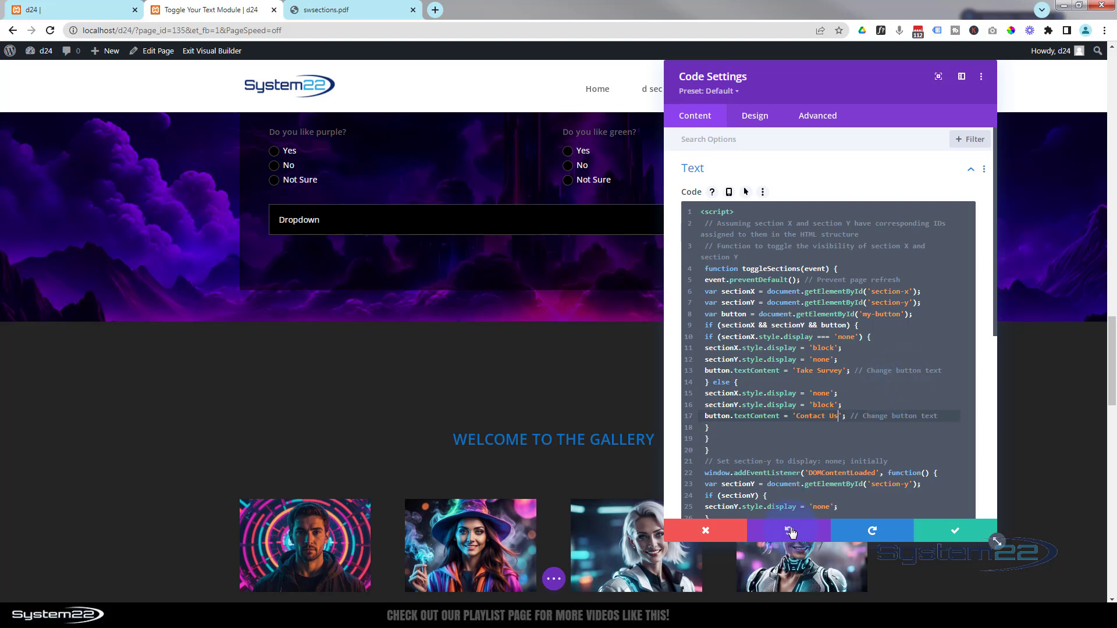
left_click(955, 532)
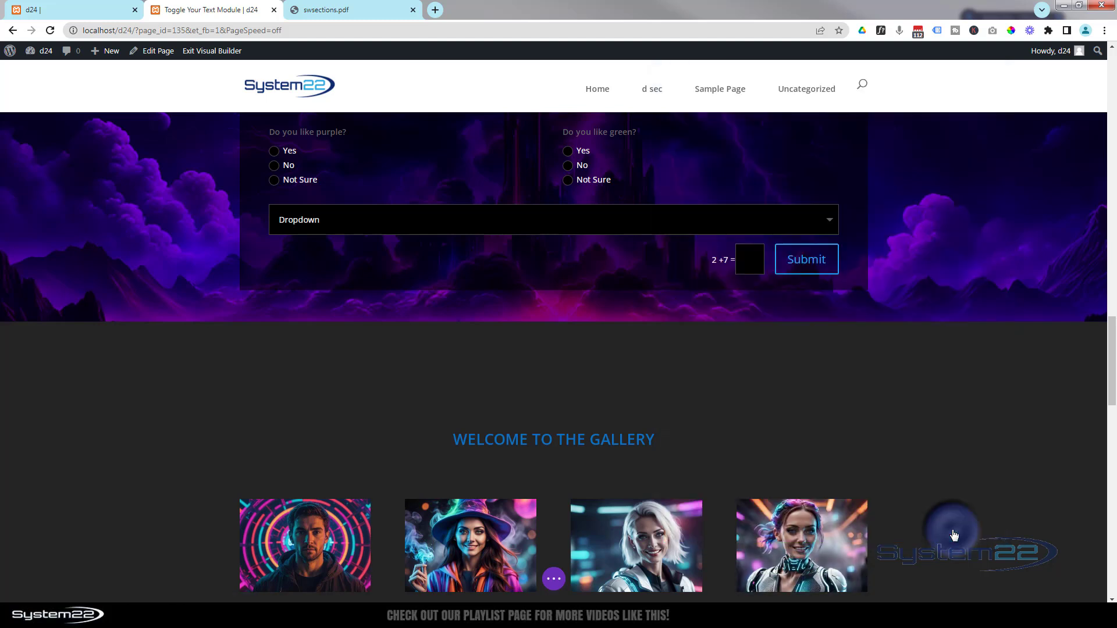
- Save the page as a draft and exit the visual builder to return to the live page
left_click(552, 581)
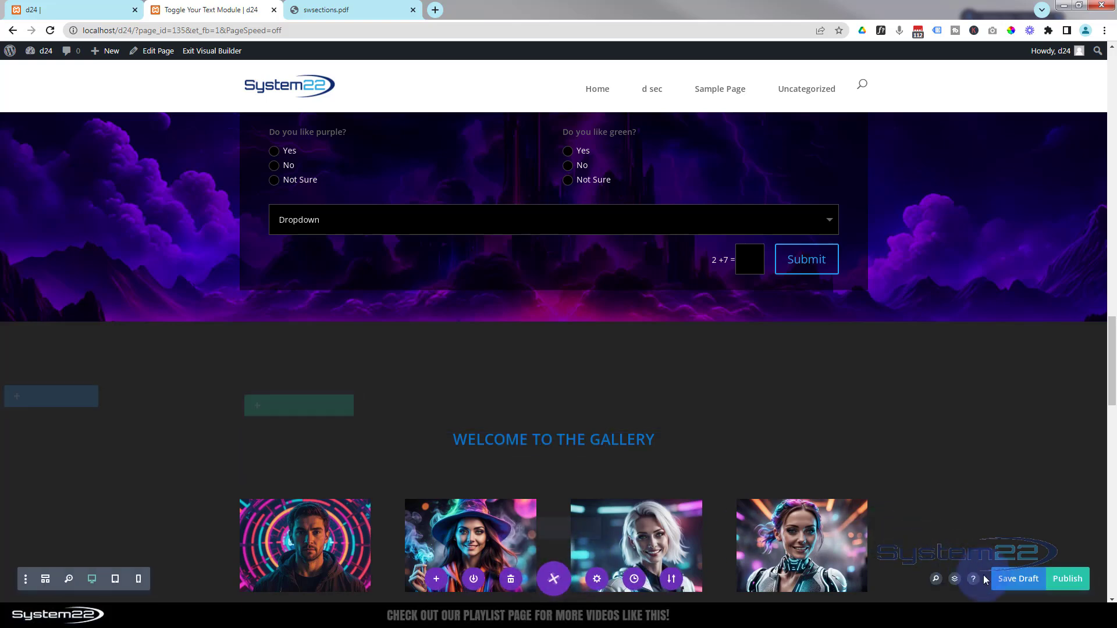
left_click(1026, 580)
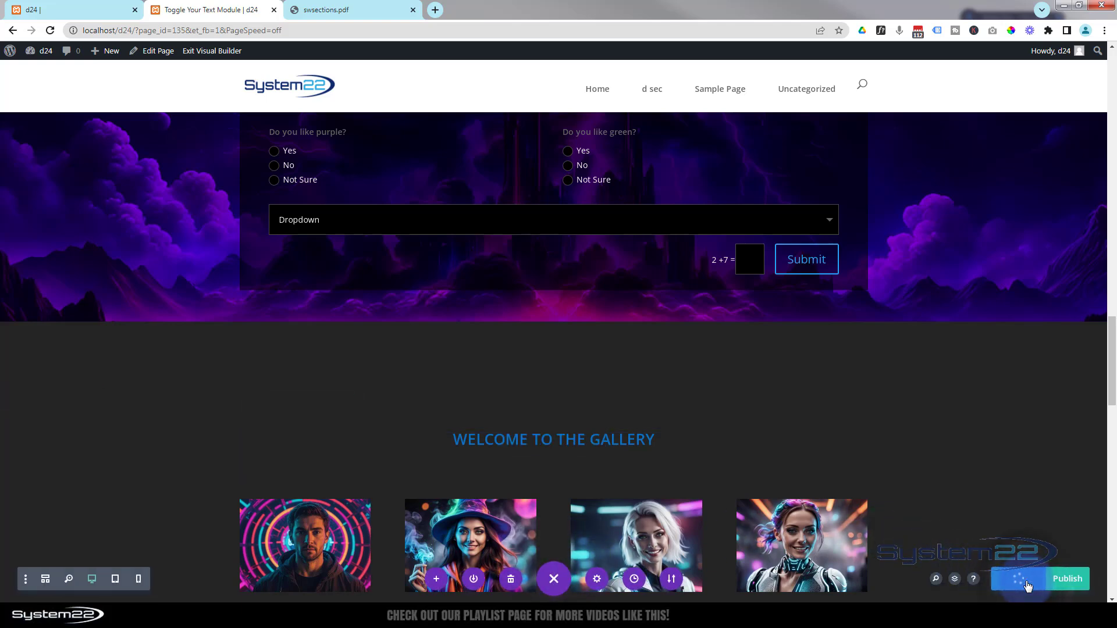
left_click(194, 53)
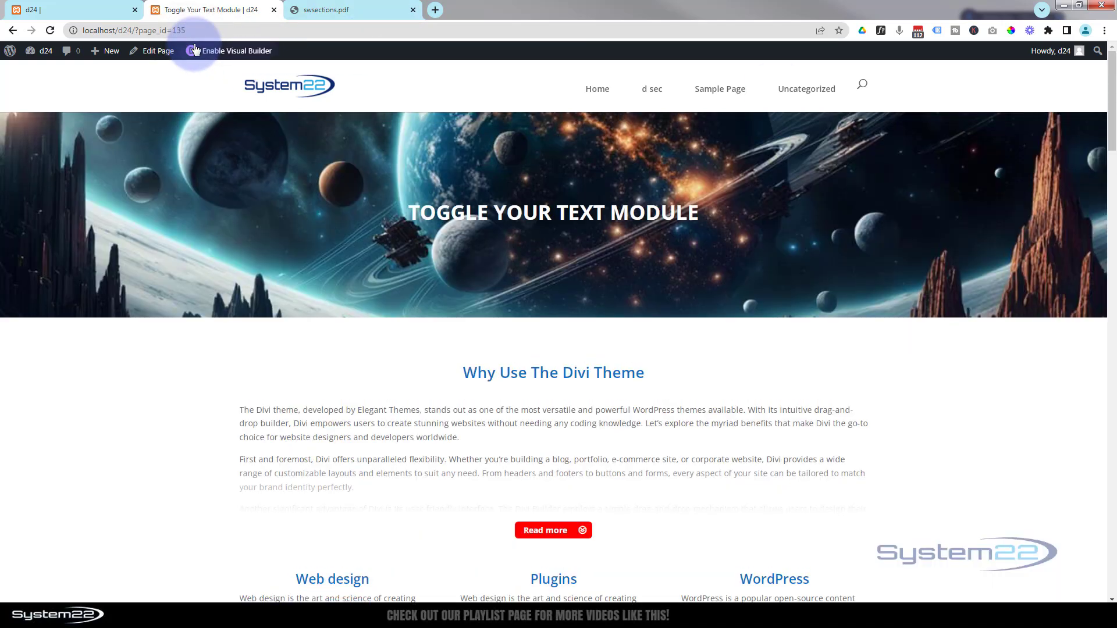
- Find the Contact or Survey button on the live page and toggle to the survey section and back, checking the new button labels
scroll(207, 90, "down", 15)
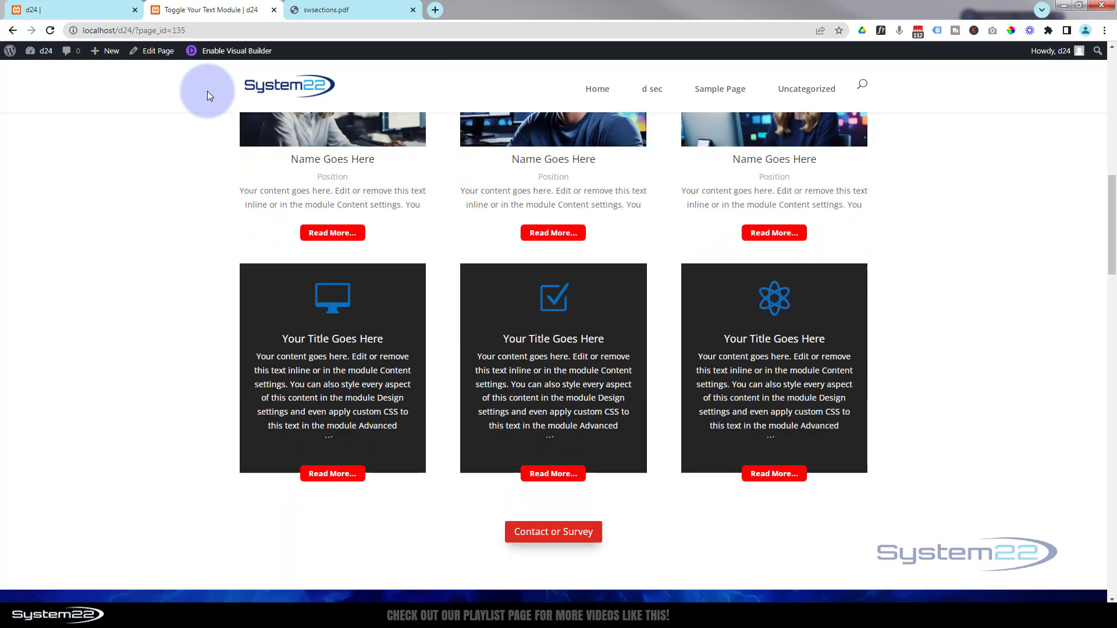
scroll(207, 91, "down", 5)
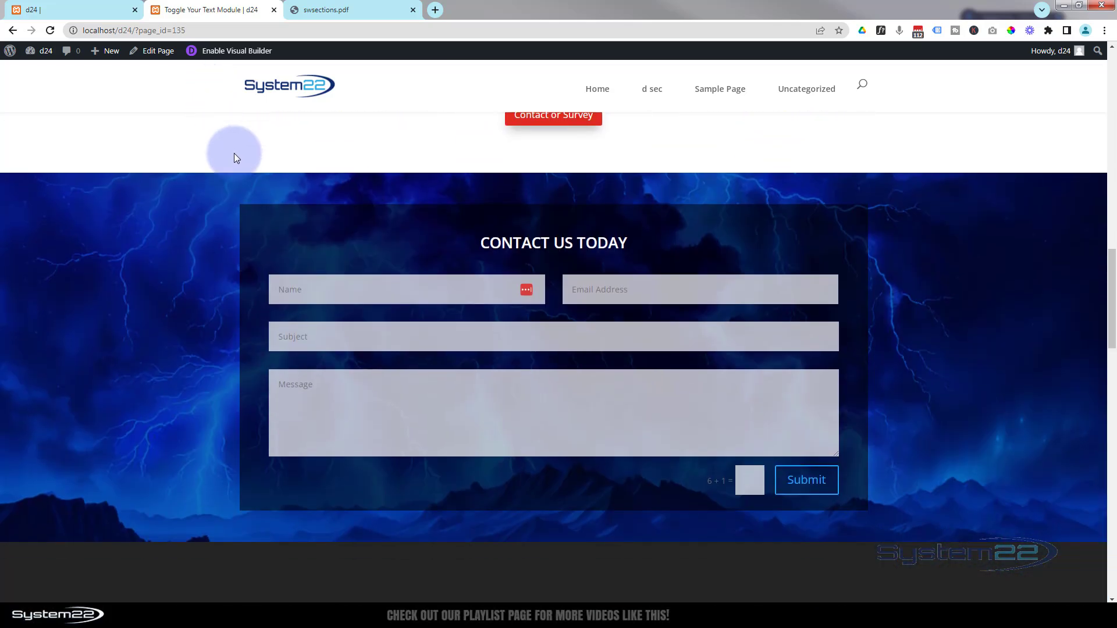
scroll(235, 154, "down", 3)
scroll(235, 154, "up", 3)
scroll(234, 150, "up", 1)
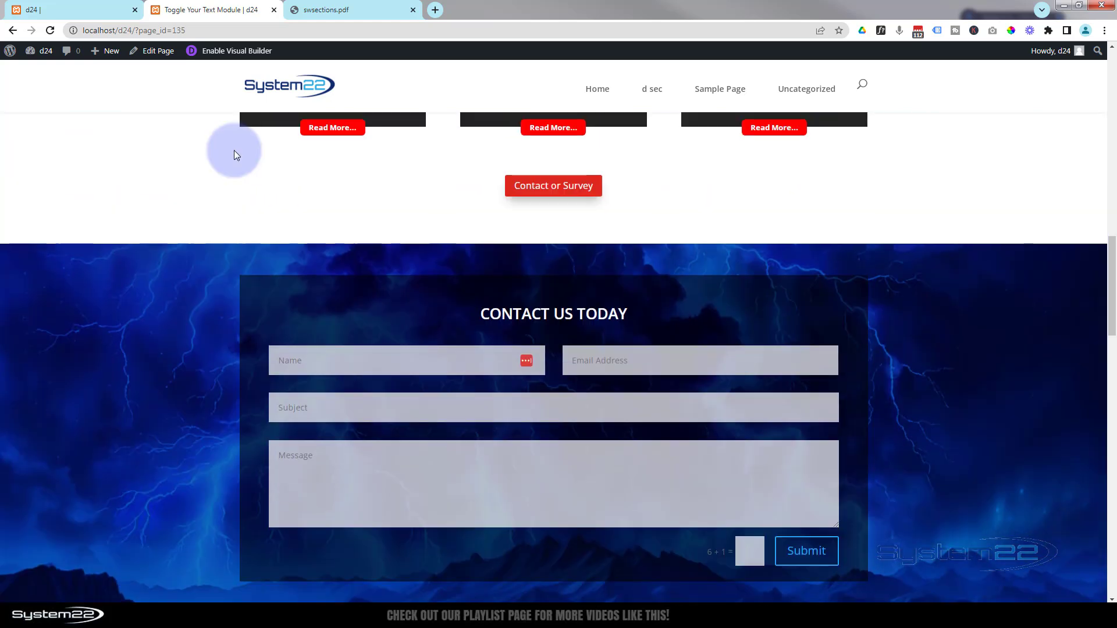
left_click(544, 187)
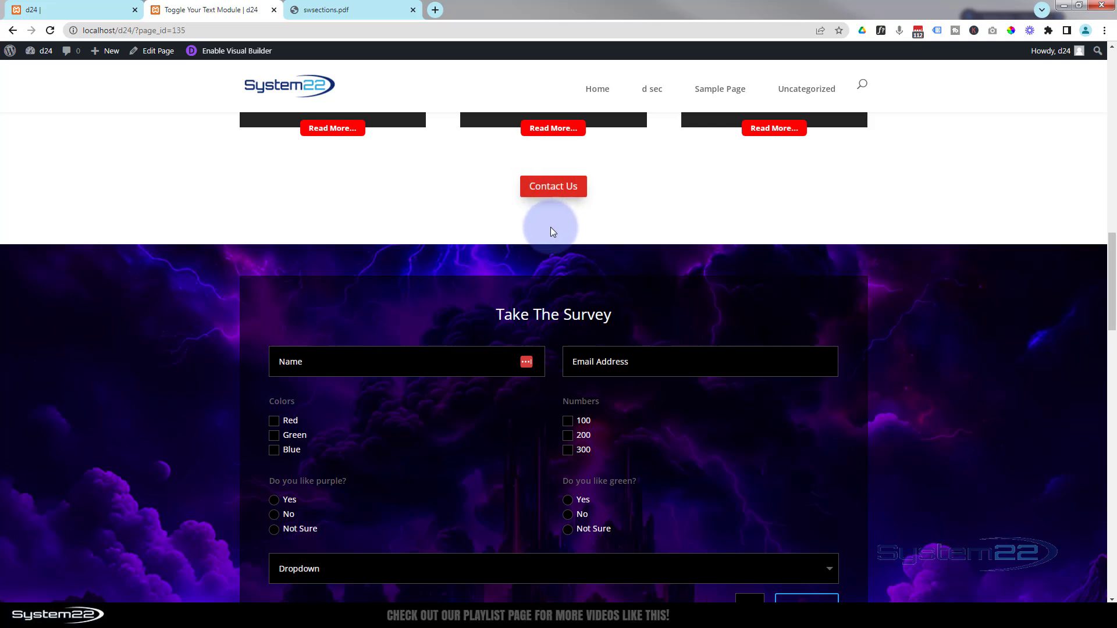
left_click(556, 186)
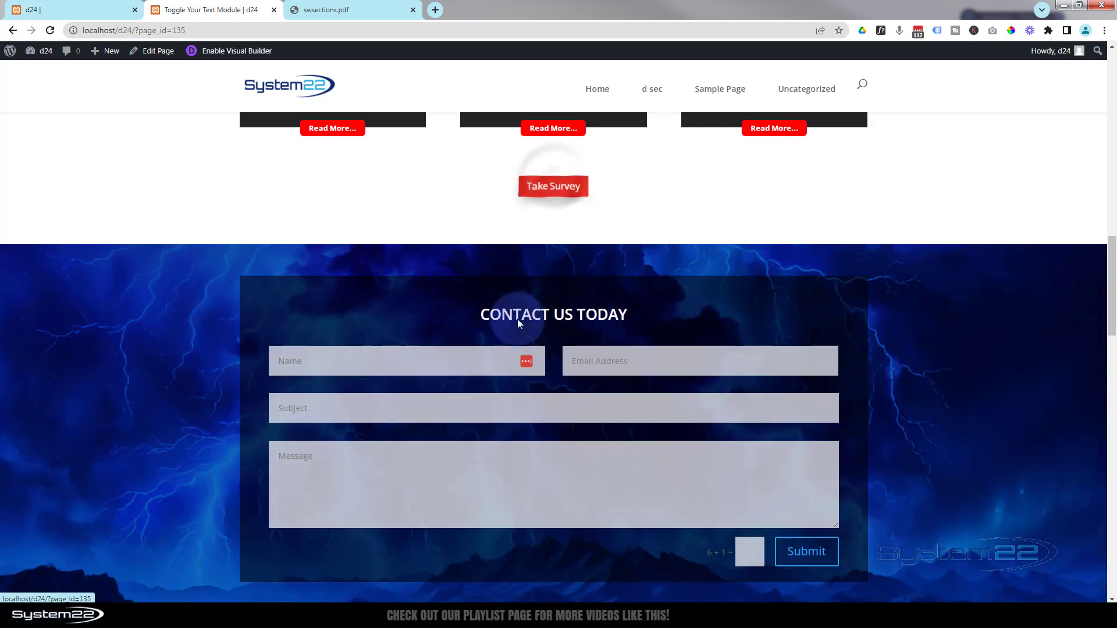
- Toggle repeatedly between the survey and contact sections with the Take Survey / Contact Us button, ending on the survey section
left_click(550, 189)
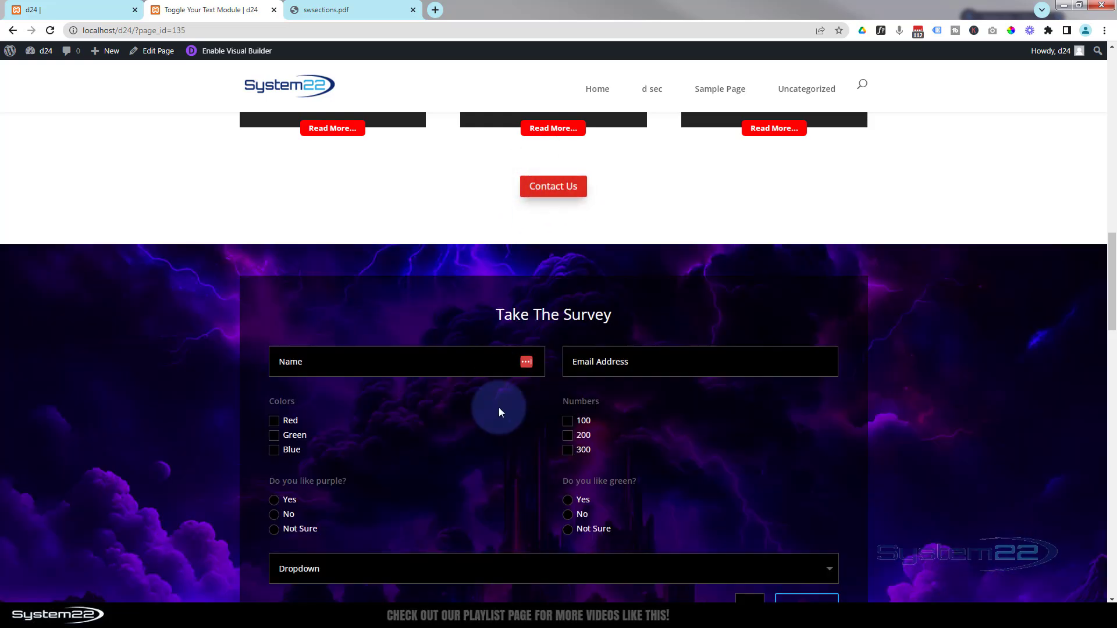
left_click(557, 192)
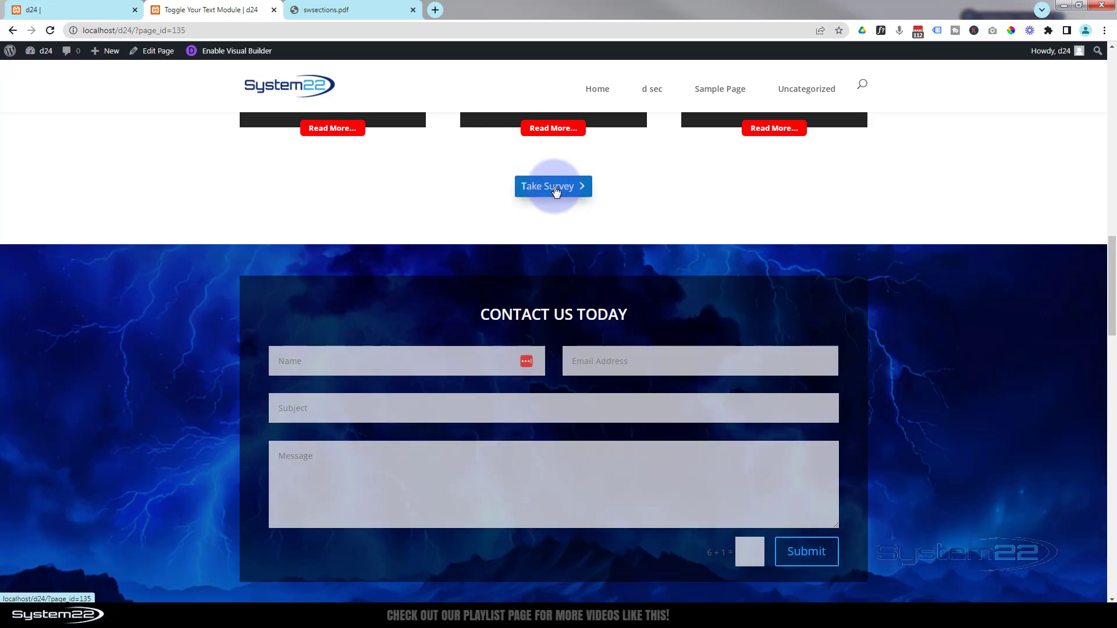
left_click(553, 189)
left_click(548, 190)
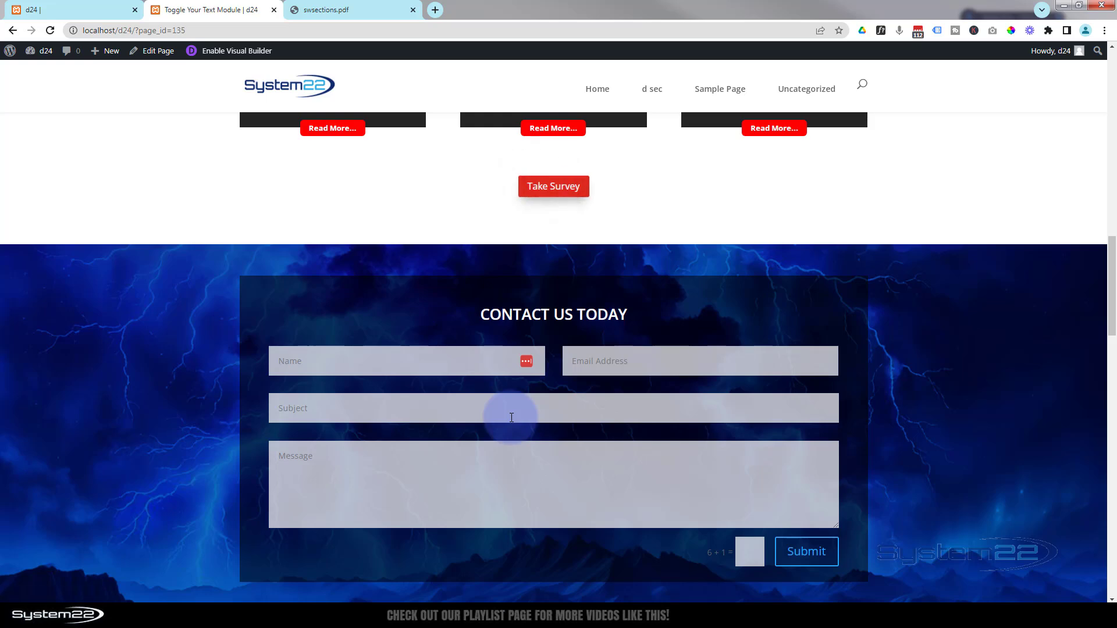
left_click(557, 187)
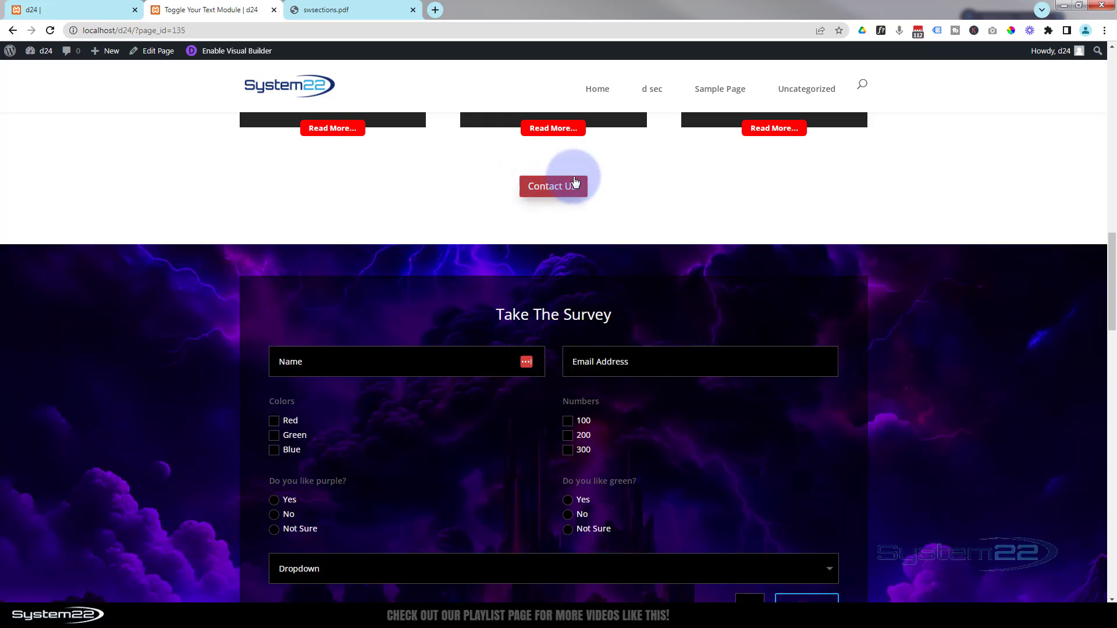
left_click(558, 188)
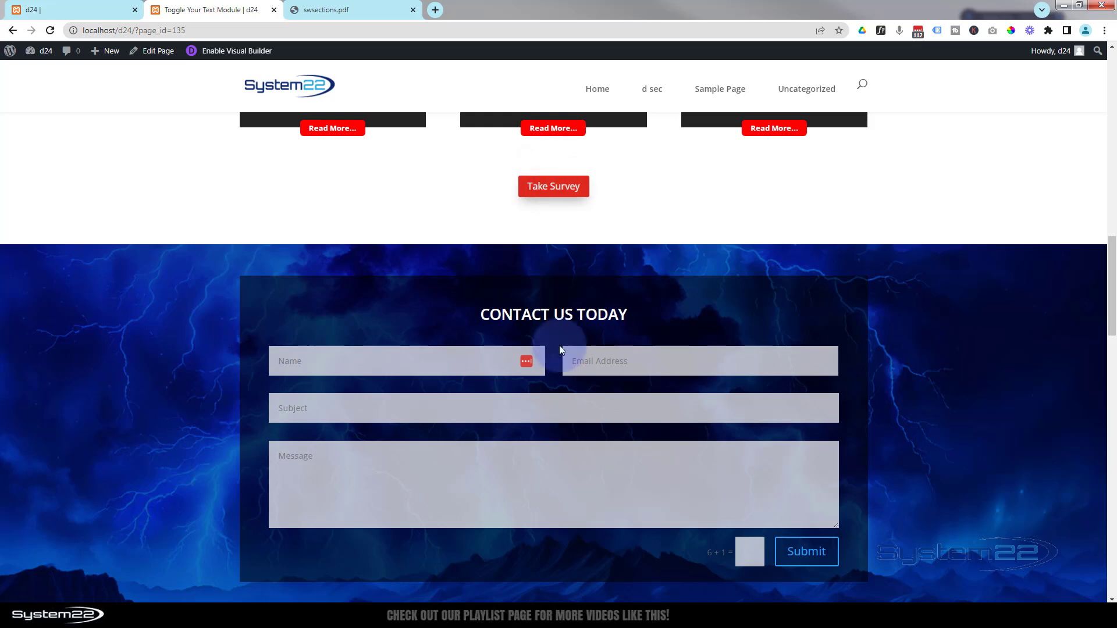
left_click(556, 191)
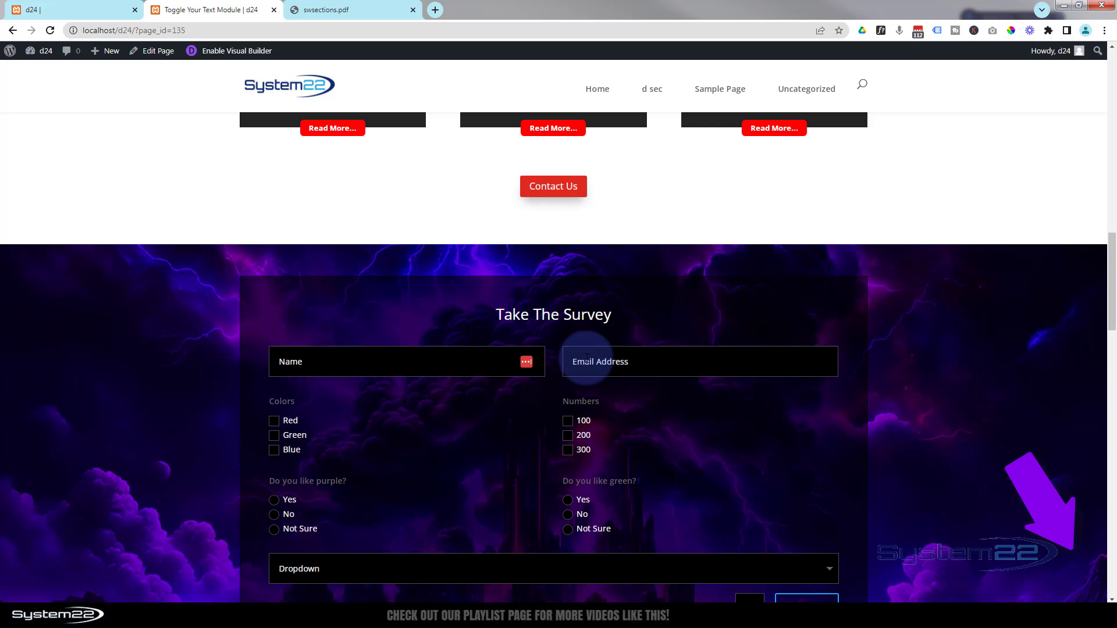
left_click(561, 195)
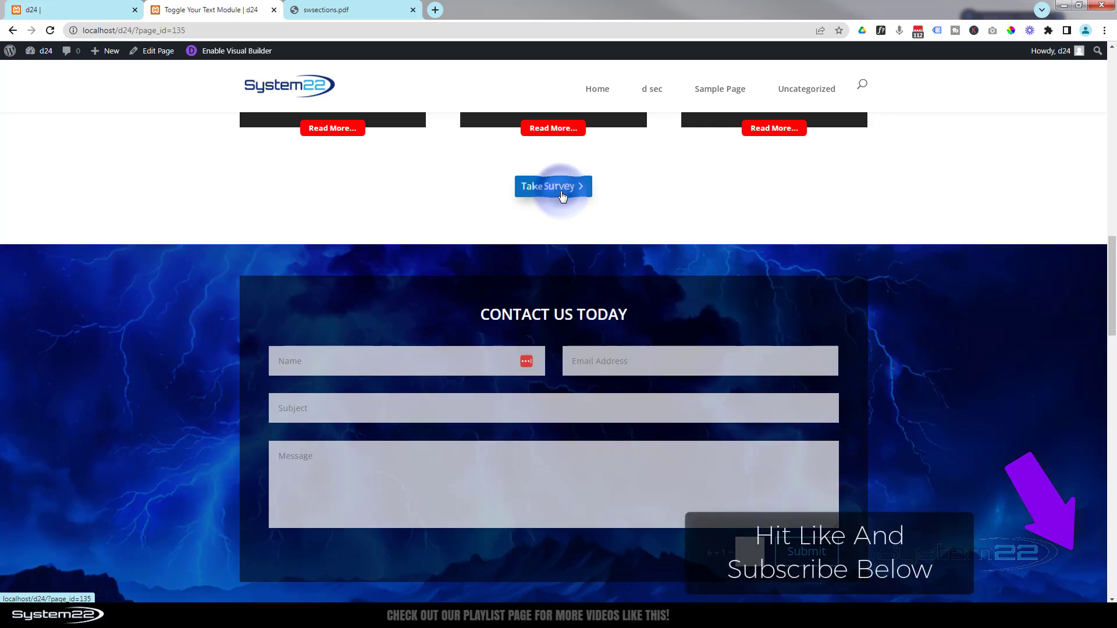
scroll(565, 198, "down", 1)
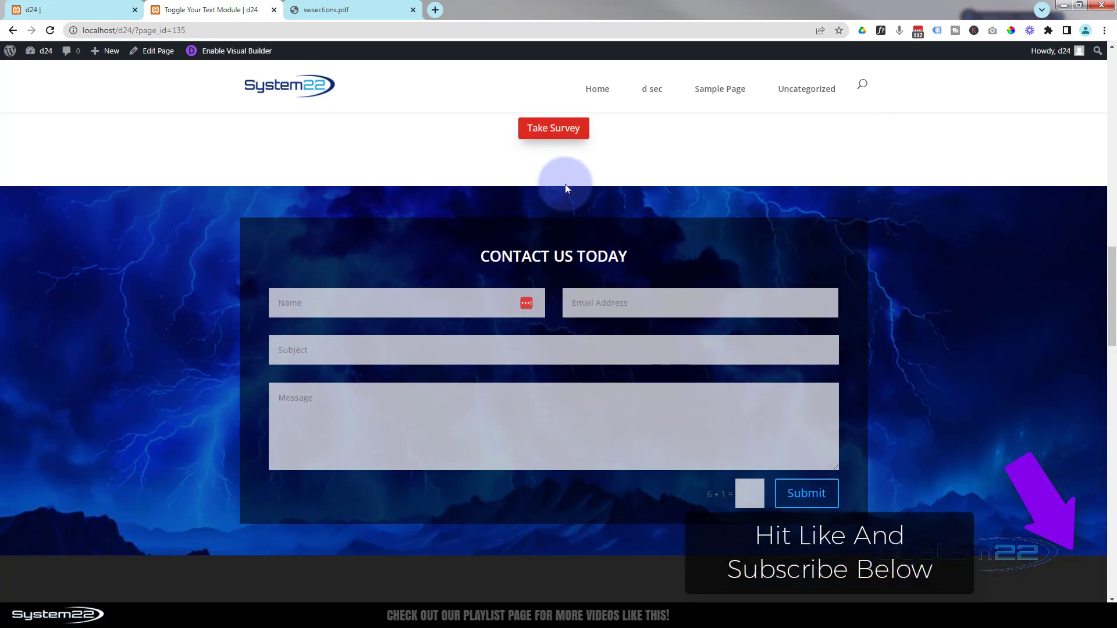
left_click(558, 144)
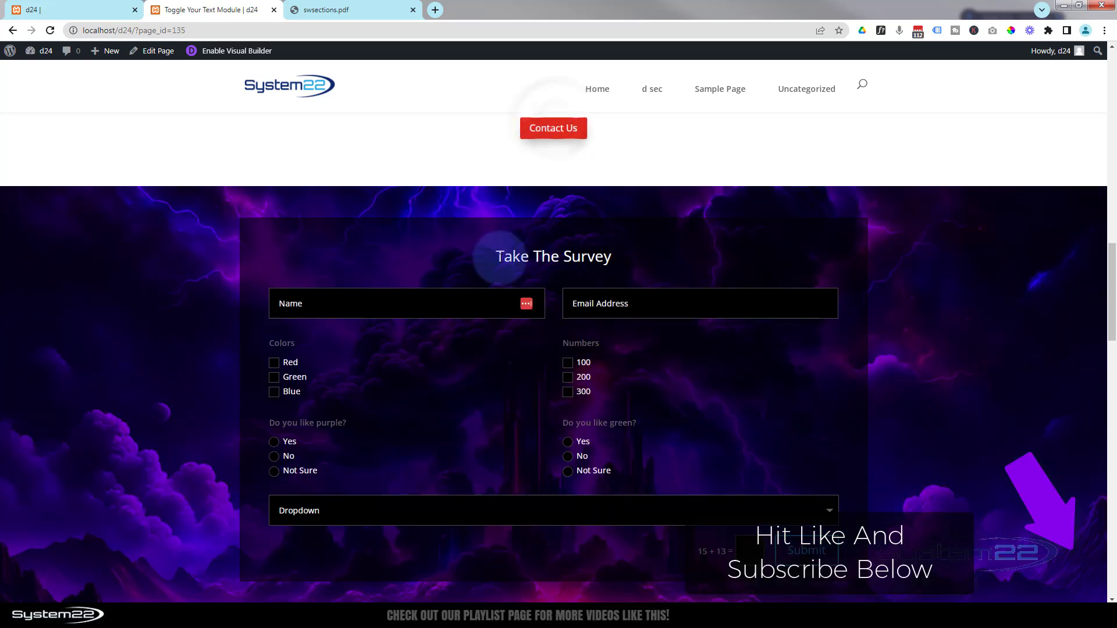